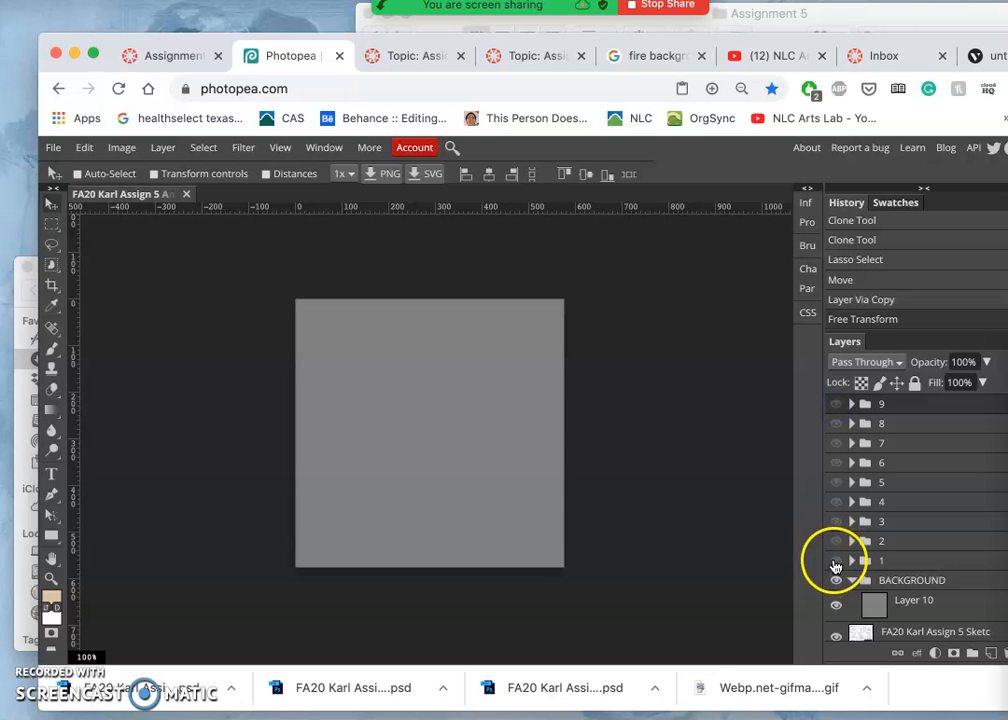
Step: Show frame groups 2 through 9 one by one to preview the face animation from first to last frame
{"action": "left_click", "coordinate": [835, 541]}
{"action": "left_click", "coordinate": [835, 521]}
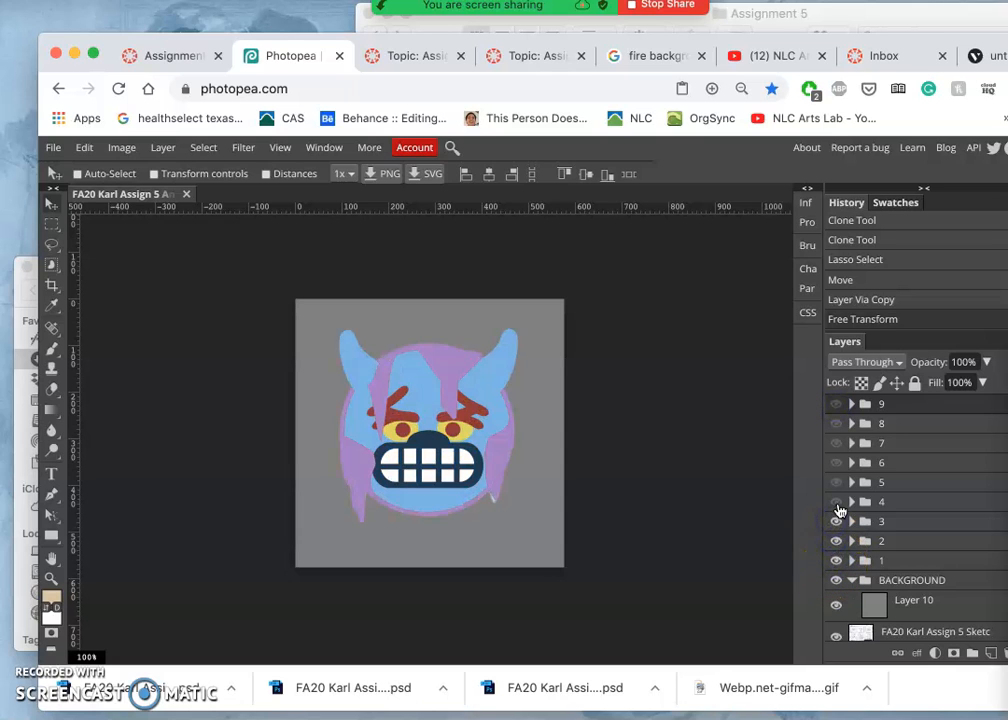
{"action": "left_click", "coordinate": [836, 501]}
{"action": "left_click", "coordinate": [837, 483]}
{"action": "left_click", "coordinate": [837, 462]}
{"action": "left_click", "coordinate": [837, 443]}
{"action": "left_click", "coordinate": [837, 423]}
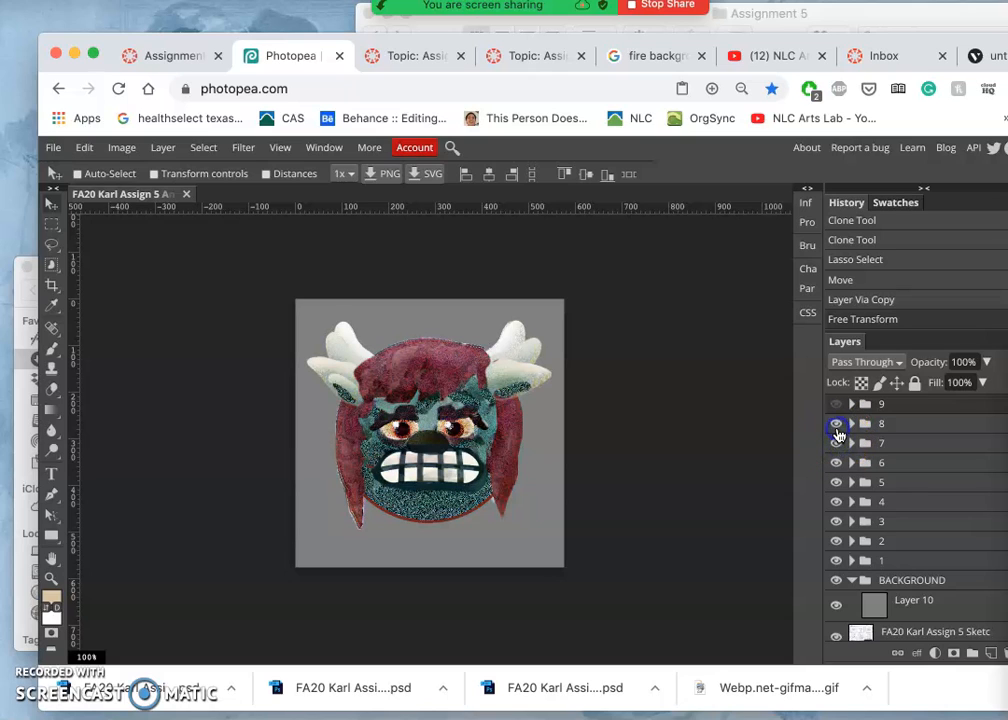
{"action": "left_click", "coordinate": [837, 404]}
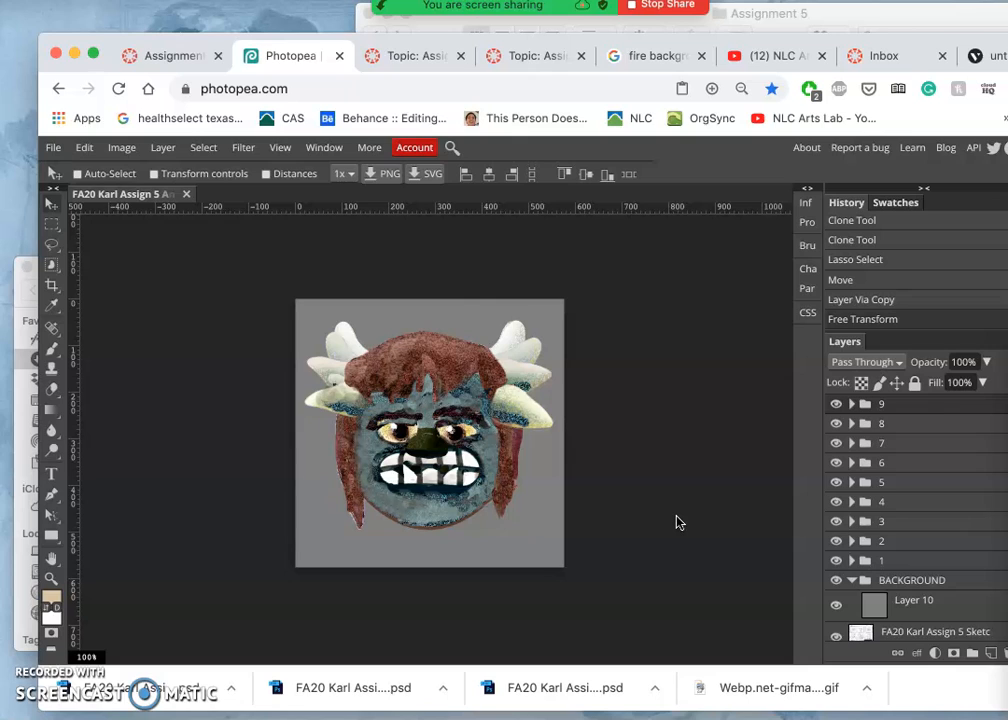
Step: Hide frame groups 9 through 2 in descending order to preview the animation backwards to frame 1
{"action": "left_click", "coordinate": [837, 404]}
{"action": "left_click", "coordinate": [837, 423]}
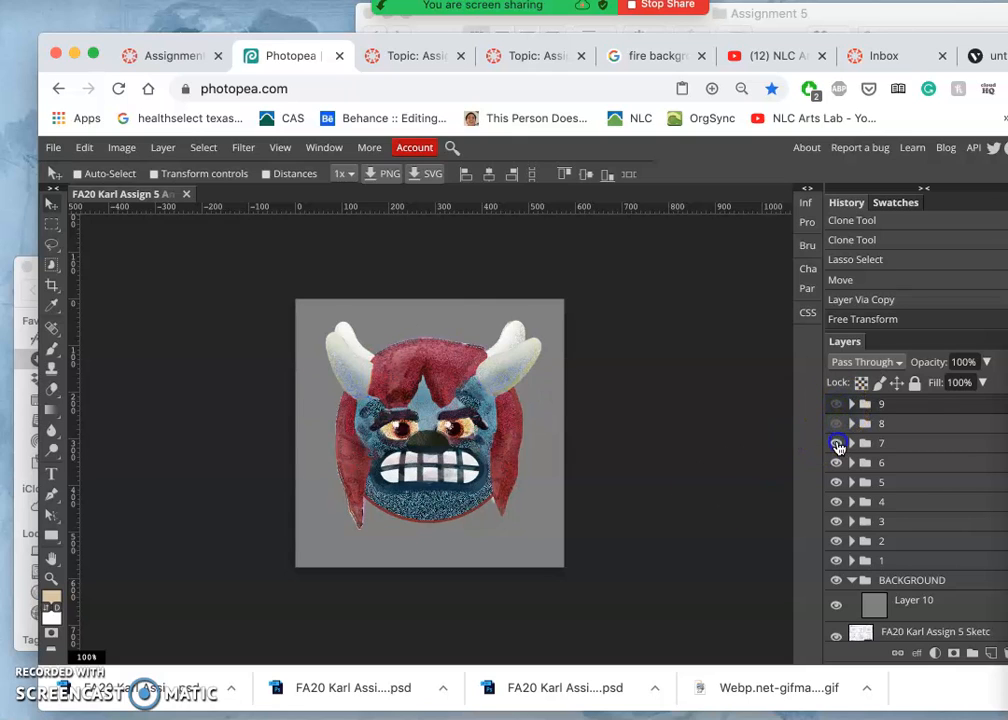
{"action": "left_click", "coordinate": [837, 443]}
{"action": "left_click", "coordinate": [837, 463]}
{"action": "left_click", "coordinate": [837, 482]}
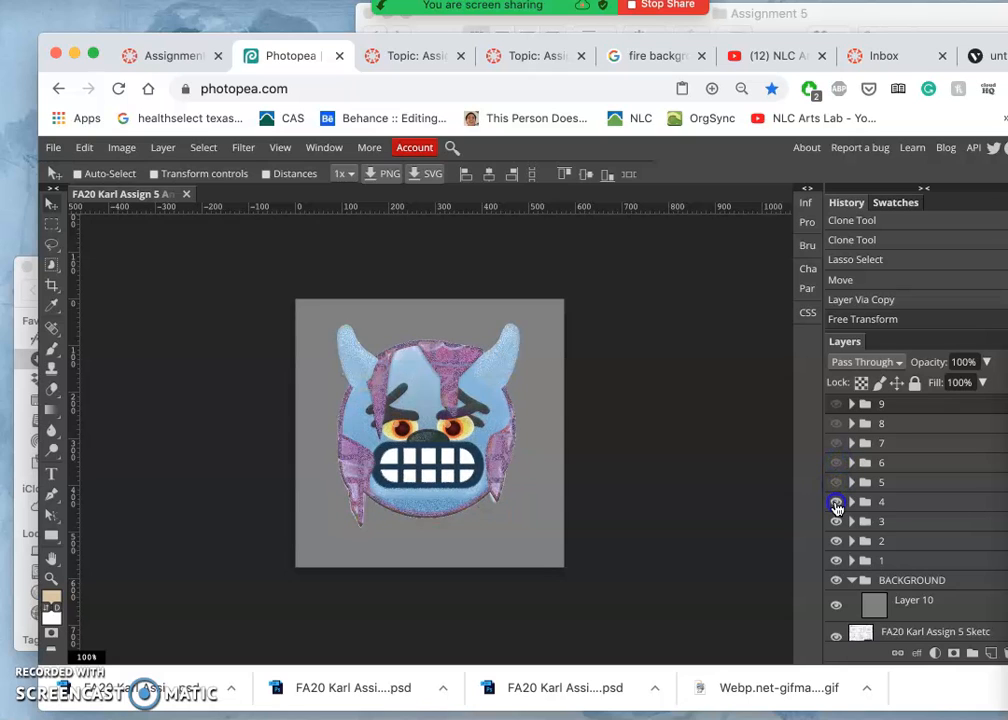
{"action": "left_click", "coordinate": [837, 503]}
{"action": "left_click", "coordinate": [837, 521]}
{"action": "left_click", "coordinate": [836, 541]}
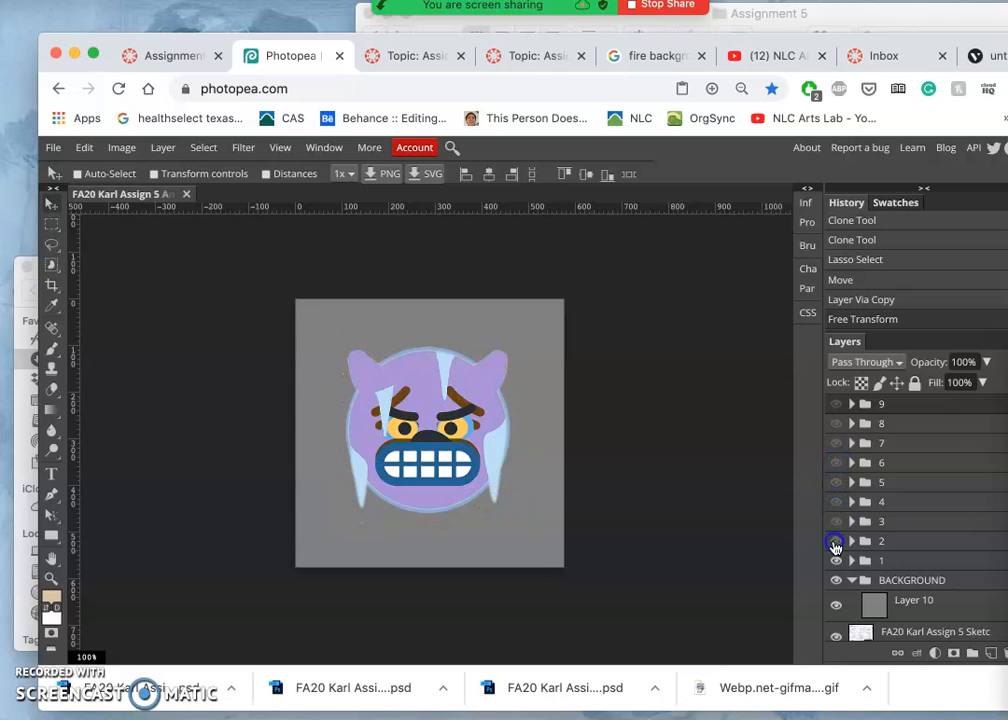
{"action": "left_click", "coordinate": [837, 560]}
{"action": "left_click", "coordinate": [837, 560]}
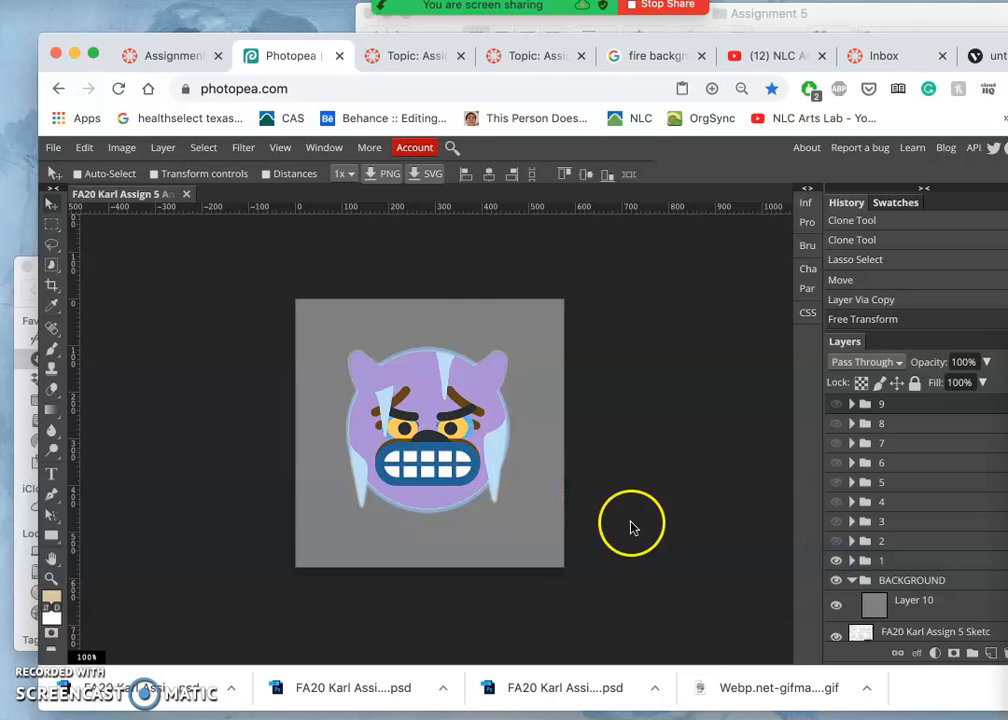
Step: Show frame groups 2 and 3, switching group 3 off and on to compare those two frames
{"action": "left_click", "coordinate": [837, 541]}
{"action": "left_click", "coordinate": [837, 521]}
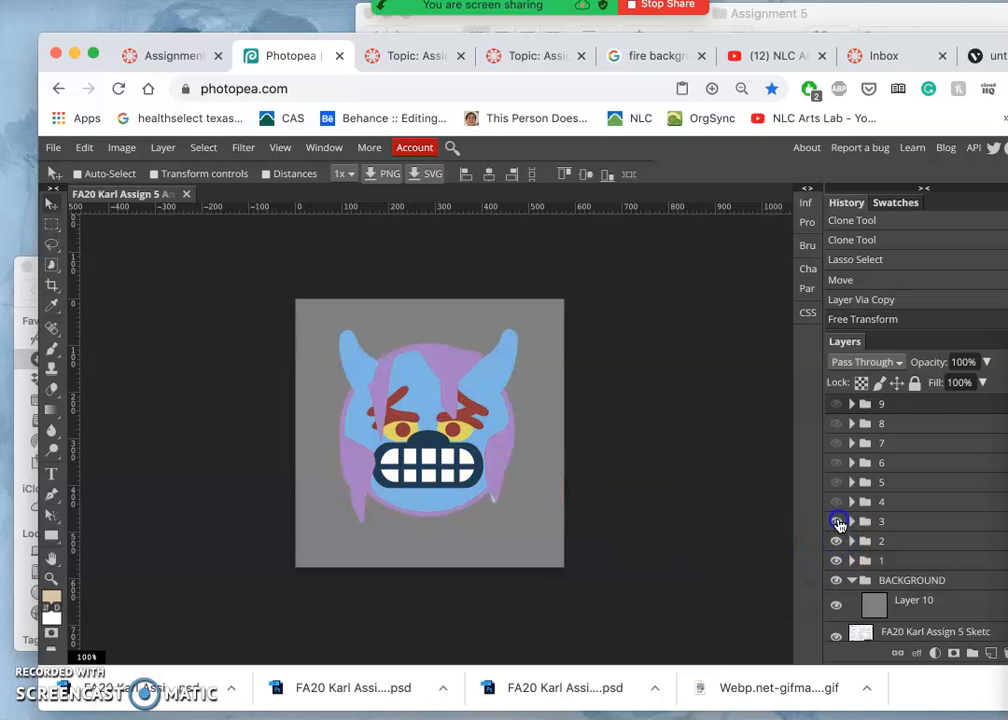
{"action": "left_click", "coordinate": [837, 522]}
{"action": "left_click", "coordinate": [837, 522]}
{"action": "left_click", "coordinate": [837, 522]}
{"action": "left_click", "coordinate": [837, 522]}
{"action": "left_click", "coordinate": [836, 522]}
{"action": "left_click", "coordinate": [836, 522]}
Step: Toggle the visibility of groups 3 and 4 repeatedly to examine the changes between frames 2, 3 and 4
{"action": "left_click", "coordinate": [837, 503]}
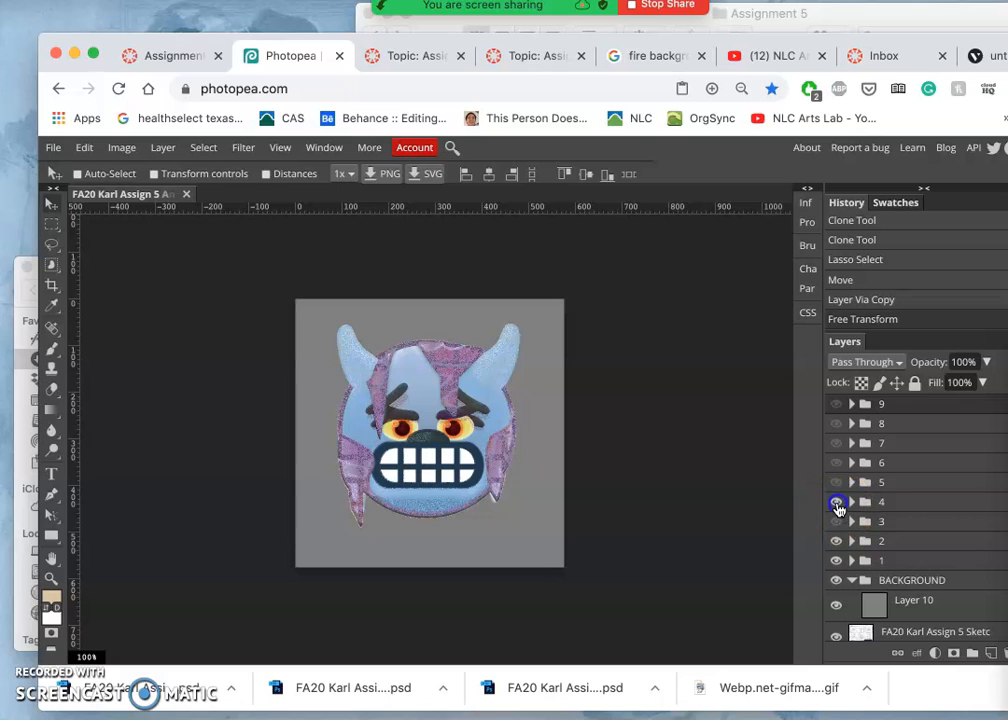
{"action": "left_click", "coordinate": [836, 523]}
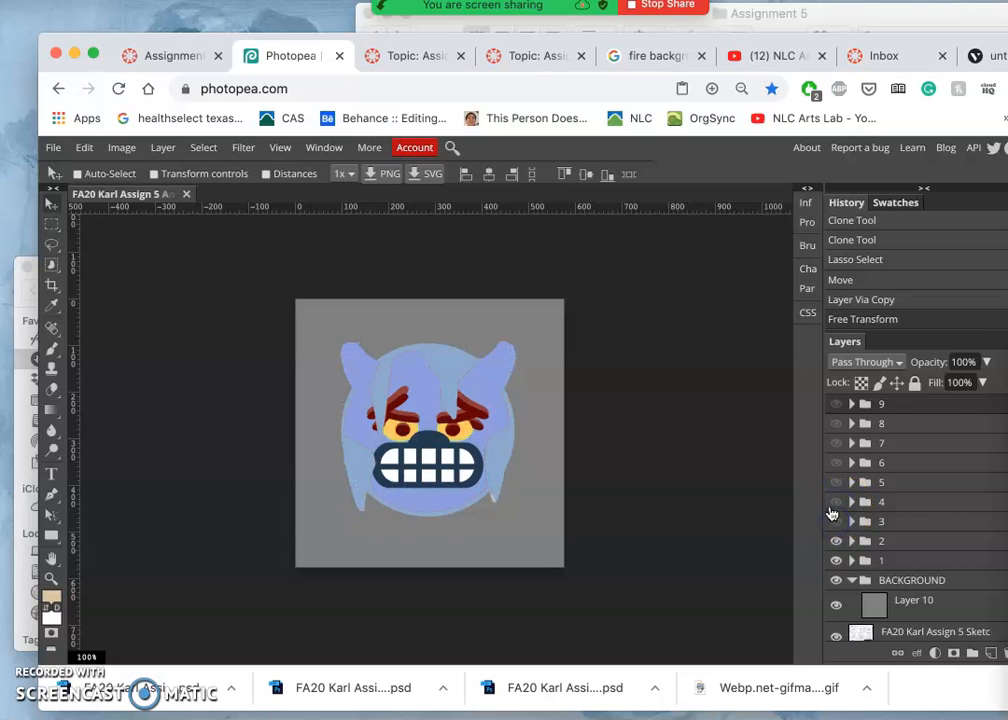
{"action": "left_click", "coordinate": [837, 523]}
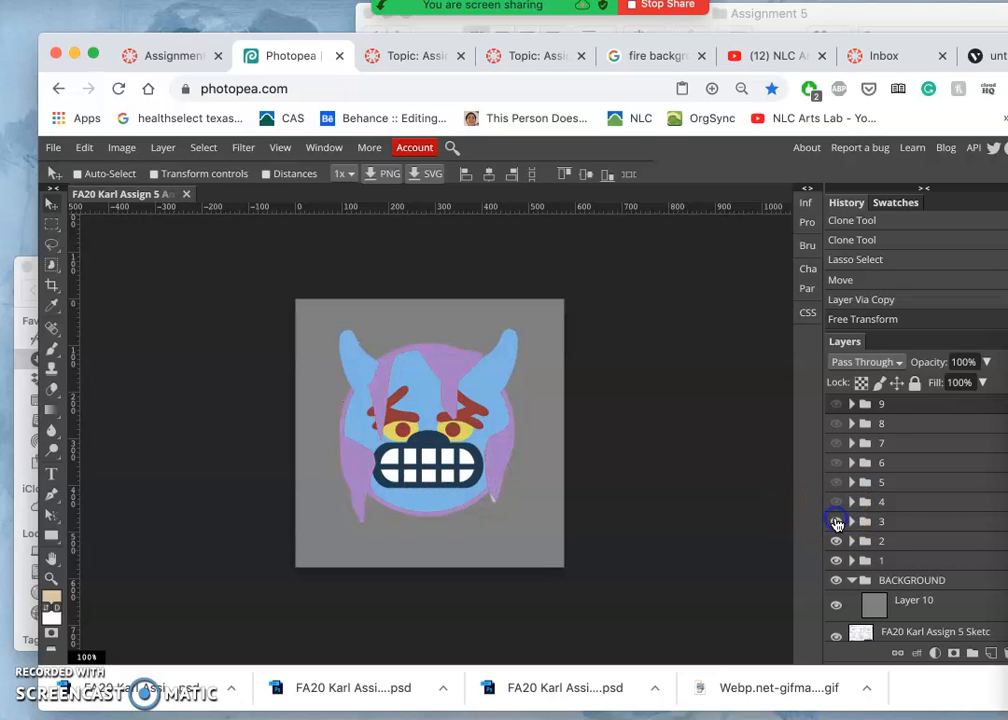
{"action": "left_click", "coordinate": [837, 524]}
{"action": "left_click", "coordinate": [837, 524]}
{"action": "left_click", "coordinate": [837, 523]}
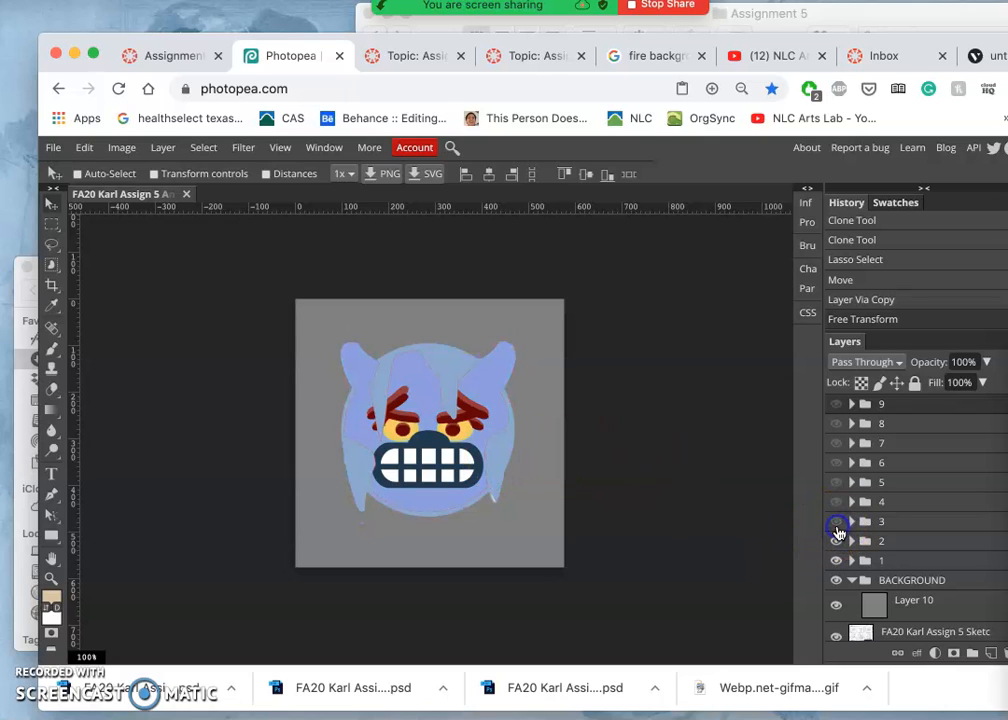
{"action": "left_click", "coordinate": [837, 523]}
{"action": "left_click", "coordinate": [837, 523]}
{"action": "left_click", "coordinate": [837, 524]}
{"action": "left_click", "coordinate": [837, 503]}
{"action": "left_click", "coordinate": [837, 505]}
{"action": "left_click", "coordinate": [837, 524]}
{"action": "left_click", "coordinate": [837, 524]}
{"action": "left_click", "coordinate": [837, 524]}
{"action": "left_click", "coordinate": [837, 524]}
{"action": "left_click", "coordinate": [837, 524]}
{"action": "left_click", "coordinate": [837, 503]}
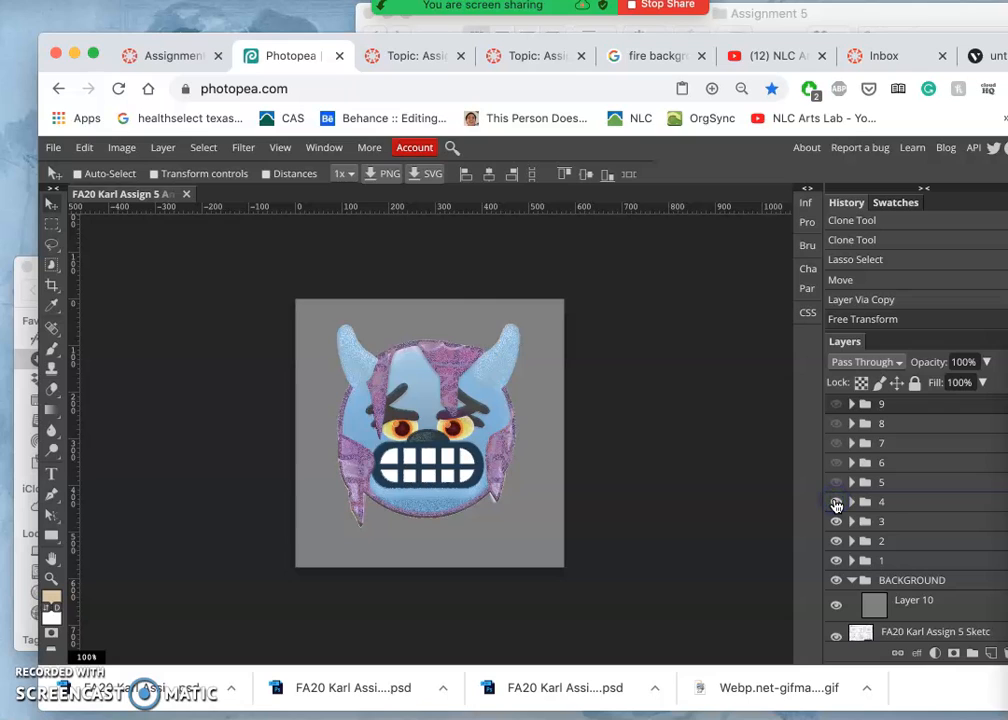
{"action": "left_click", "coordinate": [837, 505]}
{"action": "left_click", "coordinate": [837, 524]}
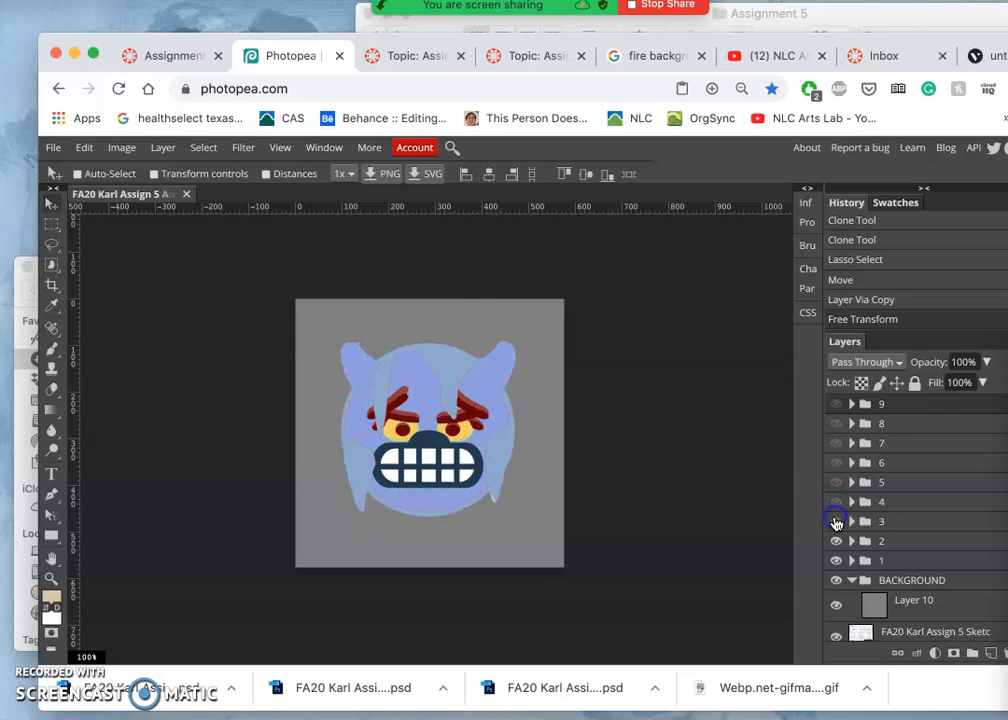
Step: Toggle the visibility of group 2 to compare the face in frames 1 and 2
{"action": "left_click", "coordinate": [836, 542]}
{"action": "left_click", "coordinate": [836, 544]}
{"action": "left_click", "coordinate": [836, 544]}
{"action": "left_click", "coordinate": [836, 544]}
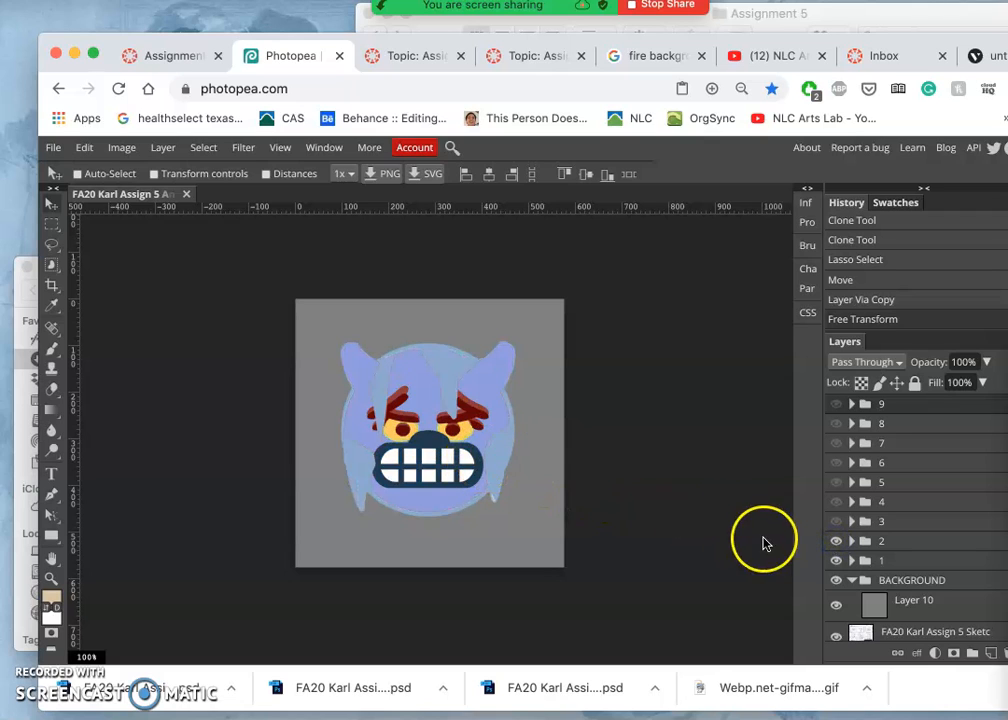
{"action": "left_click", "coordinate": [836, 544]}
{"action": "left_click", "coordinate": [836, 544]}
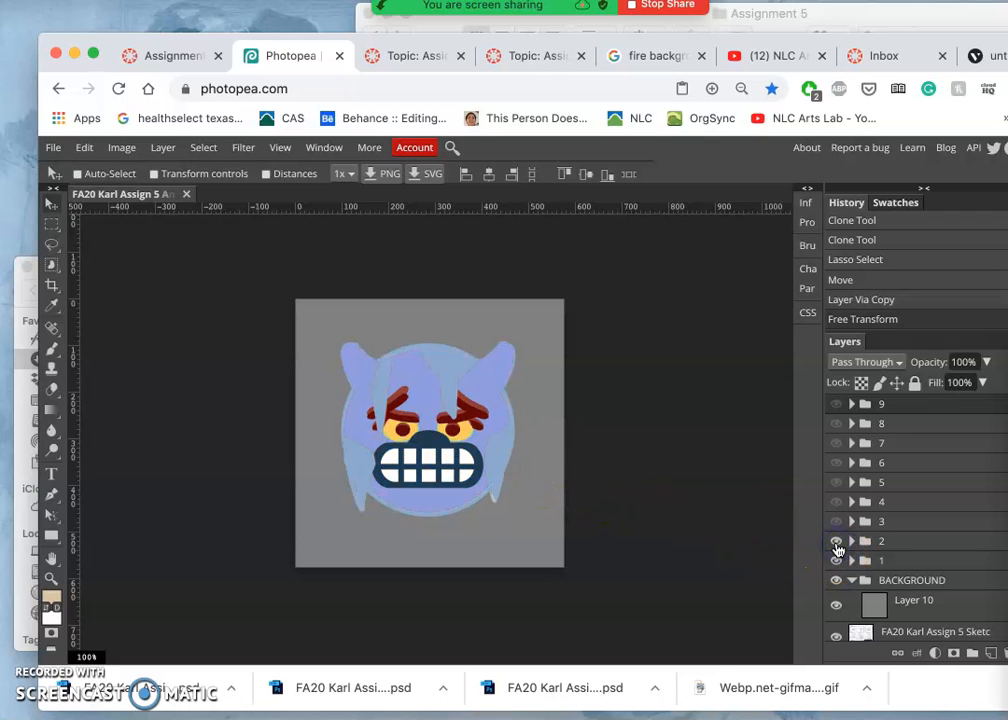
Step: Show groups 3 through 9 in ascending order to play the rest of the animation forward
{"action": "left_click", "coordinate": [836, 521]}
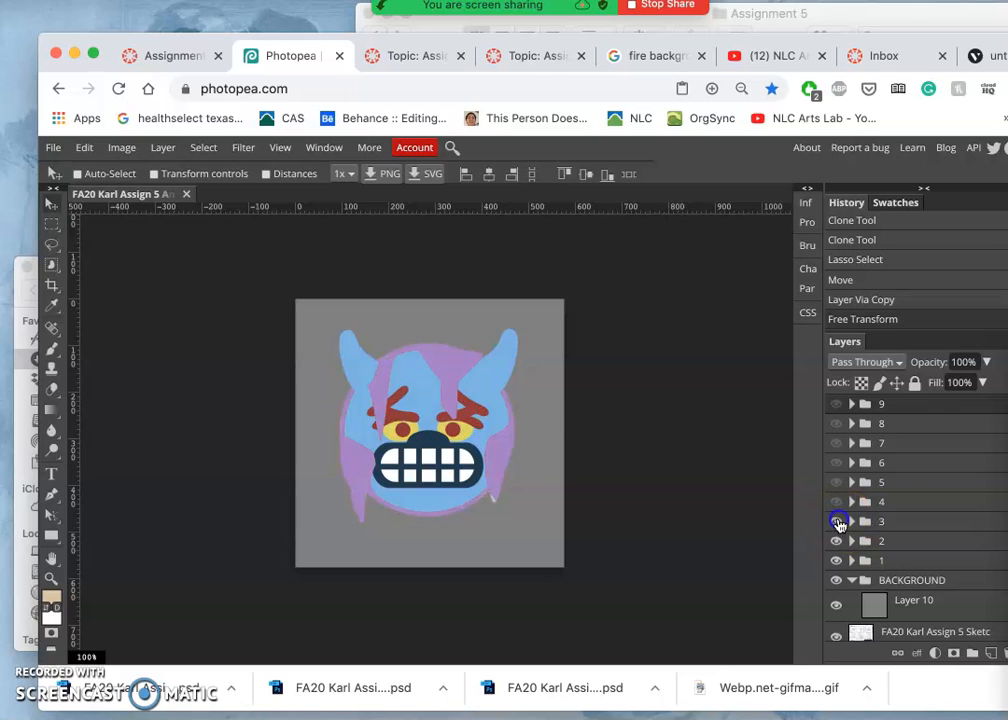
{"action": "left_click", "coordinate": [836, 501]}
{"action": "left_click", "coordinate": [836, 482]}
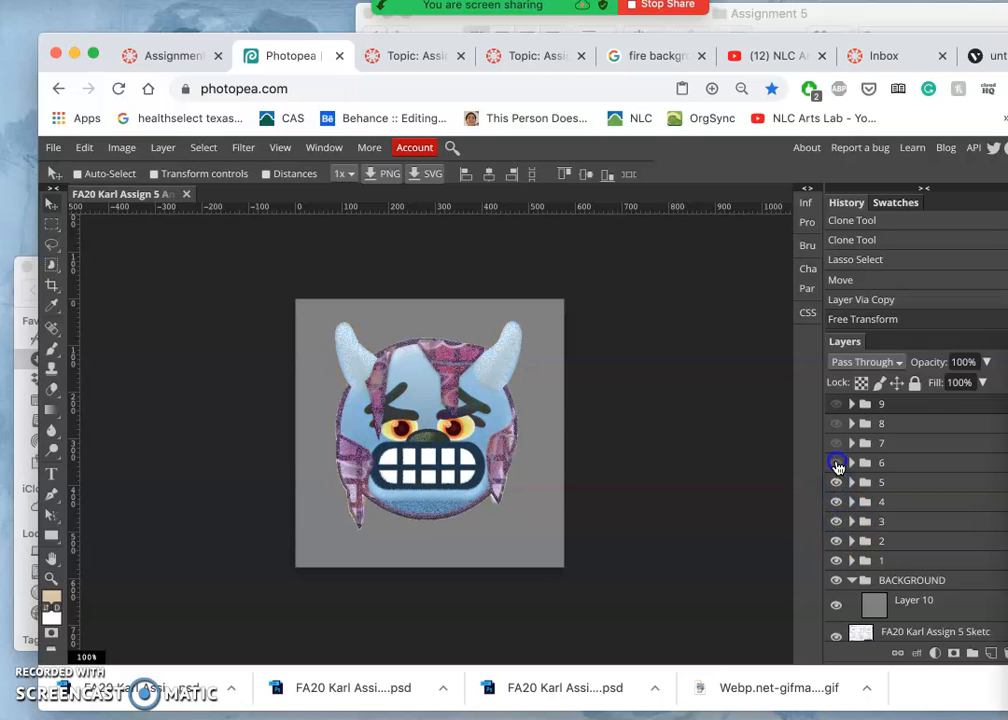
{"action": "left_click", "coordinate": [836, 462]}
{"action": "left_click", "coordinate": [836, 443]}
{"action": "left_click", "coordinate": [836, 423]}
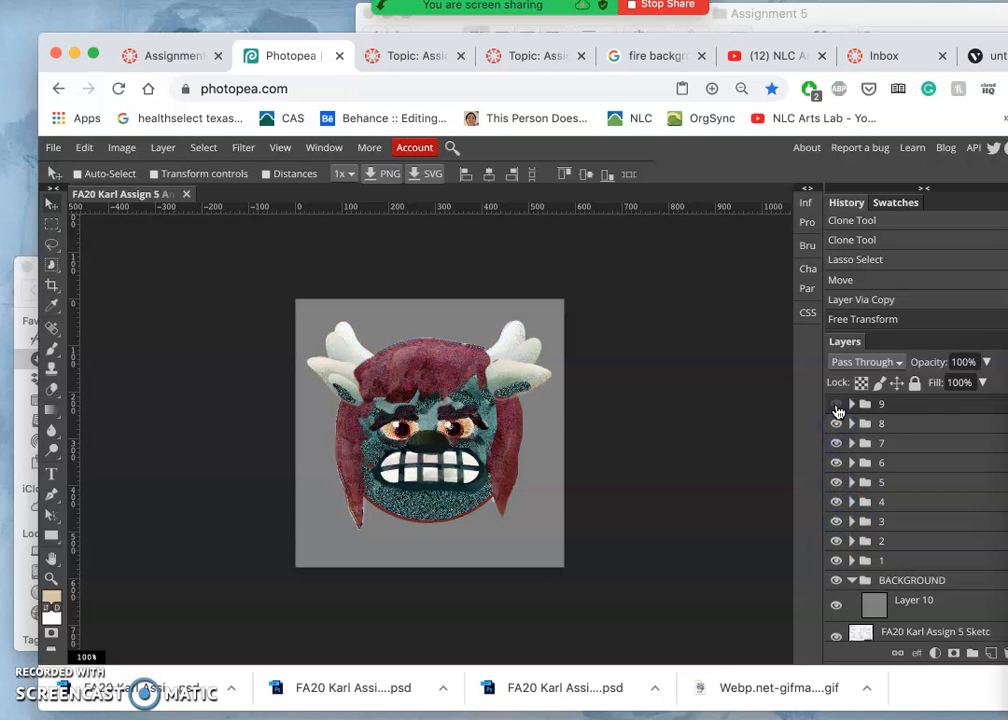
{"action": "left_click", "coordinate": [836, 404]}
Step: Hide groups 9 through 6 and show them again to examine the transitions between the last frames
{"action": "left_click", "coordinate": [836, 404]}
{"action": "left_click", "coordinate": [836, 423]}
{"action": "left_click", "coordinate": [837, 444]}
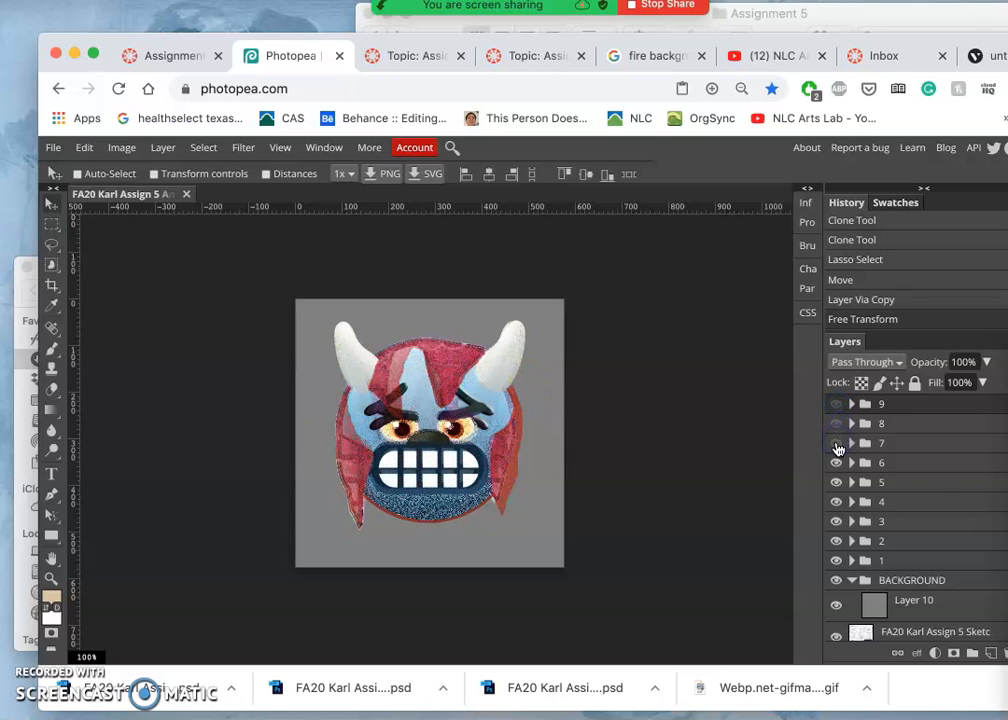
{"action": "left_click", "coordinate": [836, 463]}
{"action": "left_click", "coordinate": [836, 463]}
{"action": "left_click", "coordinate": [836, 443]}
{"action": "left_click", "coordinate": [836, 423]}
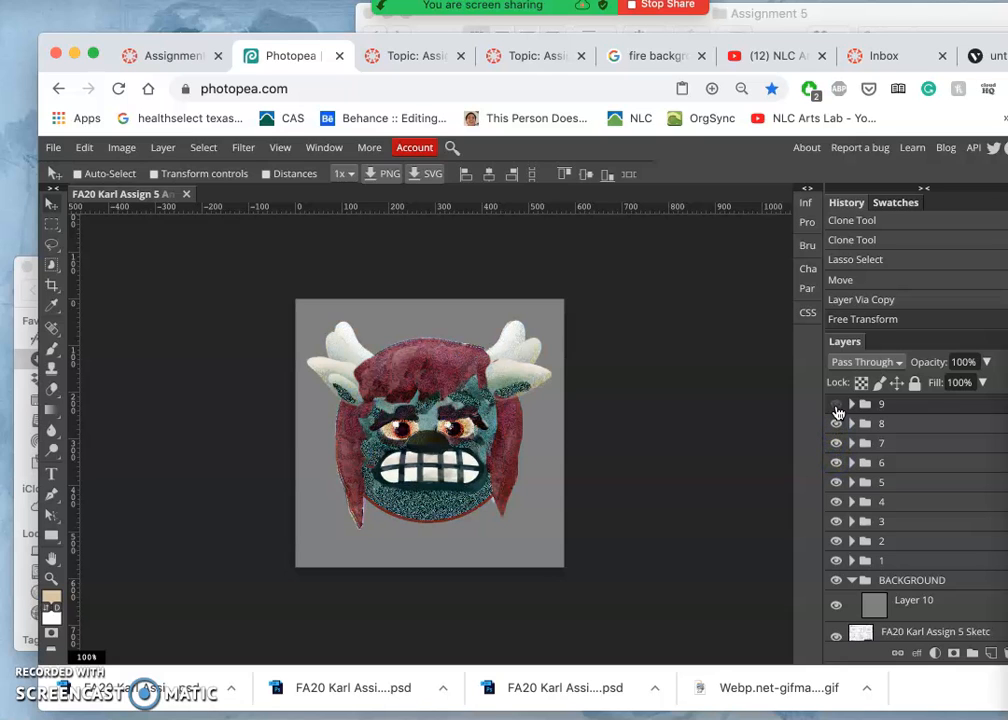
{"action": "left_click", "coordinate": [836, 404]}
Step: Hide groups 9 through 5 in descending order, and toggle group 4 to compare frames 3 and 4
{"action": "left_click", "coordinate": [836, 404]}
{"action": "left_click", "coordinate": [836, 423]}
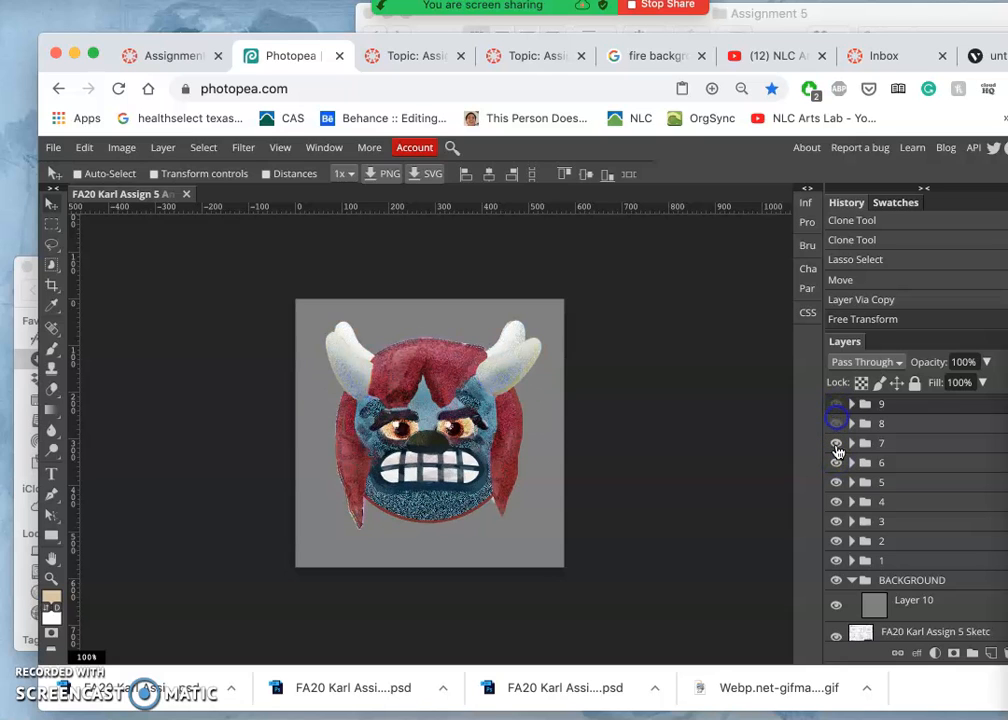
{"action": "left_click", "coordinate": [836, 443]}
{"action": "left_click", "coordinate": [836, 463]}
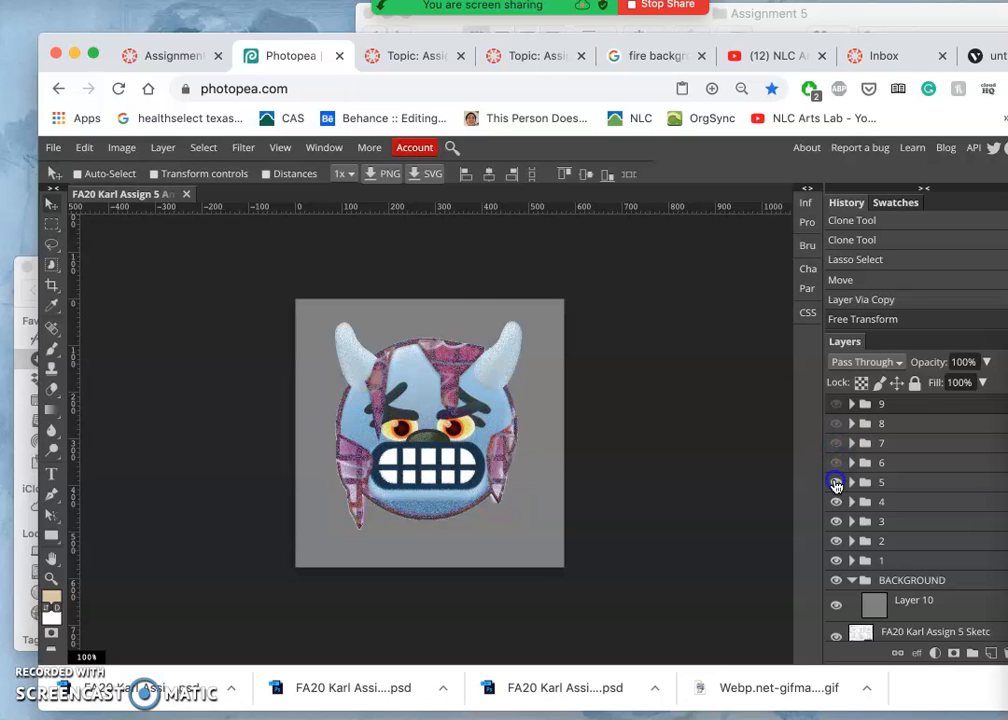
{"action": "left_click", "coordinate": [836, 483]}
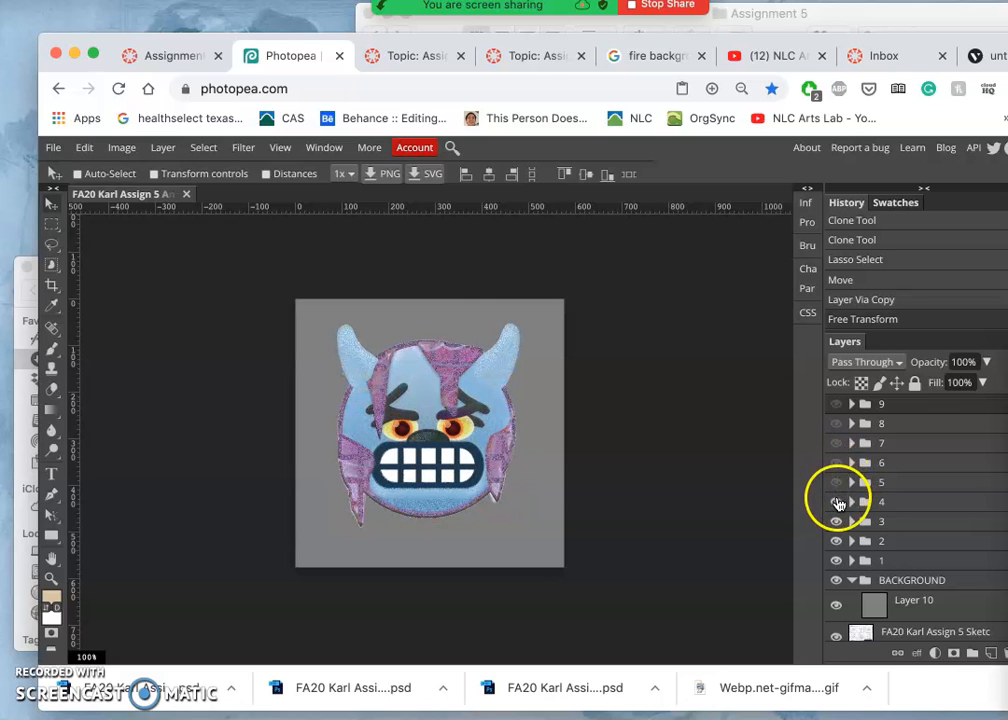
{"action": "left_click", "coordinate": [836, 502]}
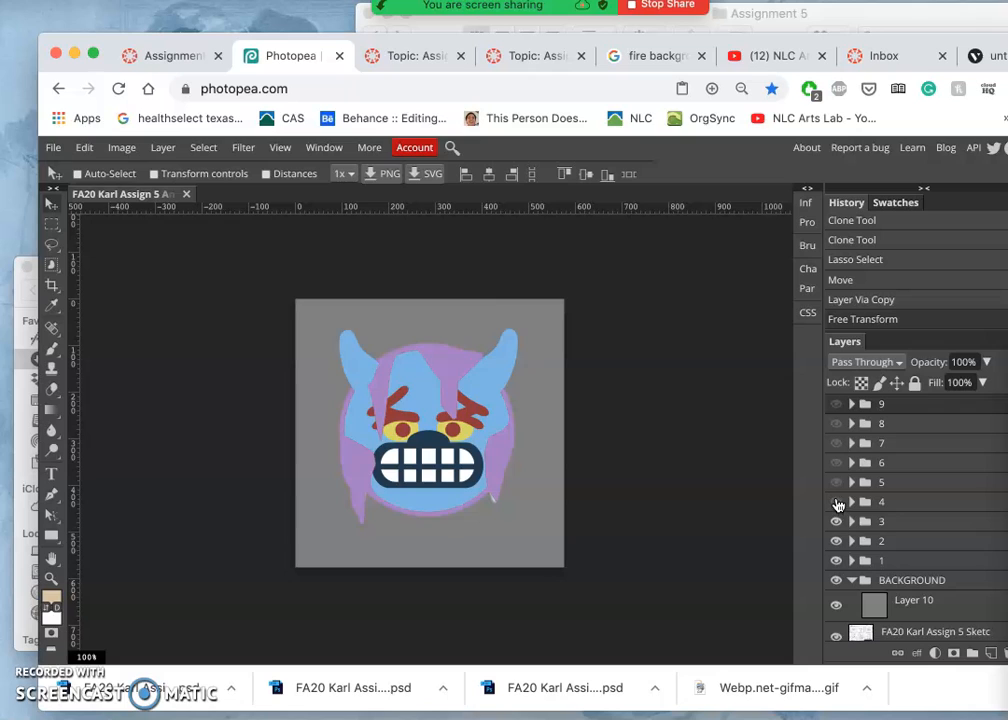
{"action": "left_click", "coordinate": [836, 502]}
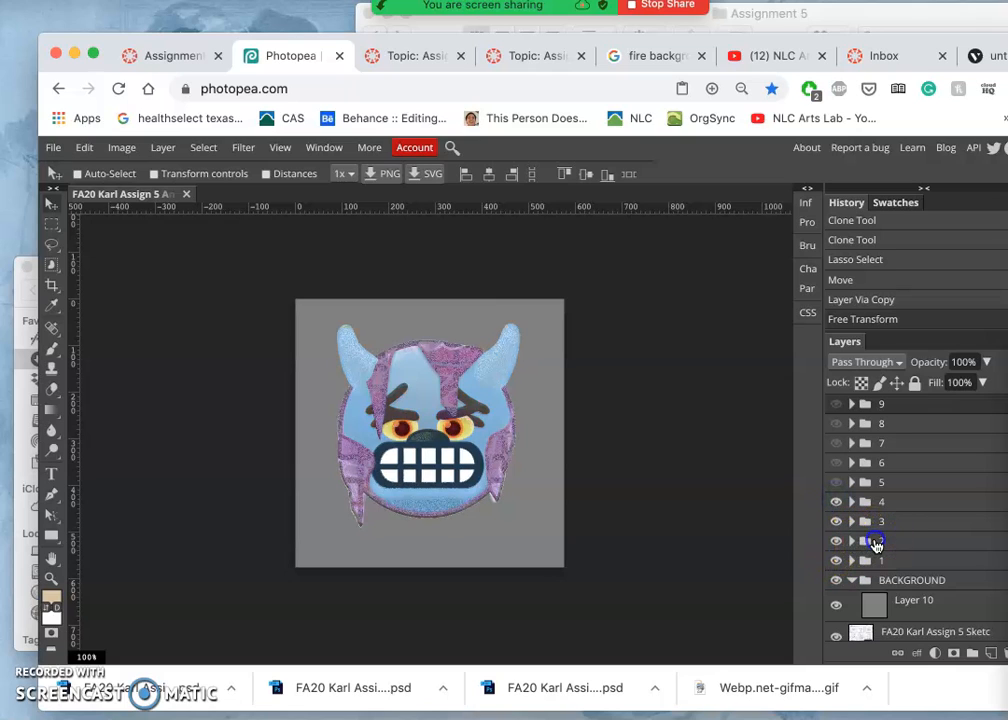
Step: Duplicate group 2 and place the copy between groups 1 and 2
{"action": "left_click", "coordinate": [876, 541]}
{"action": "left_click", "coordinate": [867, 544]}
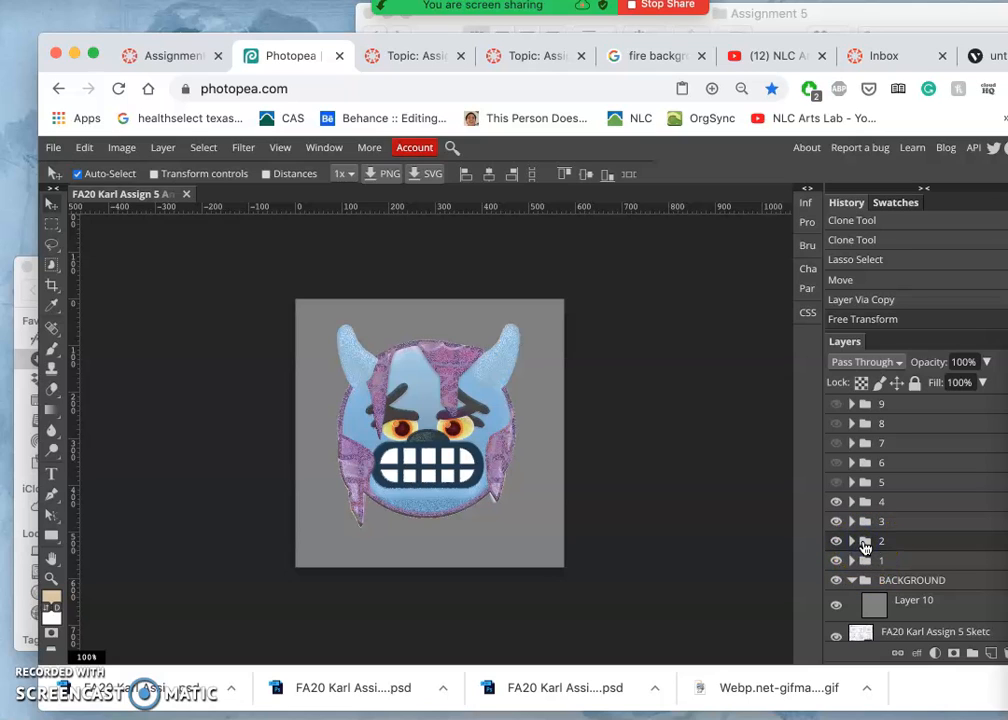
{"action": "key", "text": "super+j"}
{"action": "left_click_drag", "start_coordinate": [869, 545], "coordinate": [880, 568]}
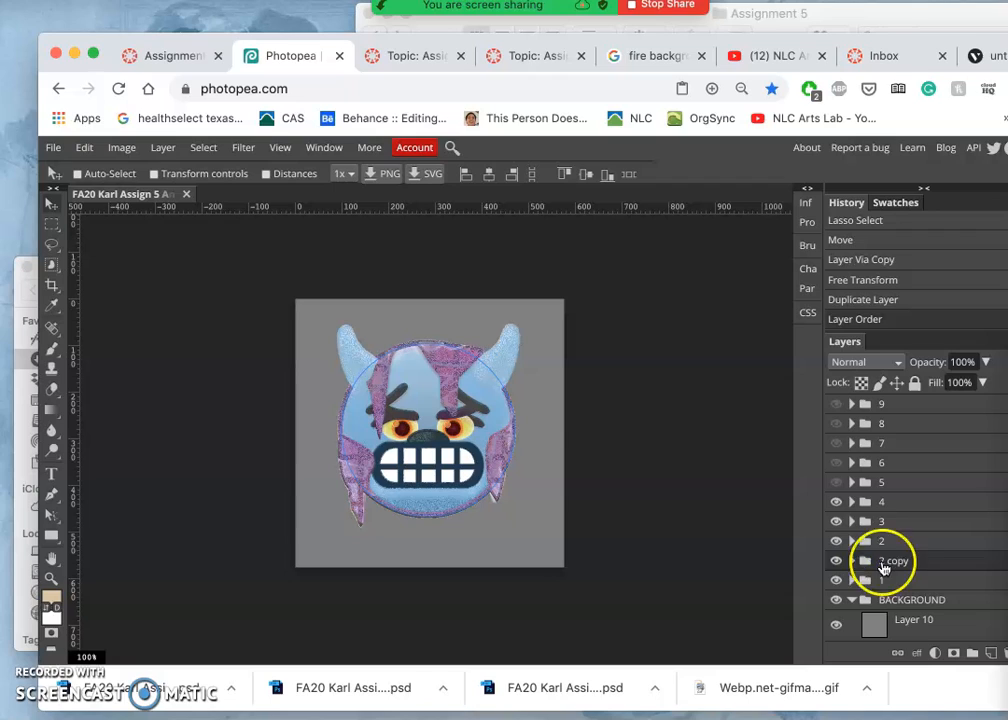
Step: Rename the duplicated group to "1.5 TWEEN"
{"action": "double_click", "coordinate": [895, 562]}
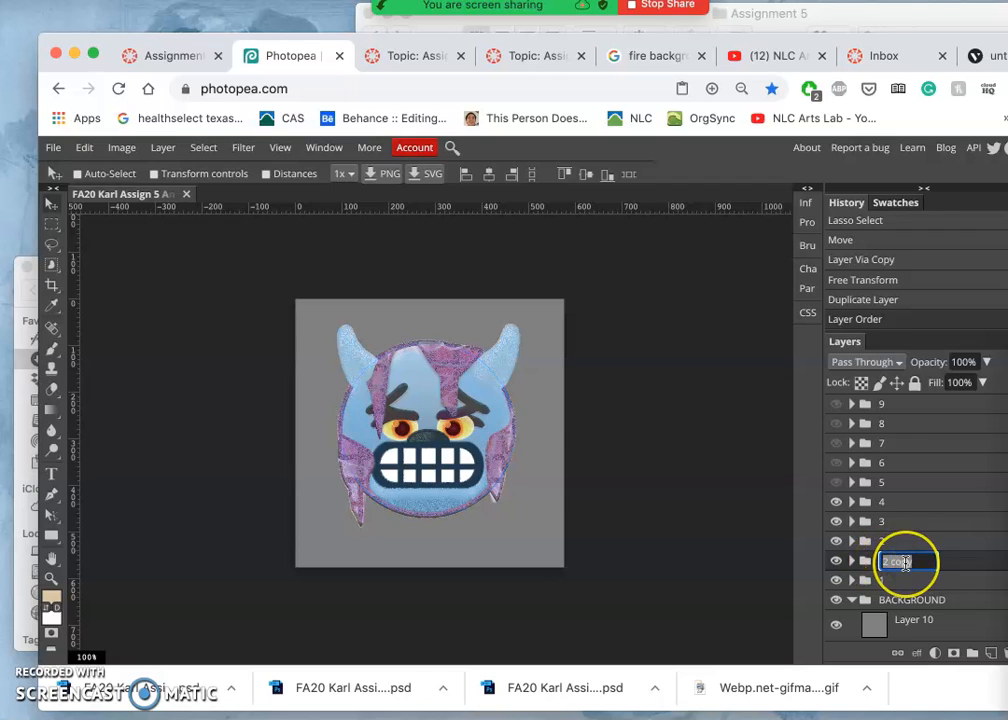
{"action": "type", "text": "1.5 TWEE"}
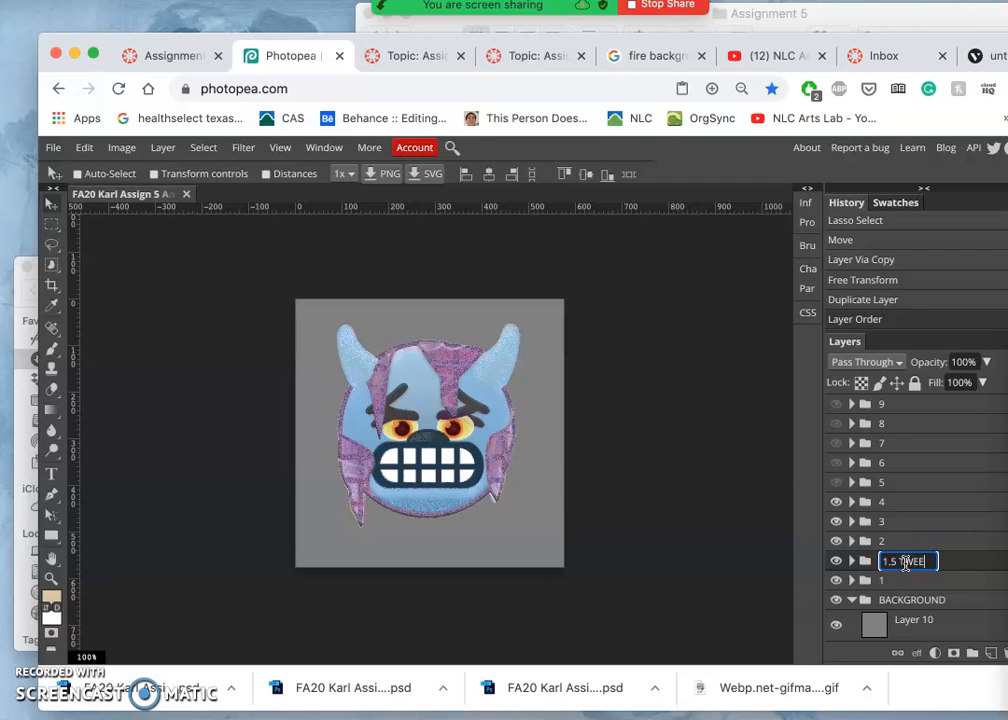
{"action": "left_click", "coordinate": [950, 558]}
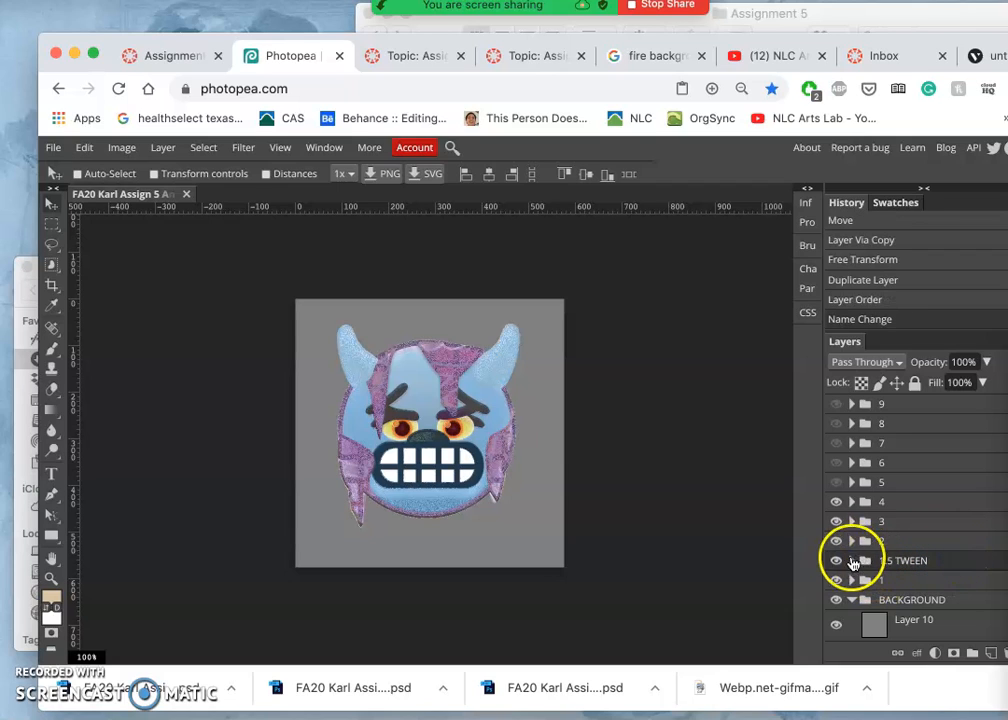
Step: Hide frame groups 4 and 3
{"action": "left_click", "coordinate": [836, 501]}
{"action": "left_click", "coordinate": [836, 521]}
{"action": "left_click", "coordinate": [838, 553]}
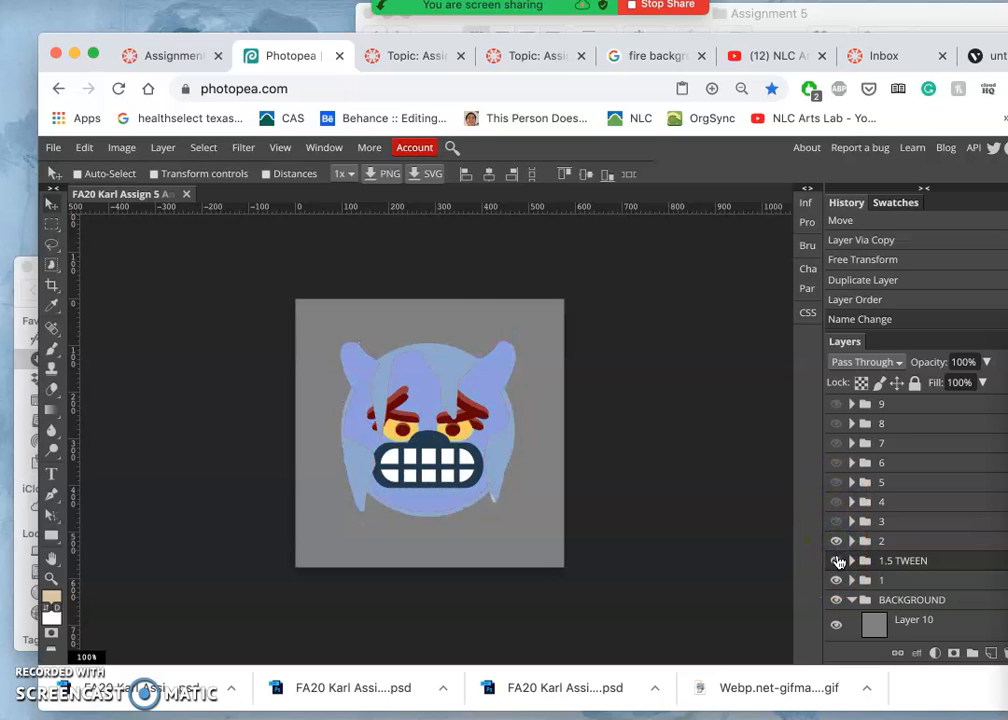
Step: Expand the 1.5 TWEEN group and lower the group's opacity to 39%
{"action": "left_click", "coordinate": [851, 561]}
{"action": "scroll", "coordinate": [860, 570], "scroll_direction": "down", "scroll_amount": 2}
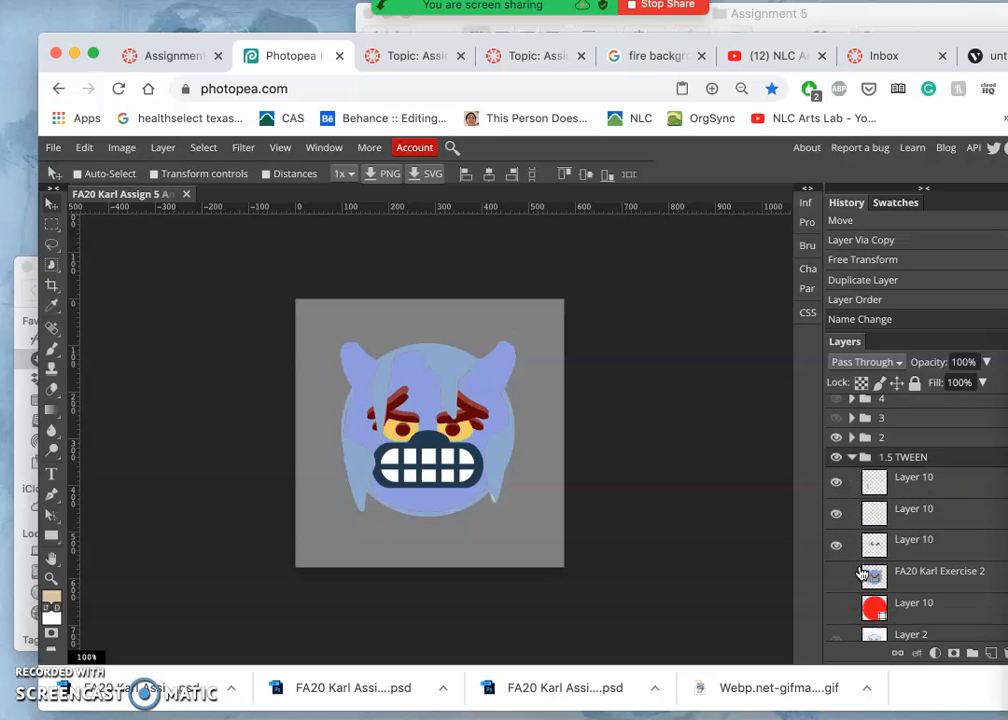
{"action": "scroll", "coordinate": [880, 540], "scroll_direction": "up", "scroll_amount": 1}
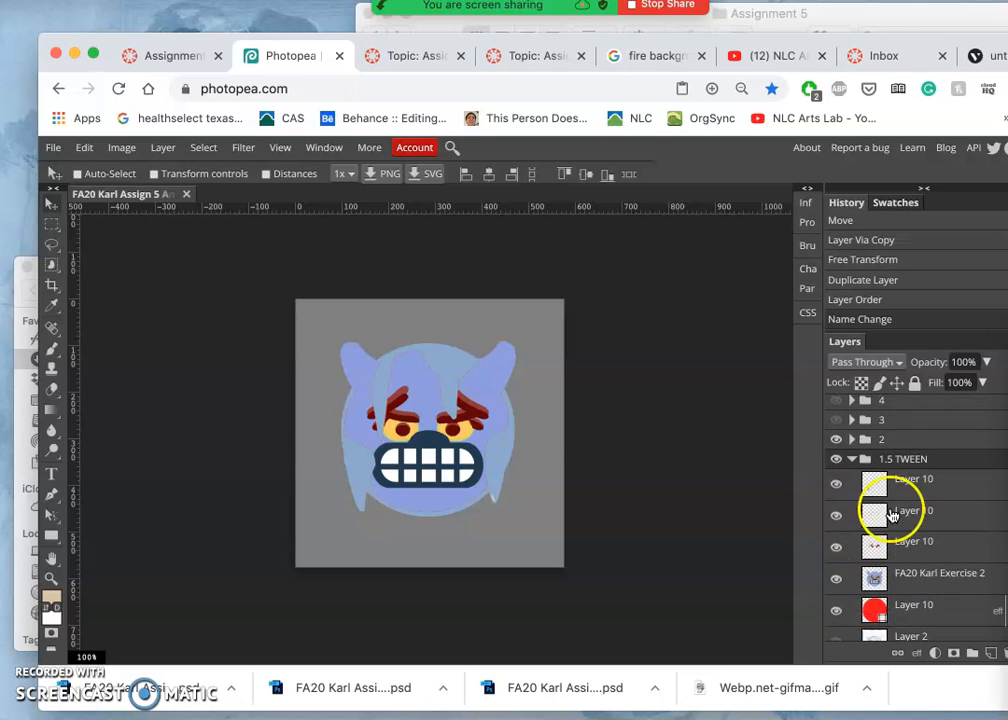
{"action": "left_click", "coordinate": [986, 363]}
{"action": "left_click_drag", "start_coordinate": [983, 382], "coordinate": [944, 383]}
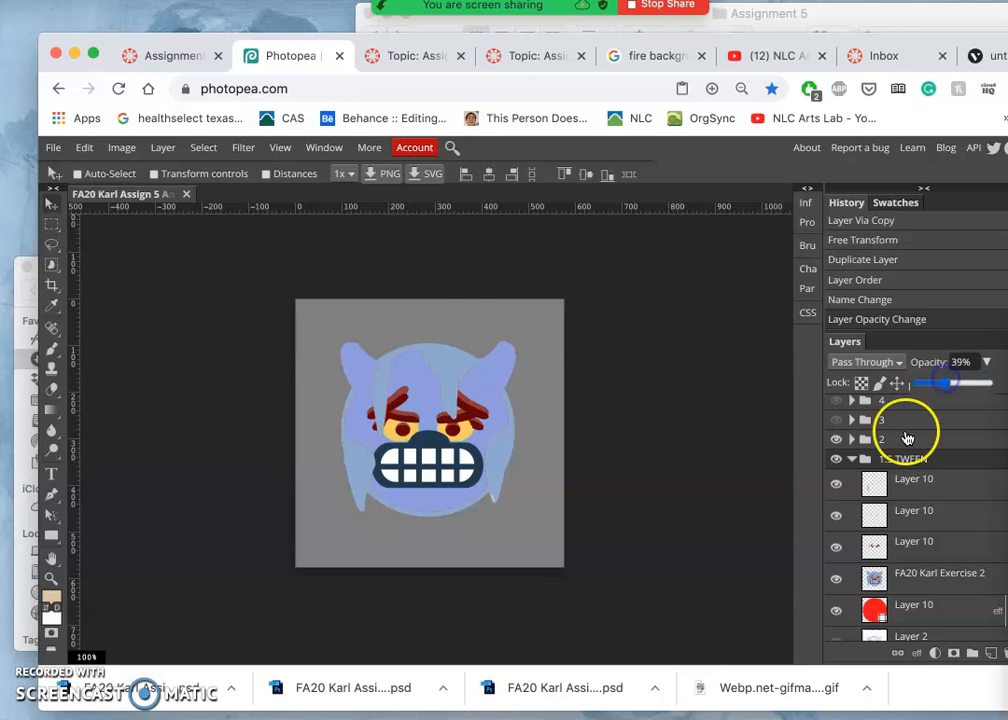
Step: Hide group 2, then raise the 1.5 TWEEN group's opacity to 61% and collapse the group
{"action": "left_click", "coordinate": [836, 440]}
{"action": "left_click", "coordinate": [986, 363]}
{"action": "left_click_drag", "start_coordinate": [944, 382], "coordinate": [964, 383]}
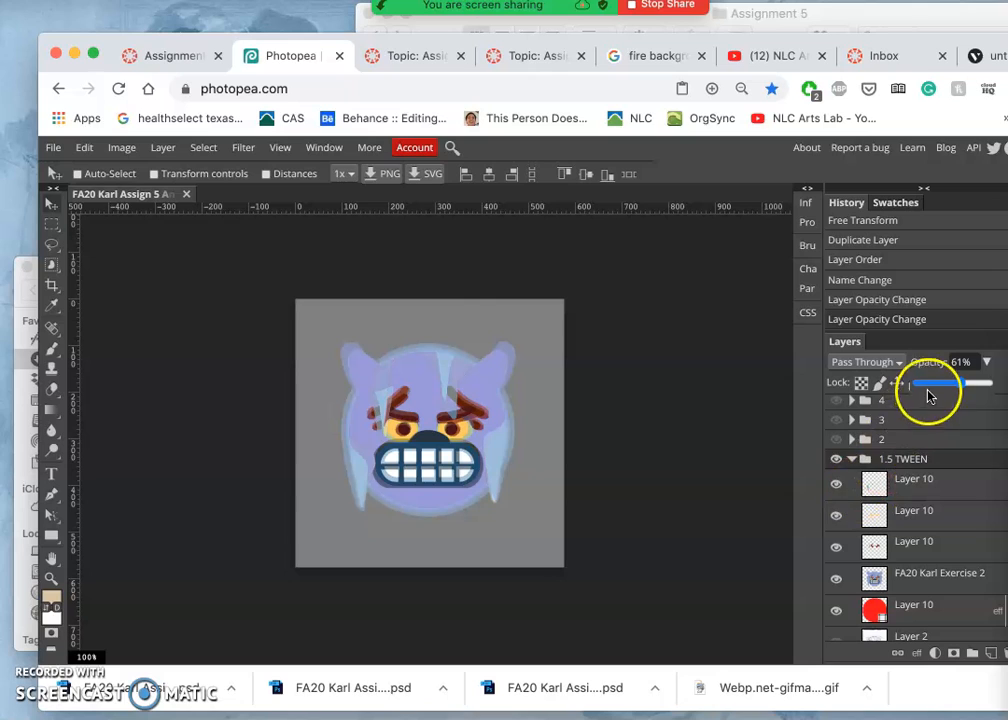
{"action": "left_click", "coordinate": [851, 459]}
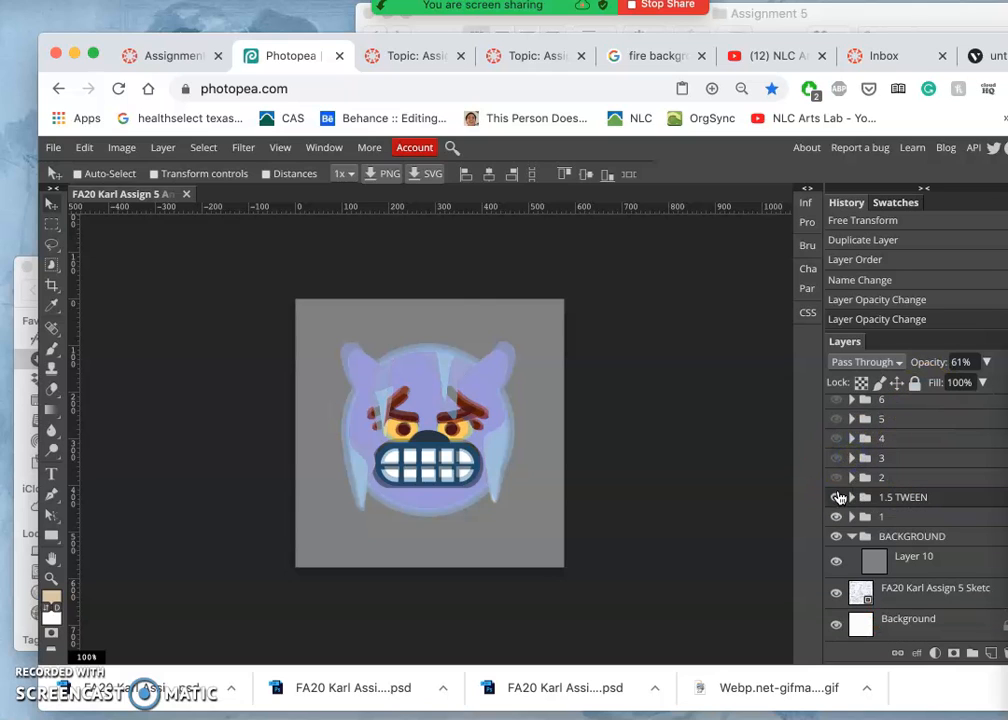
Step: Compare frames 1, 1.5 TWEEN and 2 by toggling their visibility, and examine the blended face up close
{"action": "left_click", "coordinate": [838, 498]}
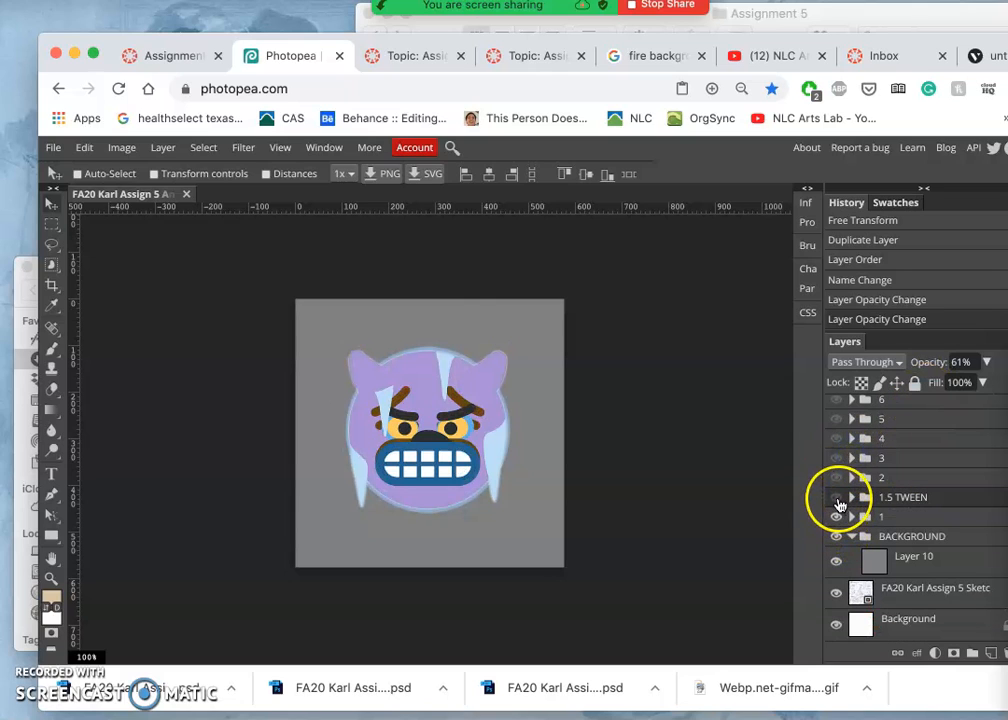
{"action": "left_click", "coordinate": [838, 500]}
{"action": "left_click", "coordinate": [837, 479]}
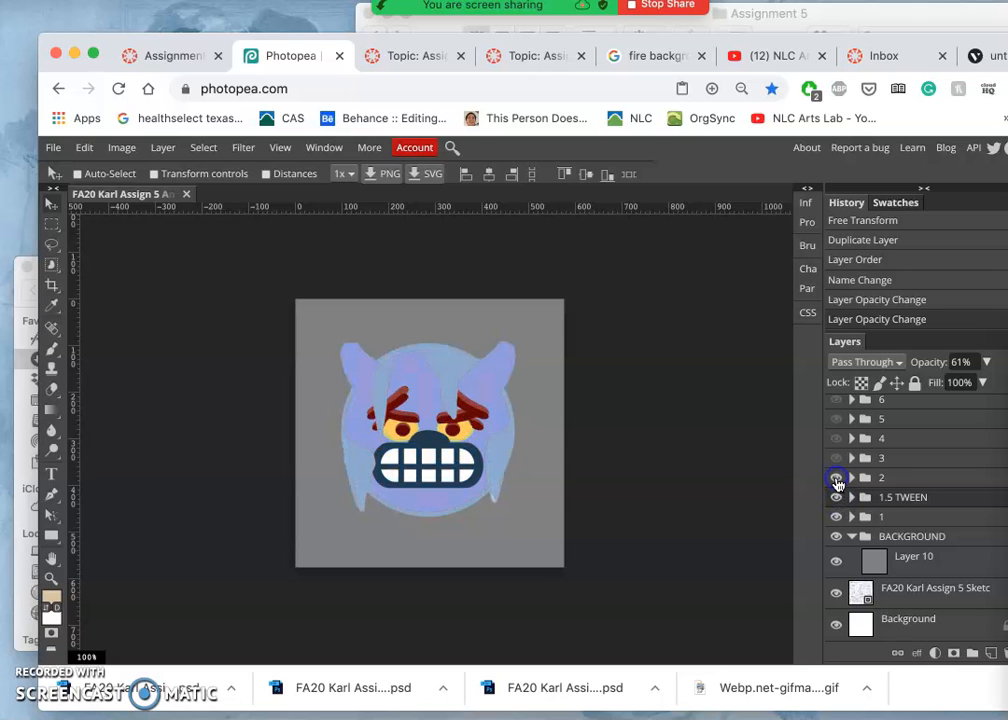
{"action": "left_click", "coordinate": [836, 478]}
{"action": "left_click", "coordinate": [836, 497]}
{"action": "left_click", "coordinate": [836, 497]}
{"action": "left_click", "coordinate": [837, 478]}
{"action": "left_click", "coordinate": [837, 479]}
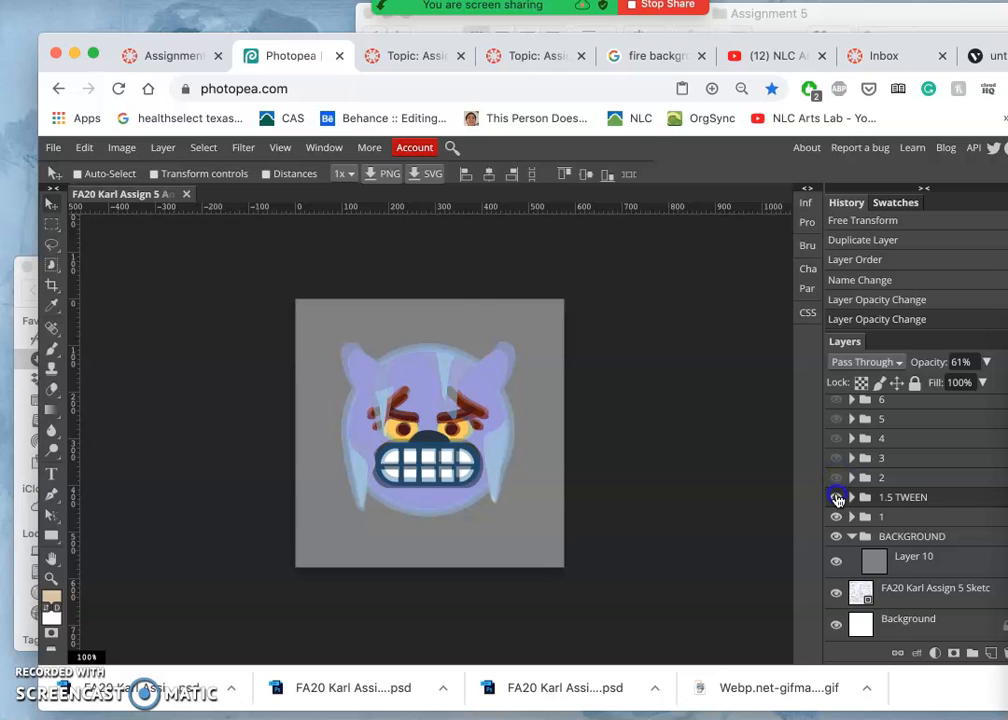
{"action": "left_click", "coordinate": [837, 480]}
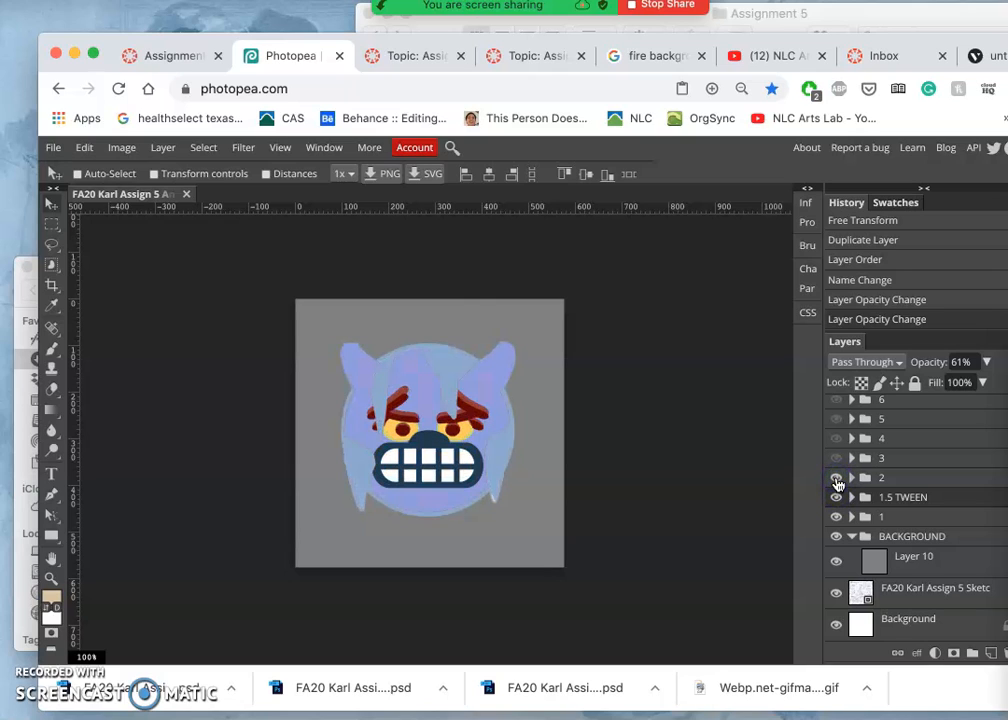
{"action": "left_click", "coordinate": [837, 480]}
{"action": "left_click", "coordinate": [837, 498]}
{"action": "left_click", "coordinate": [837, 496]}
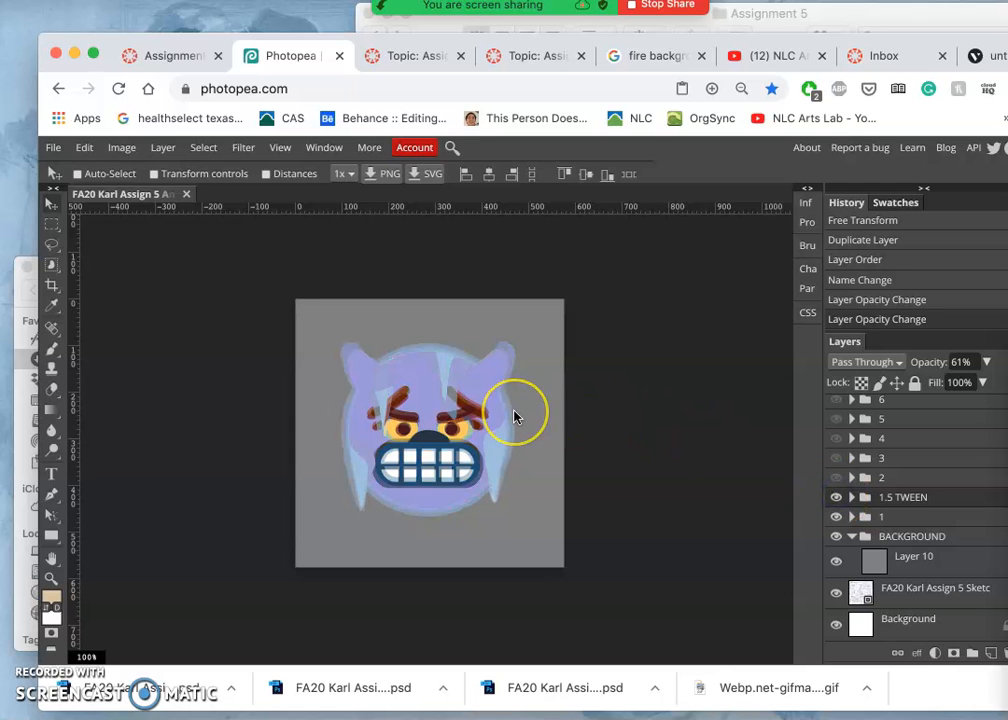
{"action": "scroll", "coordinate": [513, 416], "scroll_direction": "up", "scroll_amount": 5}
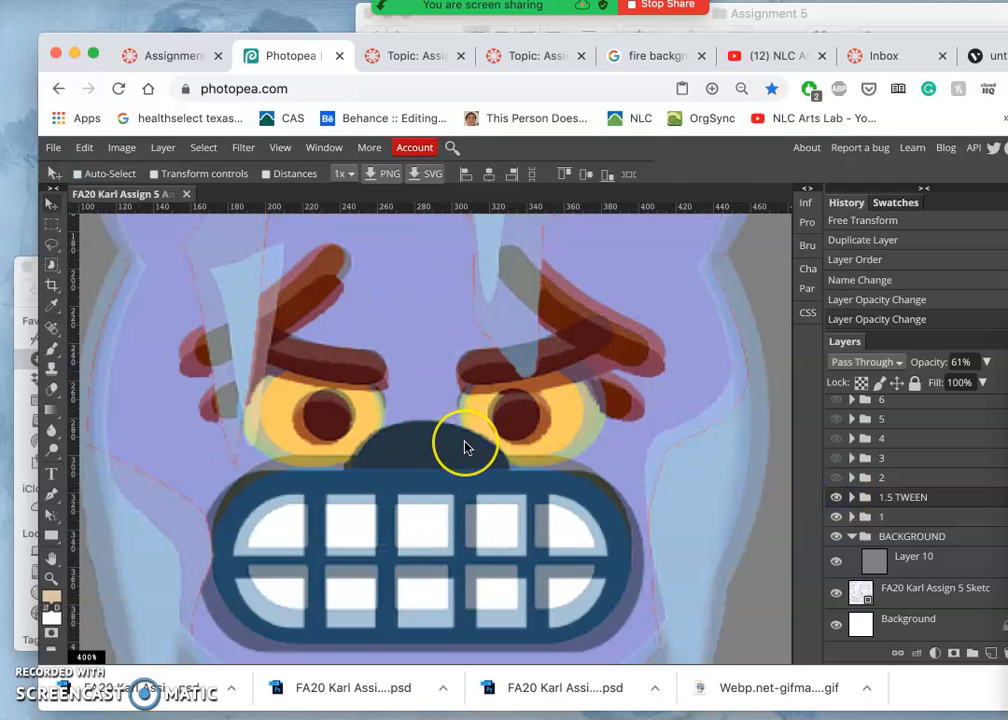
{"action": "scroll", "coordinate": [465, 447], "scroll_direction": "down", "scroll_amount": 2}
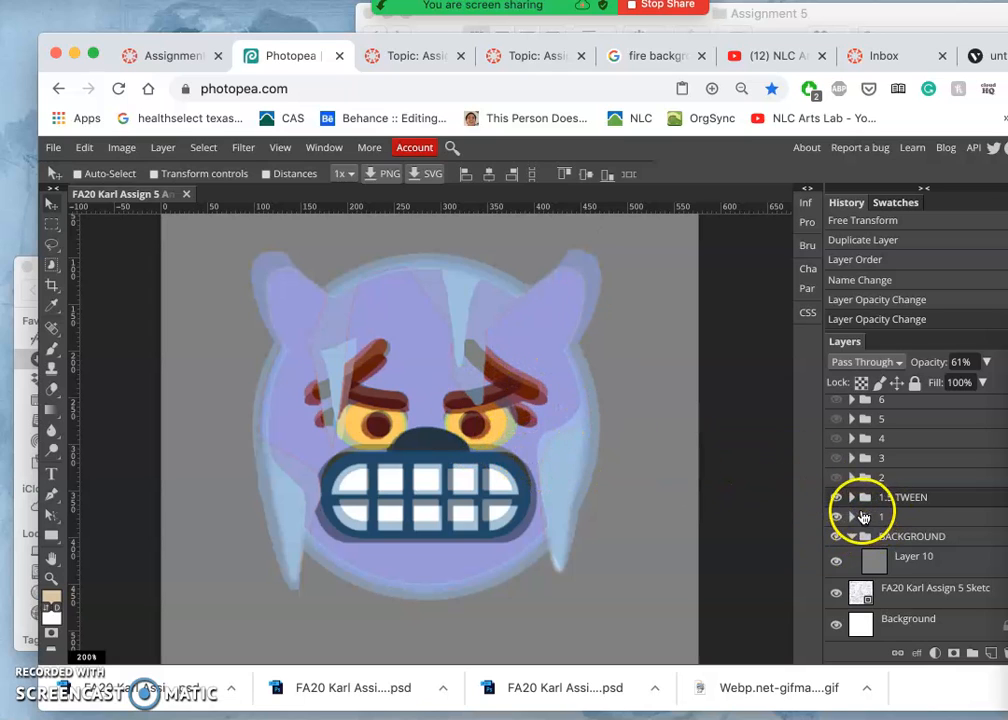
Step: Step through frames 1.5 TWEEN, 2 and 3 by toggling visibility, leaving groups 2 and 3 shown
{"action": "left_click", "coordinate": [836, 480]}
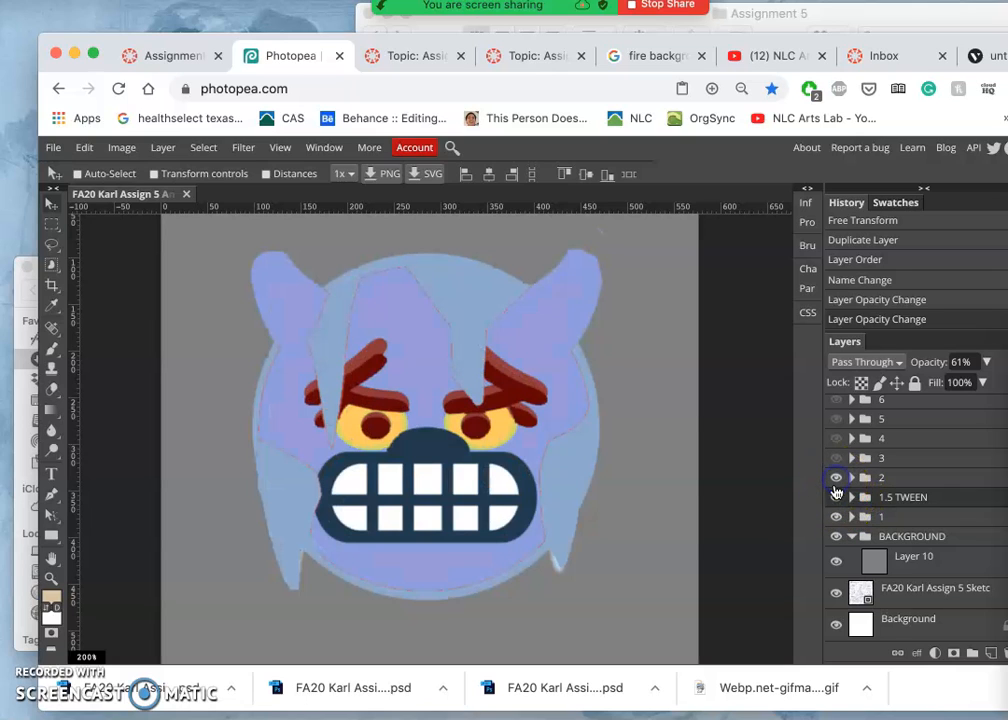
{"action": "left_click", "coordinate": [836, 497]}
{"action": "left_click", "coordinate": [836, 480]}
{"action": "left_click", "coordinate": [836, 480]}
{"action": "left_click", "coordinate": [836, 460]}
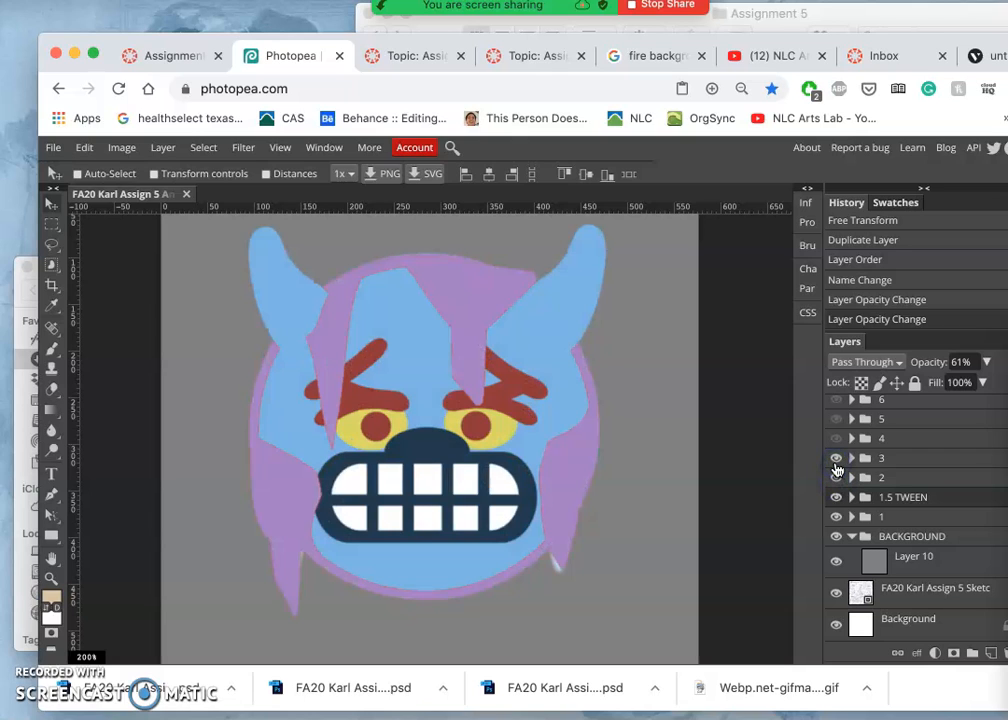
{"action": "left_click", "coordinate": [836, 460]}
{"action": "left_click", "coordinate": [836, 460]}
Step: Duplicate group 3 and place the copy between groups 2 and 3
{"action": "left_click", "coordinate": [866, 460]}
{"action": "key", "text": "super+j"}
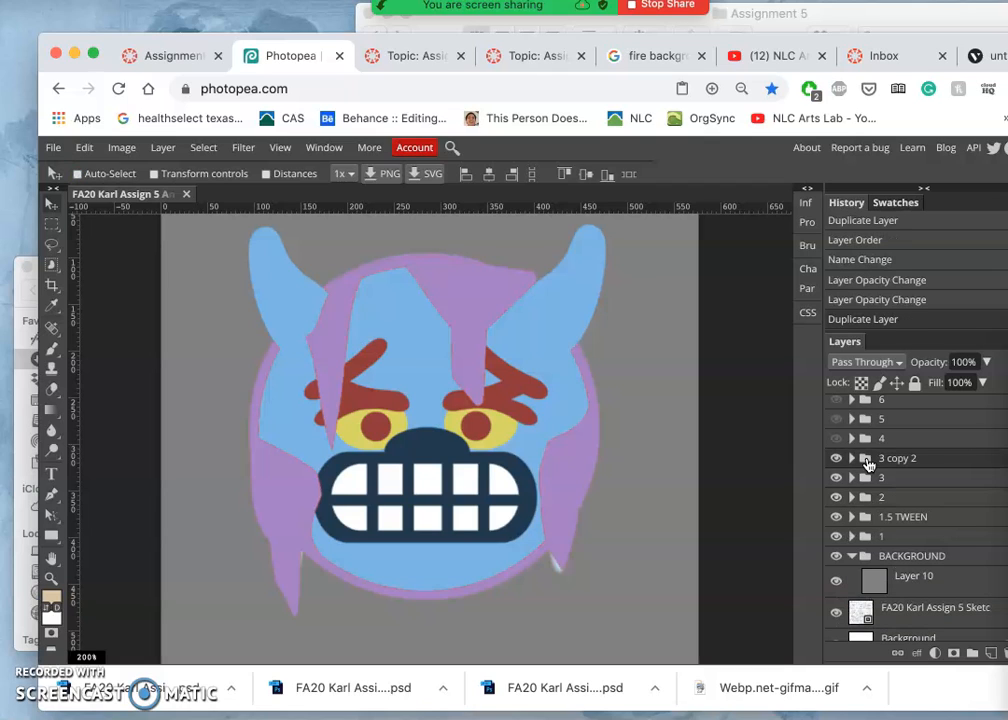
{"action": "left_click_drag", "start_coordinate": [868, 462], "coordinate": [866, 491]}
Step: Rename the duplicated group 3 to "2.5 TWEEN"
{"action": "double_click", "coordinate": [881, 481]}
{"action": "key", "text": "BackSpace"}
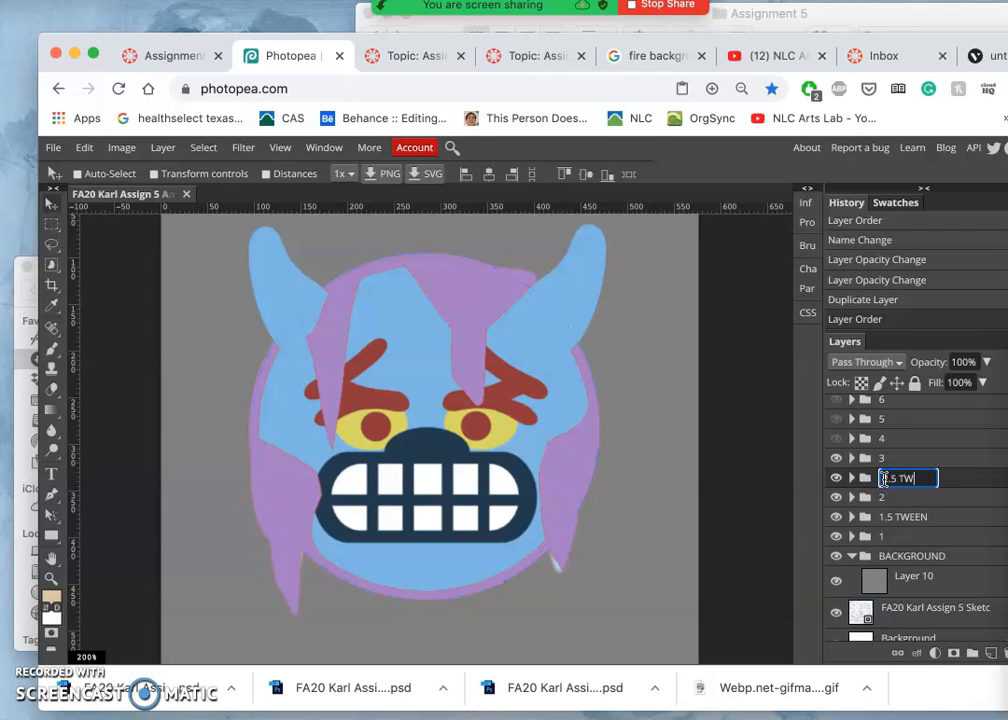
{"action": "left_click", "coordinate": [954, 479]}
Step: Lower the 2.5 TWEEN group's opacity to 51%
{"action": "left_click", "coordinate": [916, 518]}
{"action": "left_click", "coordinate": [922, 478]}
{"action": "left_click", "coordinate": [985, 363]}
{"action": "left_click_drag", "start_coordinate": [983, 383], "coordinate": [962, 386]}
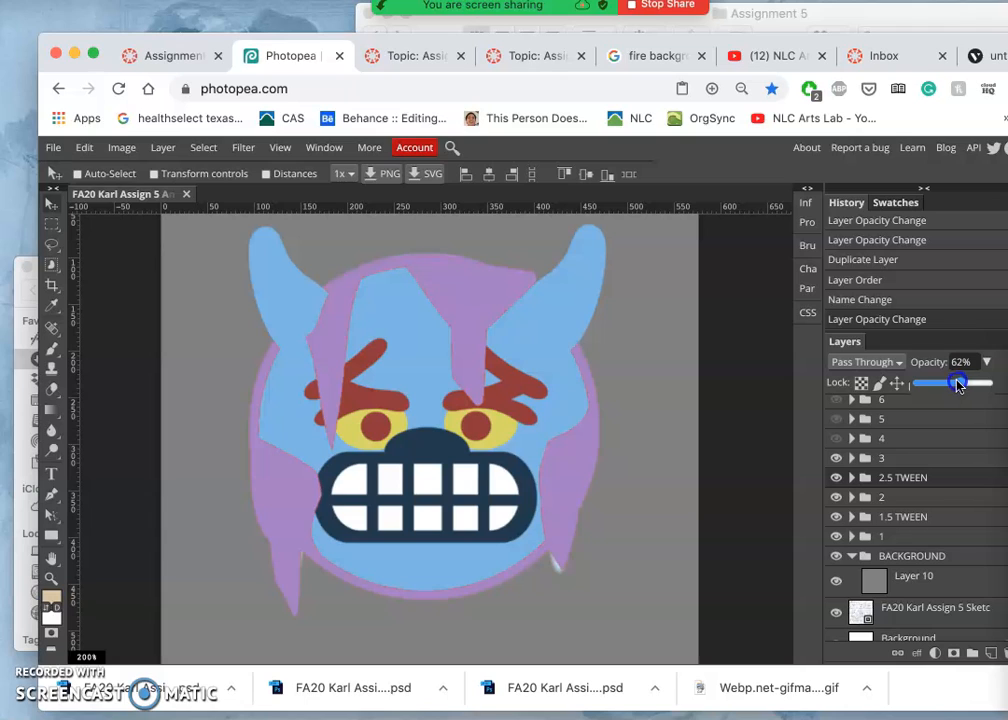
{"action": "left_click_drag", "start_coordinate": [955, 385], "coordinate": [953, 383]}
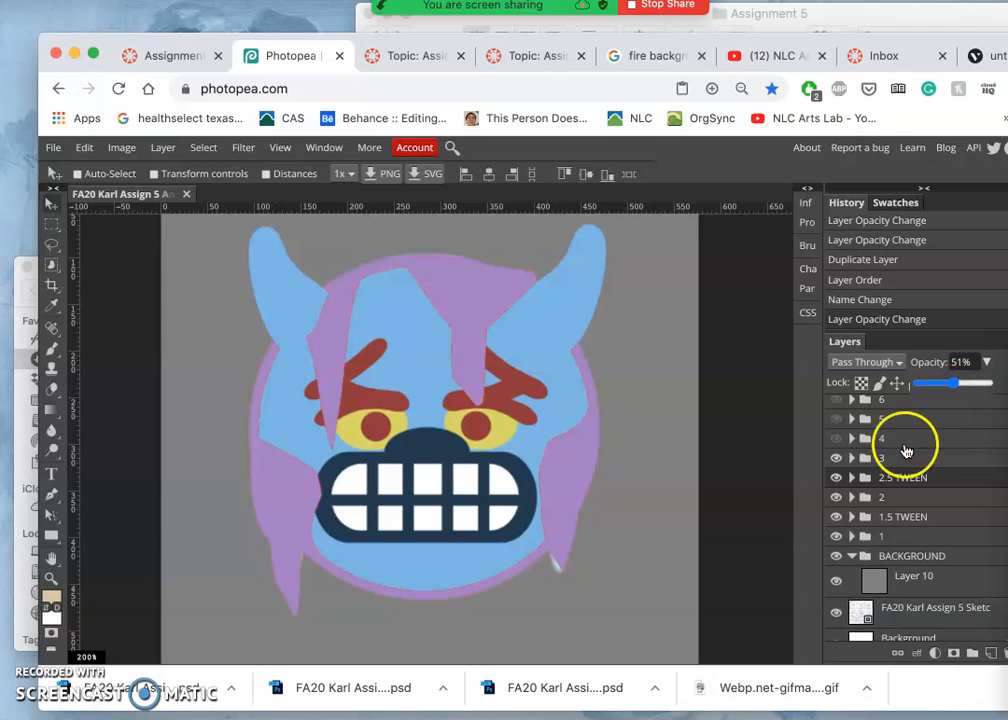
Step: Toggle the visibility of groups 3 and 2.5 TWEEN to compare the in-between frame with its neighbours
{"action": "left_click", "coordinate": [837, 458]}
{"action": "left_click", "coordinate": [837, 478]}
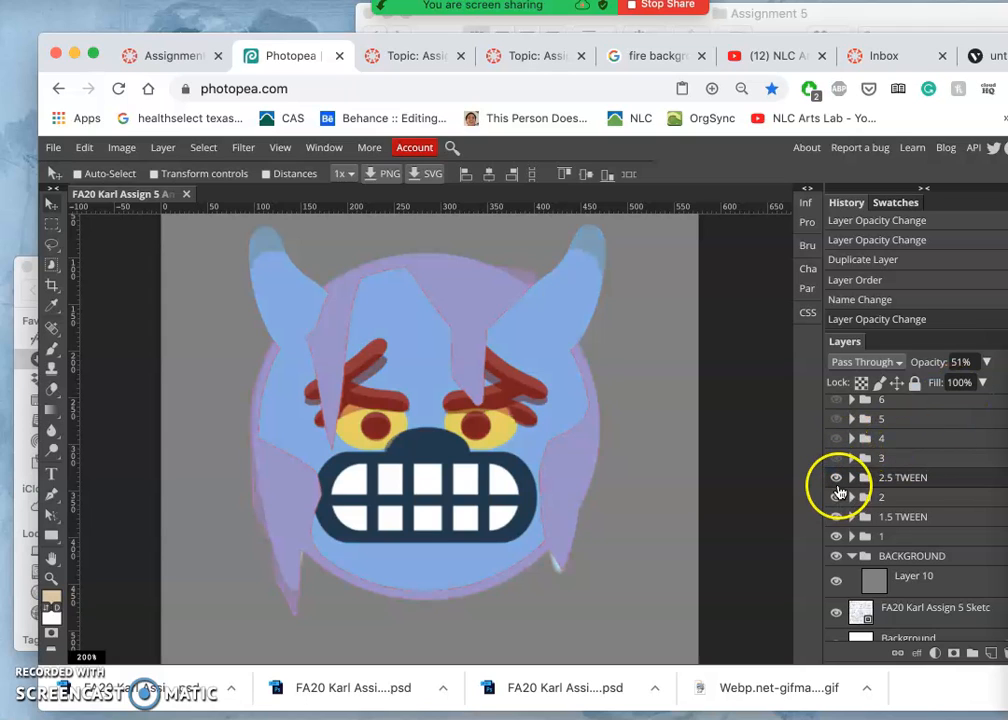
{"action": "left_click", "coordinate": [837, 479]}
{"action": "left_click", "coordinate": [837, 459]}
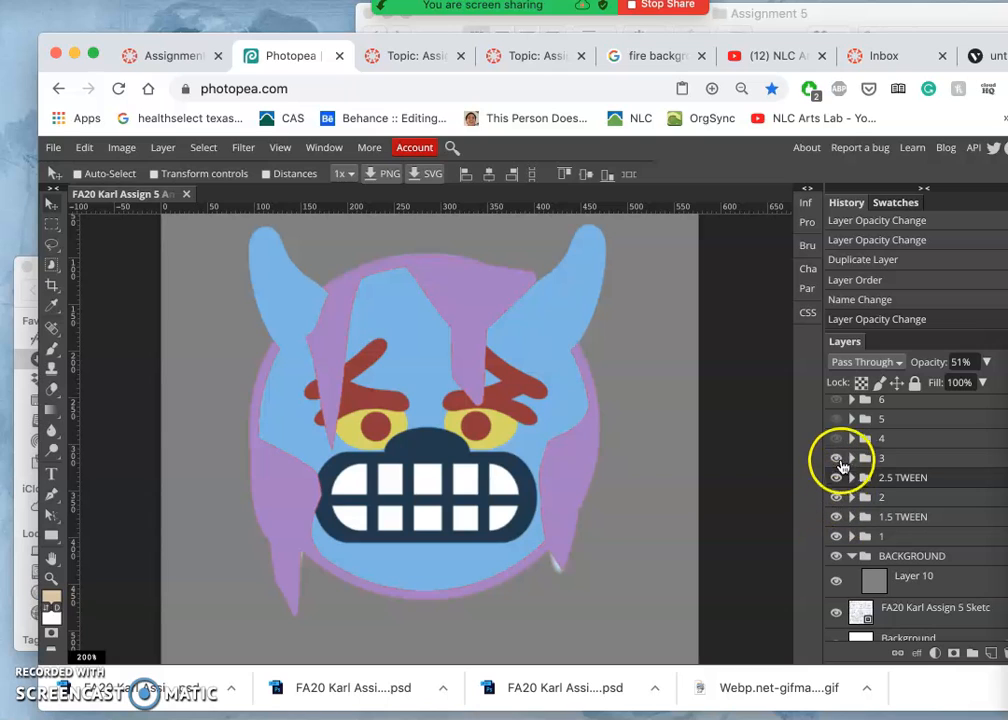
Step: Compare frames 3 and 4 by toggling their visibility, leaving group 4 shown
{"action": "left_click", "coordinate": [837, 439]}
{"action": "left_click", "coordinate": [837, 439]}
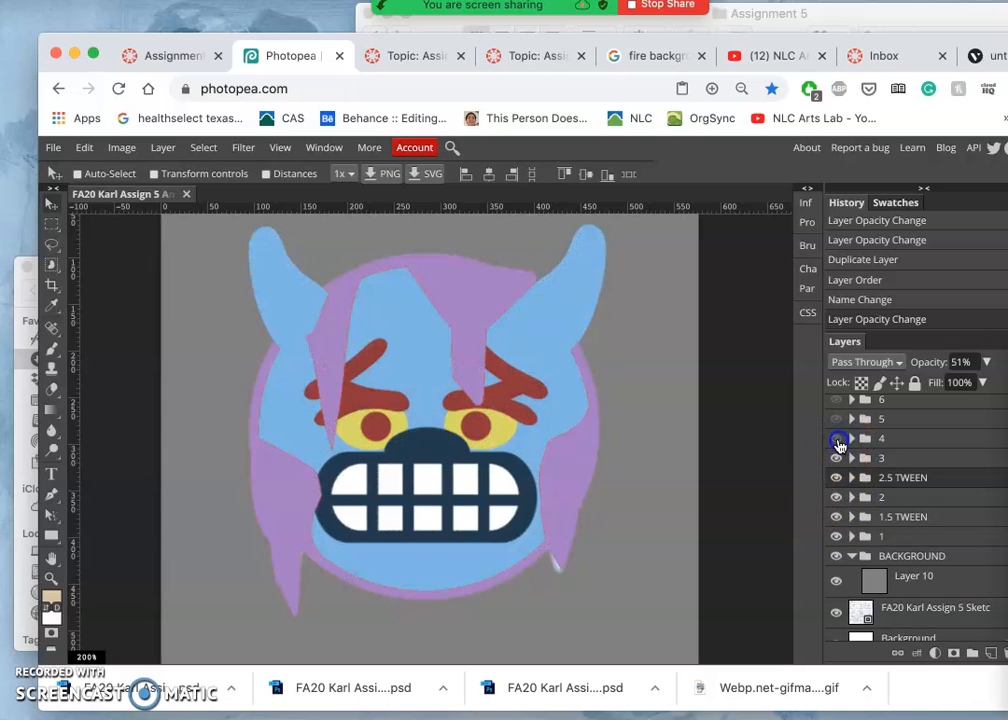
{"action": "left_click", "coordinate": [838, 459]}
{"action": "left_click", "coordinate": [838, 459]}
{"action": "left_click", "coordinate": [837, 439]}
{"action": "left_click", "coordinate": [837, 439]}
{"action": "left_click", "coordinate": [837, 439]}
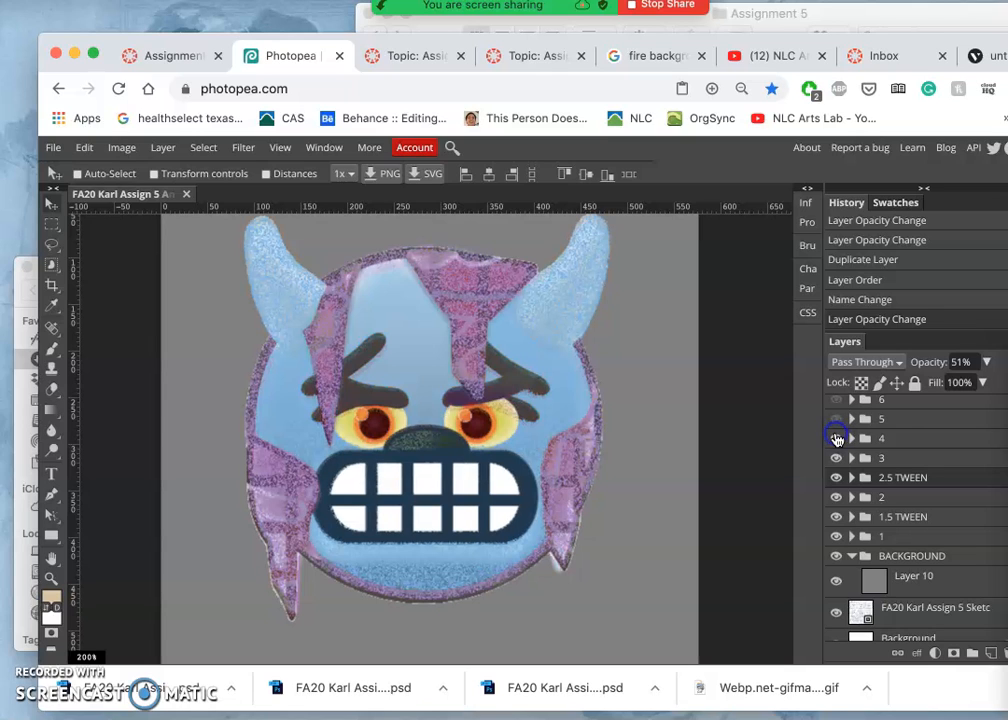
Step: Duplicate group 4 and place the copy between groups 3 and 4, outside both groups
{"action": "left_click", "coordinate": [888, 441]}
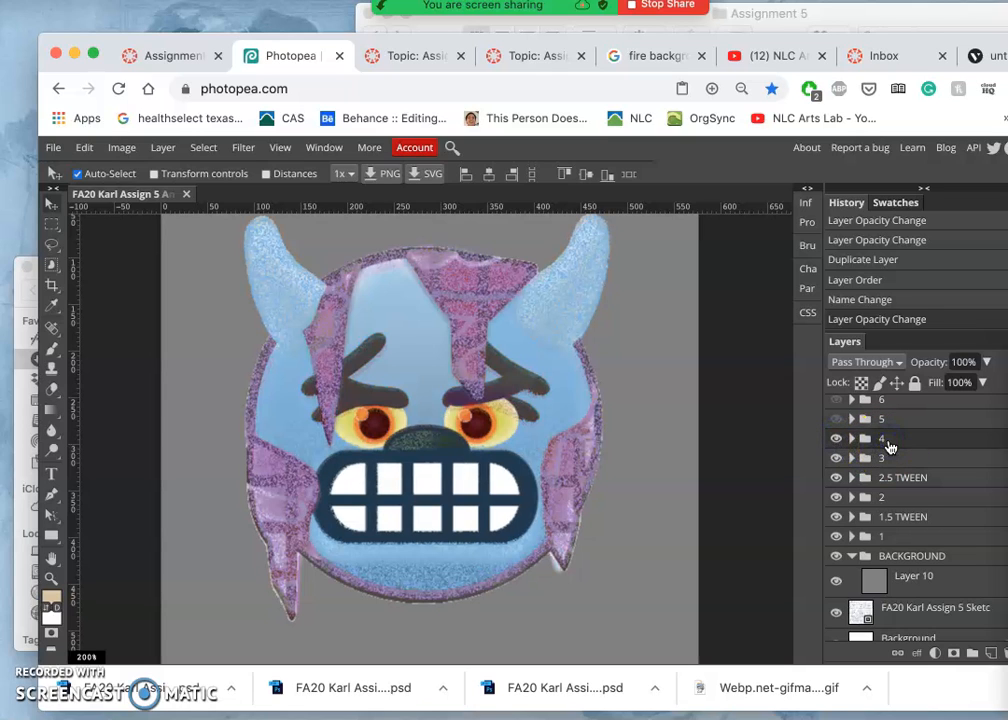
{"action": "key", "text": "super+j"}
{"action": "left_click_drag", "start_coordinate": [908, 438], "coordinate": [903, 466]}
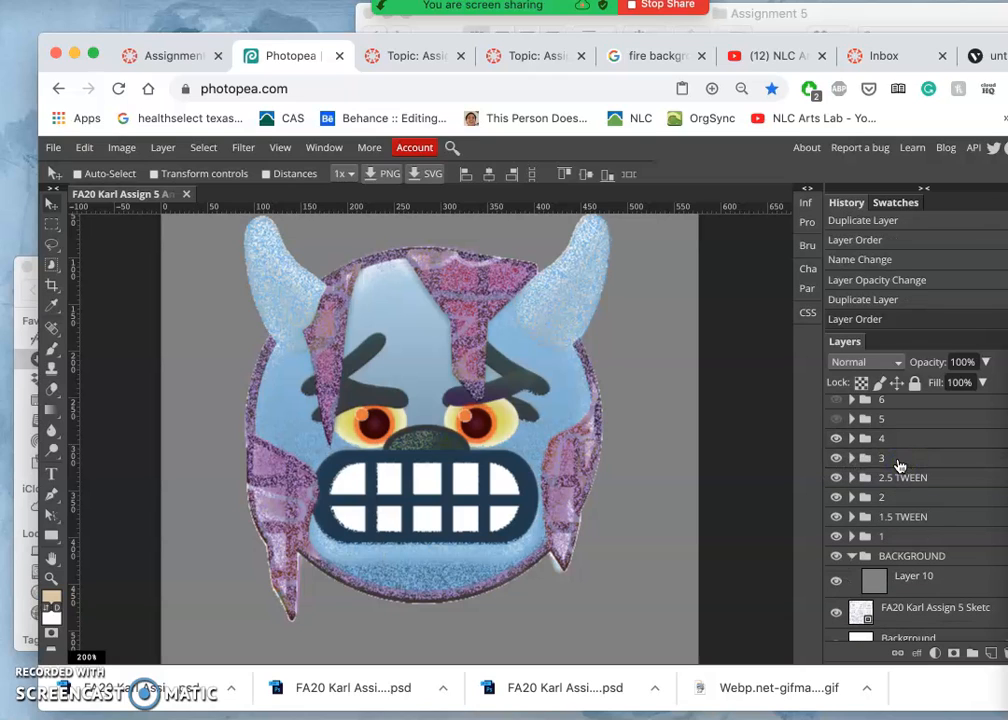
{"action": "key", "text": "super+z"}
{"action": "left_click_drag", "start_coordinate": [904, 441], "coordinate": [903, 472]}
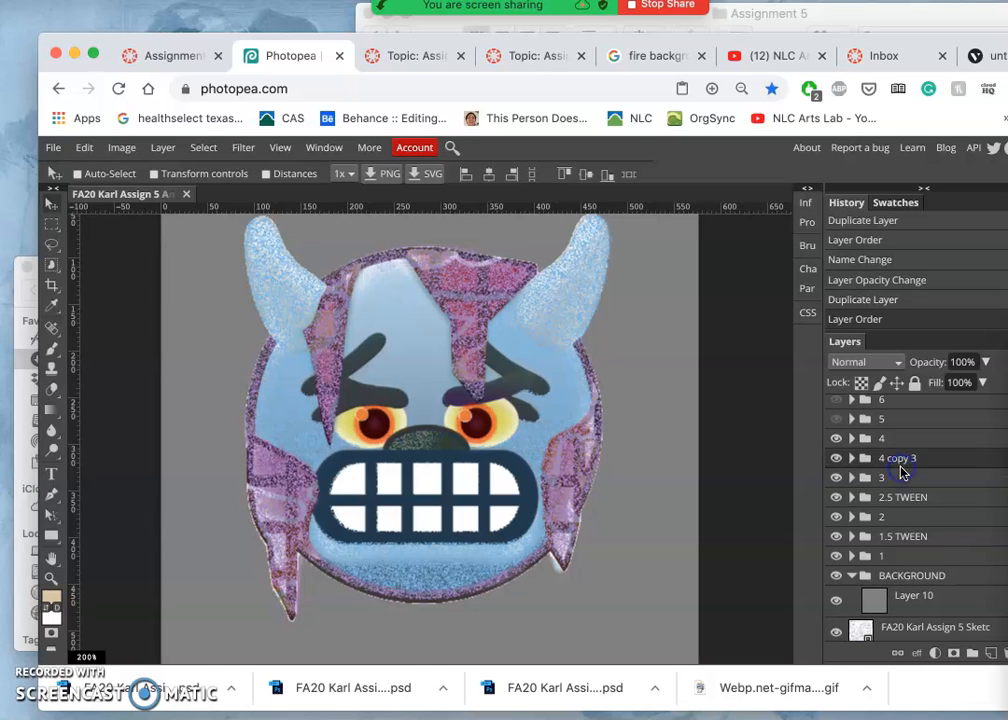
Step: Rename the duplicated group 4 to "3.5 TWEEN"
{"action": "double_click", "coordinate": [900, 462]}
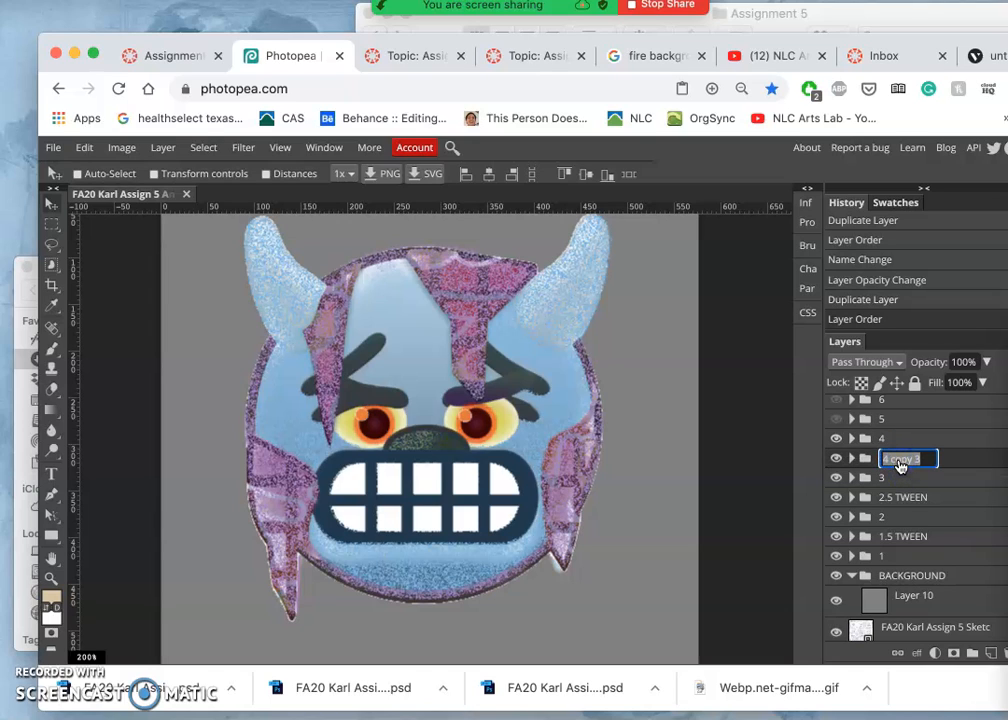
{"action": "type", "text": "3.5 TWEEN"}
{"action": "key", "text": "Return"}
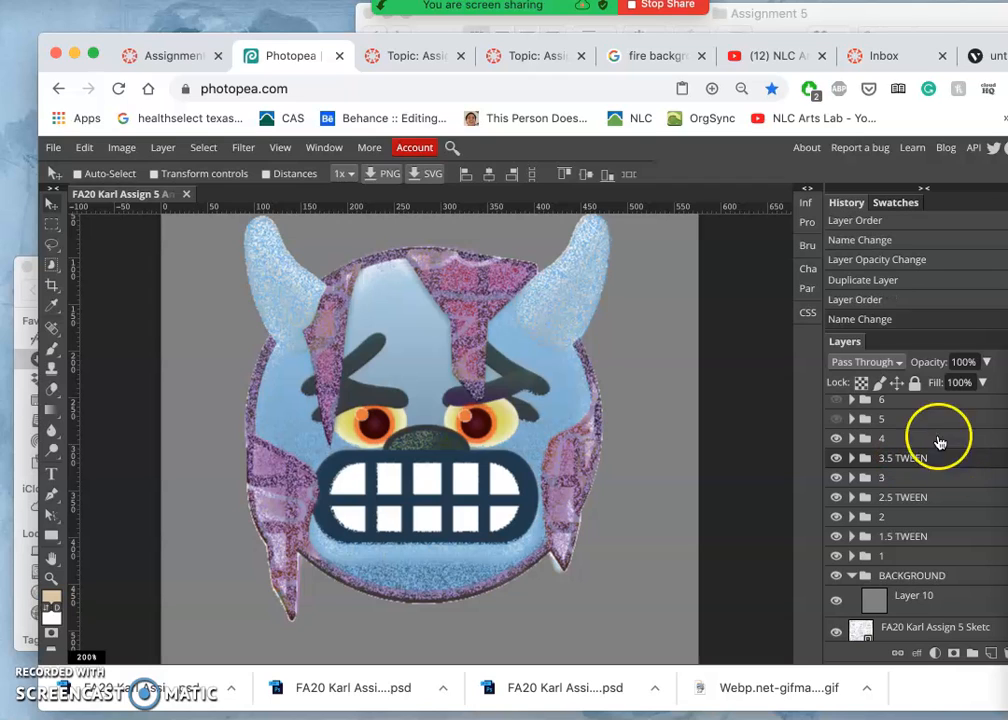
Step: Hide group 4 and set the 3.5 TWEEN group's opacity to 49%, comparing the blend with frames 3 and 4
{"action": "left_click", "coordinate": [985, 363]}
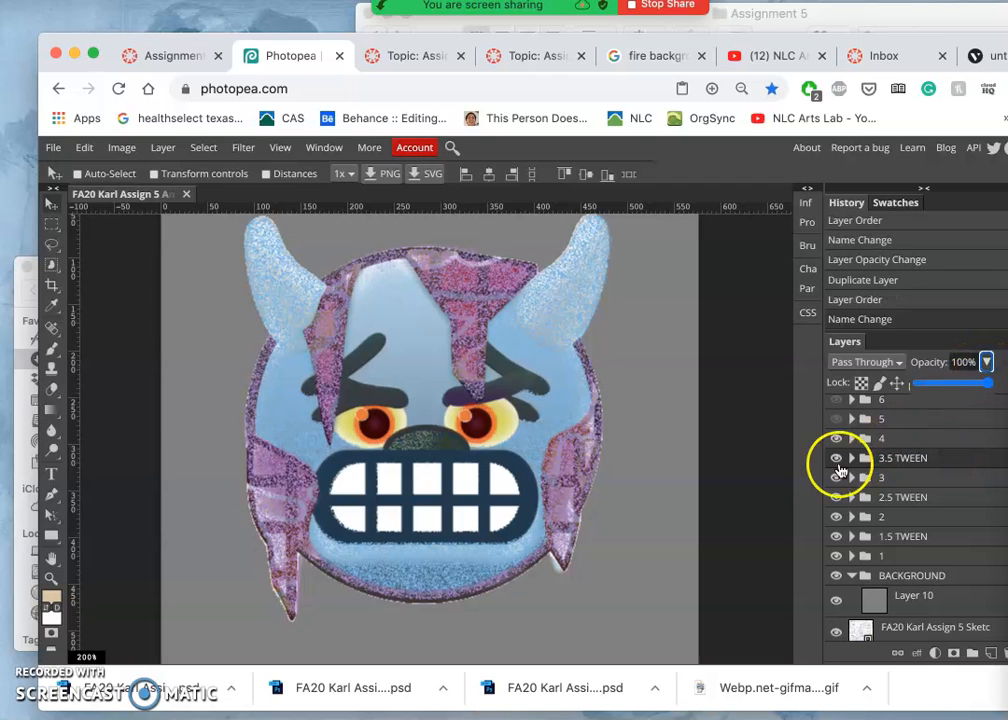
{"action": "left_click", "coordinate": [834, 443]}
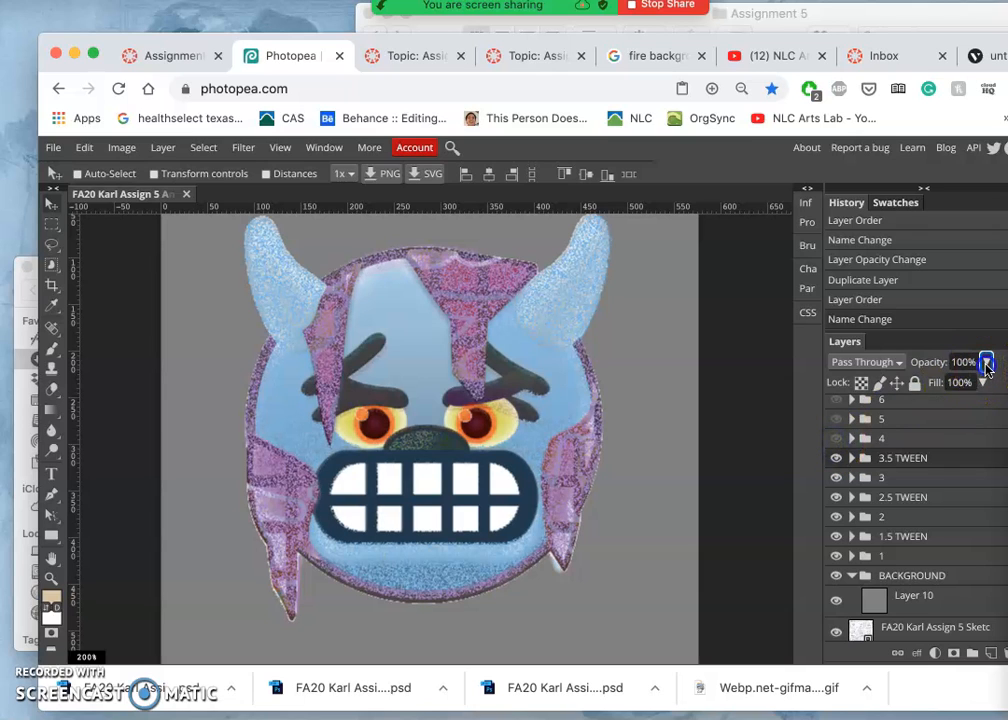
{"action": "left_click_drag", "start_coordinate": [986, 386], "coordinate": [942, 387]}
{"action": "left_click", "coordinate": [835, 458]}
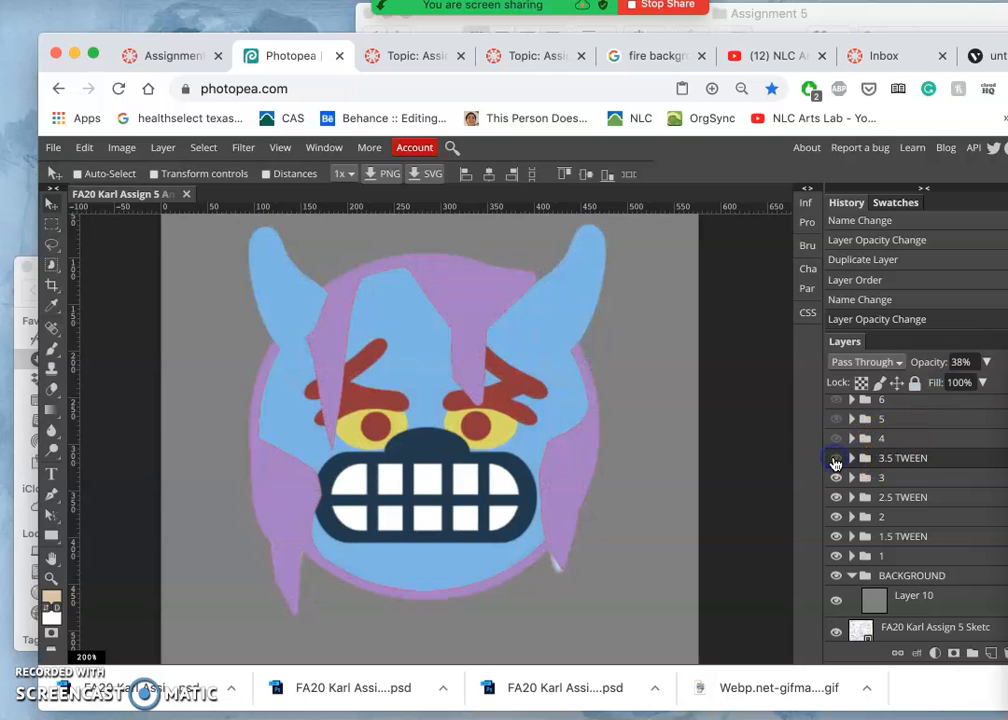
{"action": "left_click", "coordinate": [836, 458]}
{"action": "left_click", "coordinate": [836, 440]}
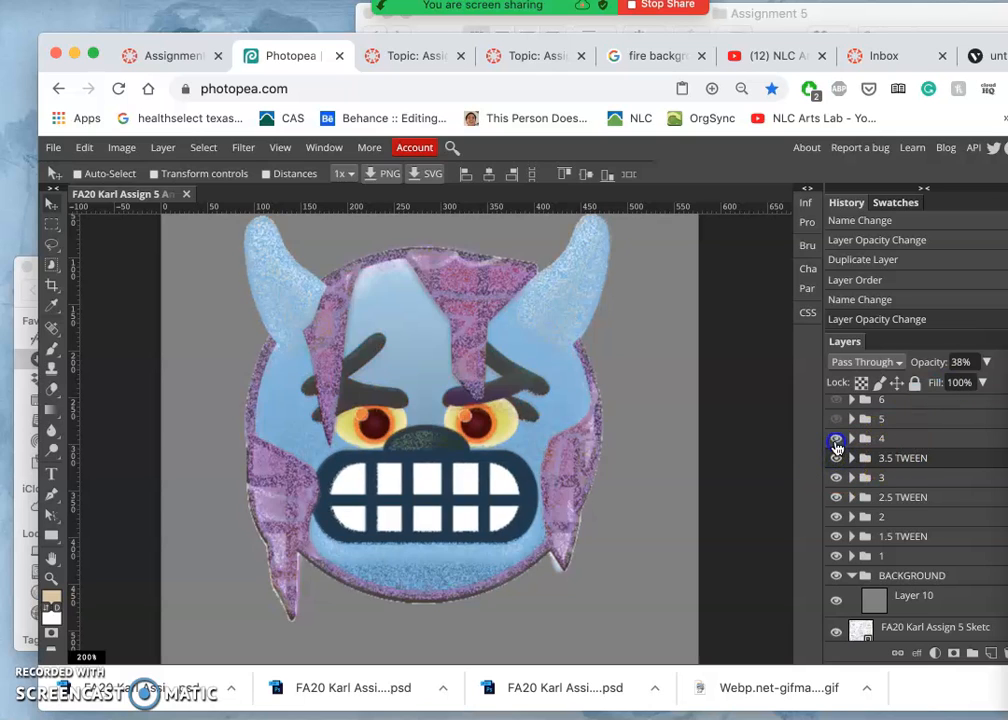
{"action": "left_click", "coordinate": [836, 440]}
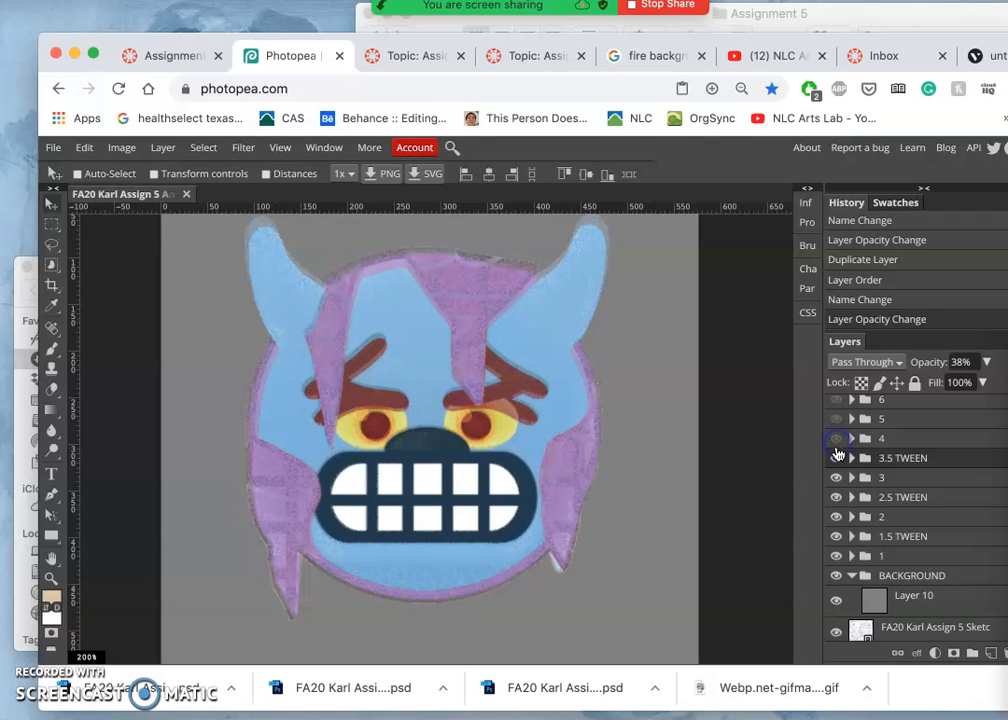
{"action": "left_click", "coordinate": [988, 365]}
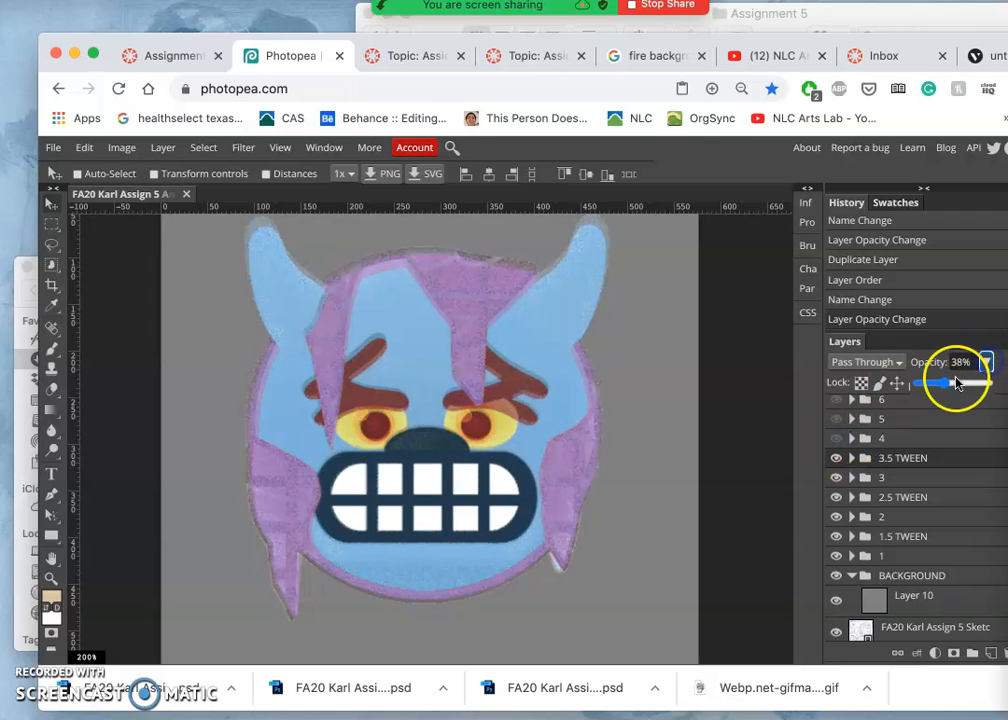
{"action": "left_click_drag", "start_coordinate": [943, 386], "coordinate": [955, 387]}
Step: Show frame groups 4, 5 and 6
{"action": "left_click", "coordinate": [836, 440]}
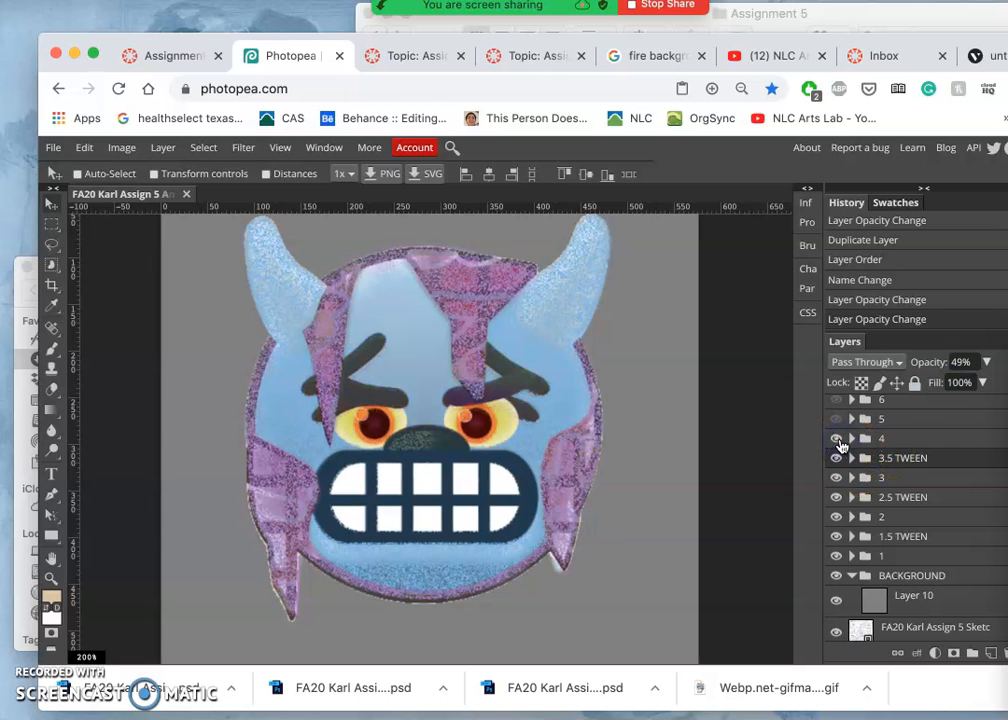
{"action": "left_click", "coordinate": [836, 420]}
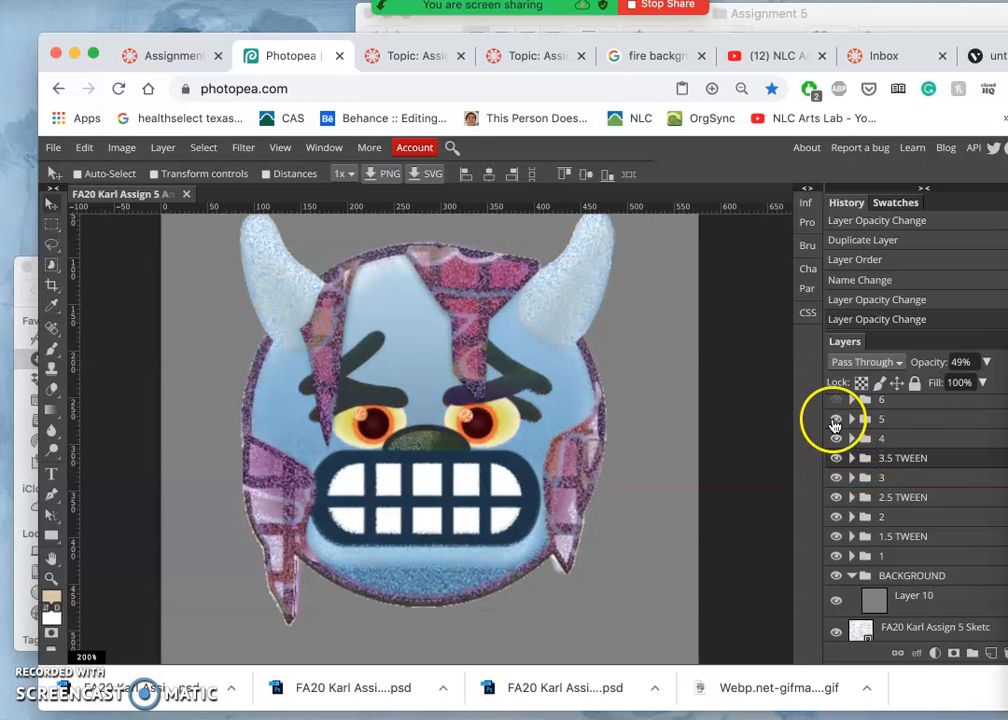
{"action": "left_click", "coordinate": [836, 401]}
{"action": "left_click", "coordinate": [867, 414]}
Step: Duplicate group 6 and place the copy between groups 5 and 6
{"action": "scroll", "coordinate": [873, 418], "scroll_direction": "up", "scroll_amount": 2}
{"action": "left_click", "coordinate": [869, 446]}
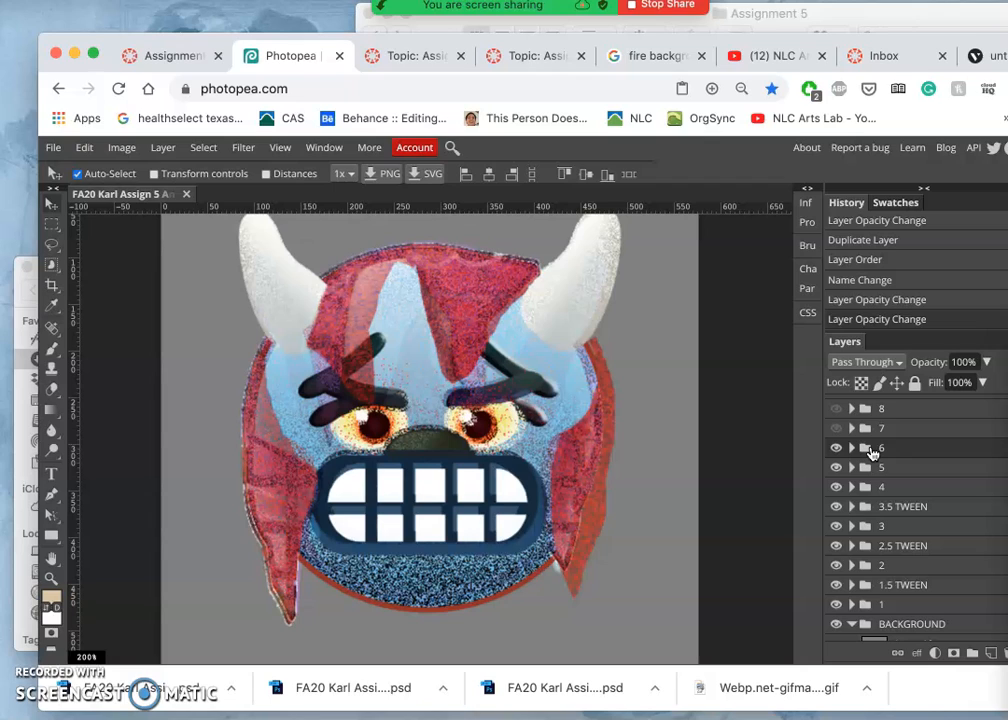
{"action": "key", "text": "ctrl+j"}
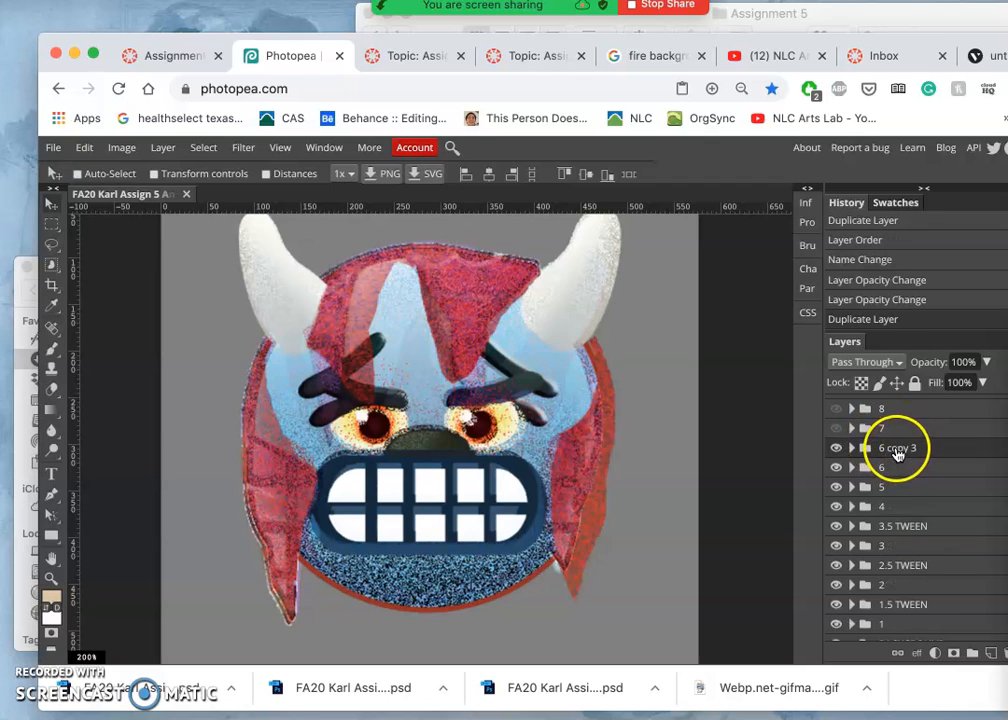
{"action": "left_click_drag", "start_coordinate": [897, 455], "coordinate": [895, 480]}
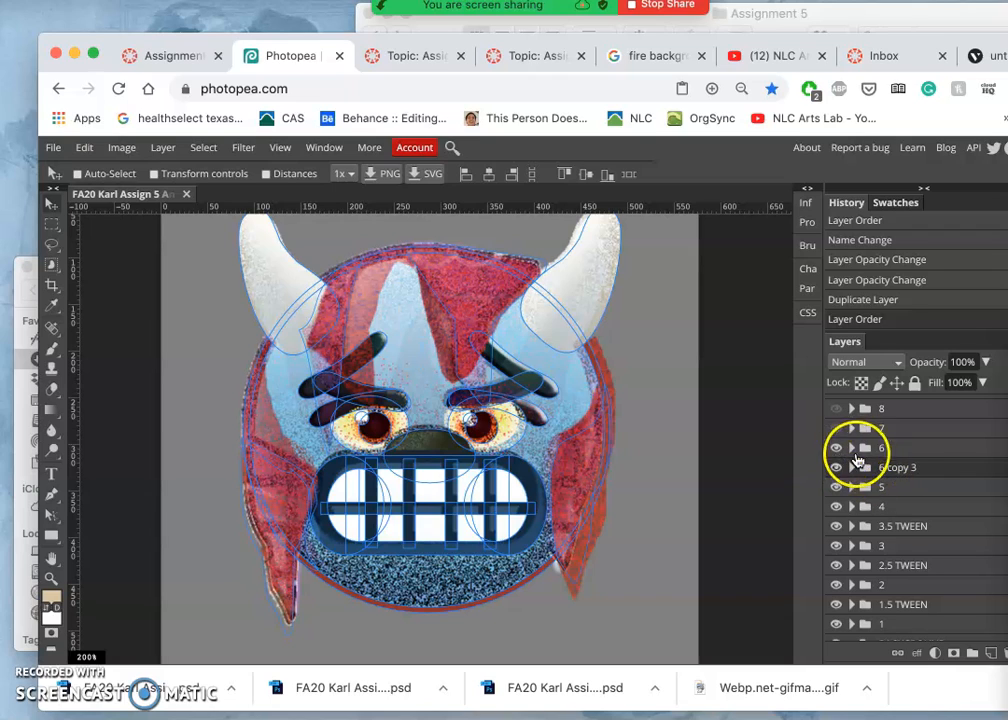
Step: Reduce the opacity of the duplicated group 6 to 54% and hide the original group 6
{"action": "left_click", "coordinate": [985, 362]}
{"action": "left_click", "coordinate": [955, 387]}
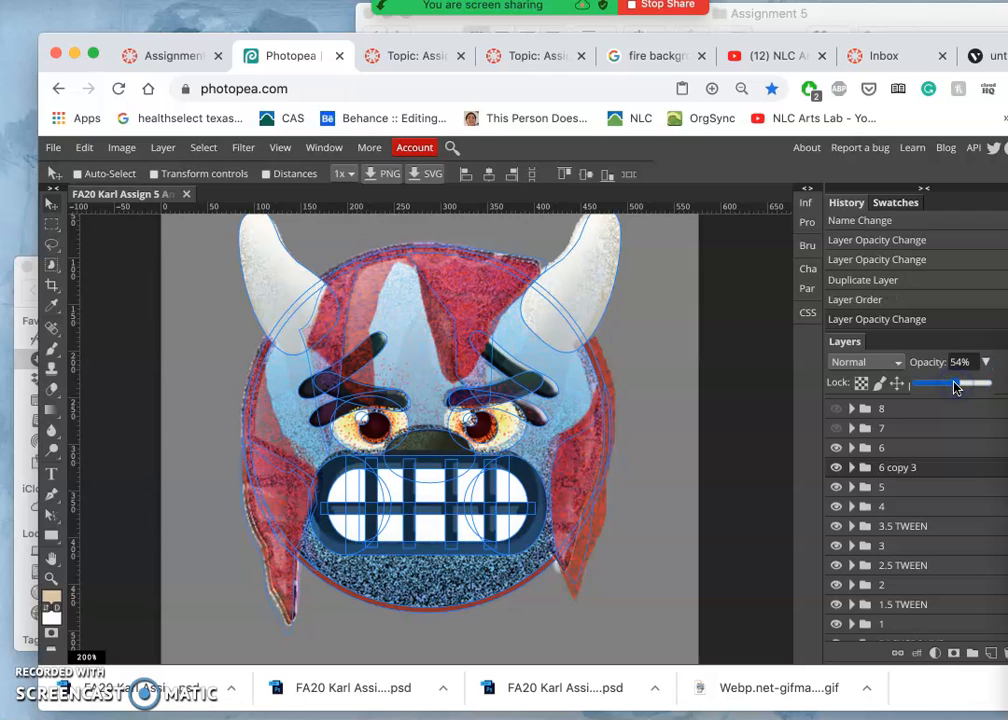
{"action": "left_click", "coordinate": [837, 447]}
Step: Rename the duplicated group 6 to "5.5 TWEEN"
{"action": "double_click", "coordinate": [895, 468]}
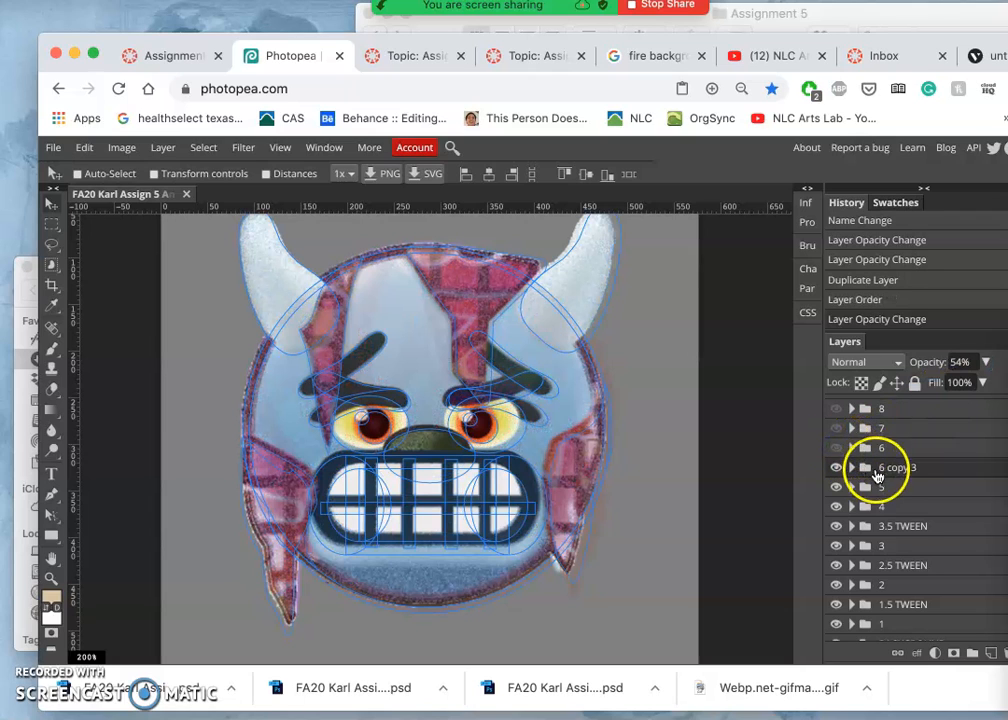
{"action": "left_click", "coordinate": [920, 468]}
{"action": "left_click_drag", "start_coordinate": [927, 468], "coordinate": [883, 468]}
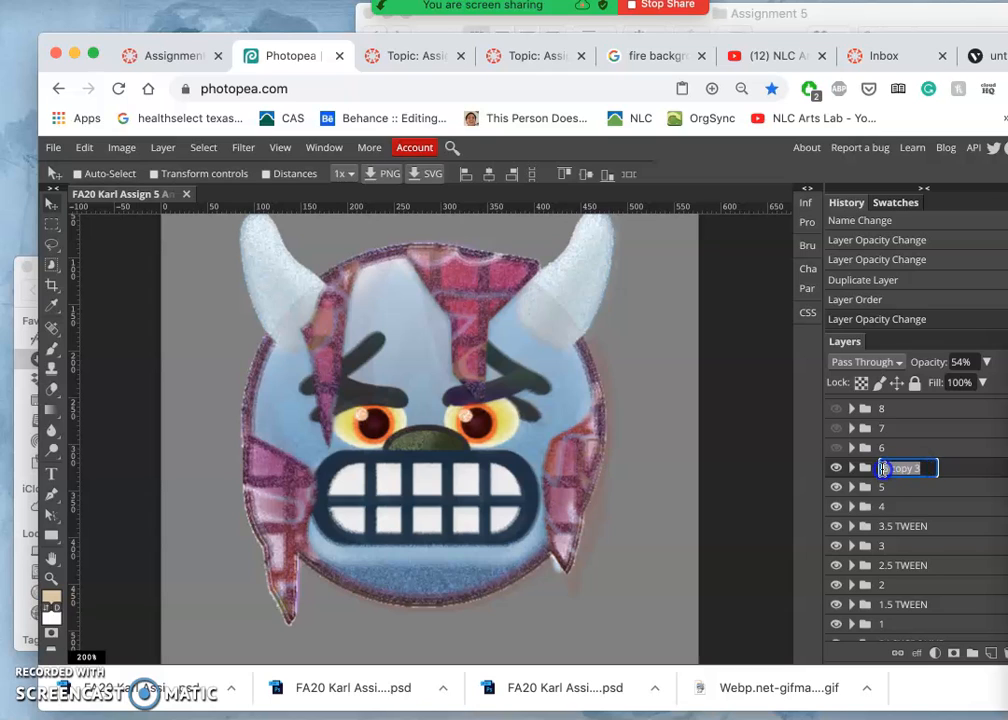
{"action": "type", "text": "5.5 TWEEN"}
{"action": "left_click", "coordinate": [934, 462]}
Step: Toggle the visibility of groups 5, 5.5 TWEEN and 6 to check the transition between the frames
{"action": "left_click", "coordinate": [838, 461]}
{"action": "left_click", "coordinate": [838, 450]}
{"action": "left_click", "coordinate": [836, 490]}
{"action": "left_click", "coordinate": [836, 450]}
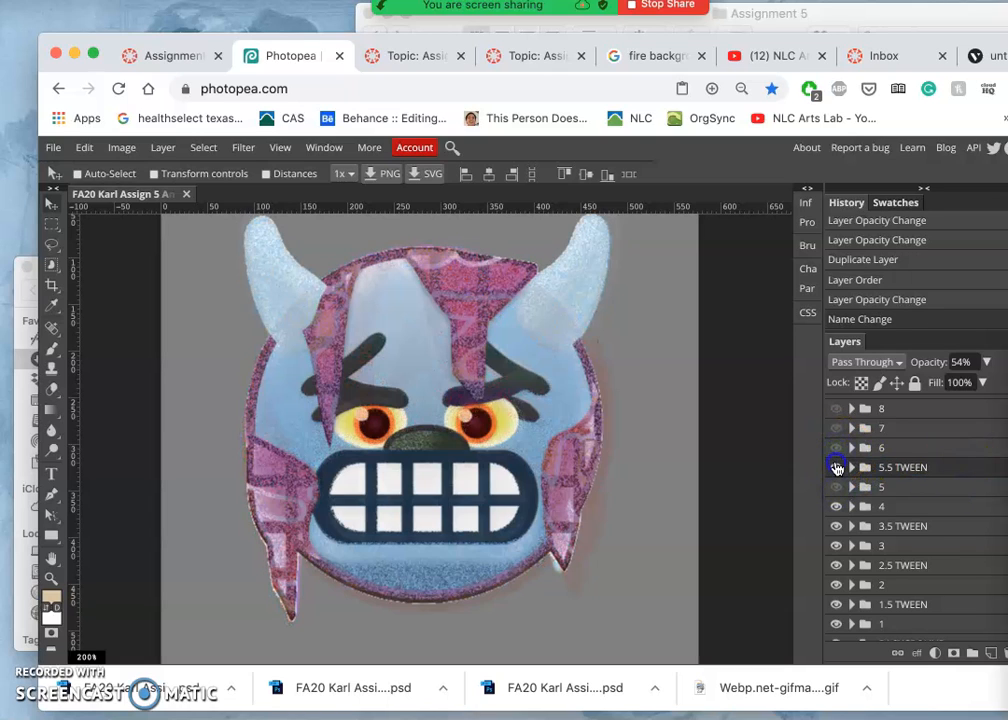
{"action": "left_click", "coordinate": [837, 467]}
{"action": "left_click", "coordinate": [836, 487]}
{"action": "left_click", "coordinate": [837, 469]}
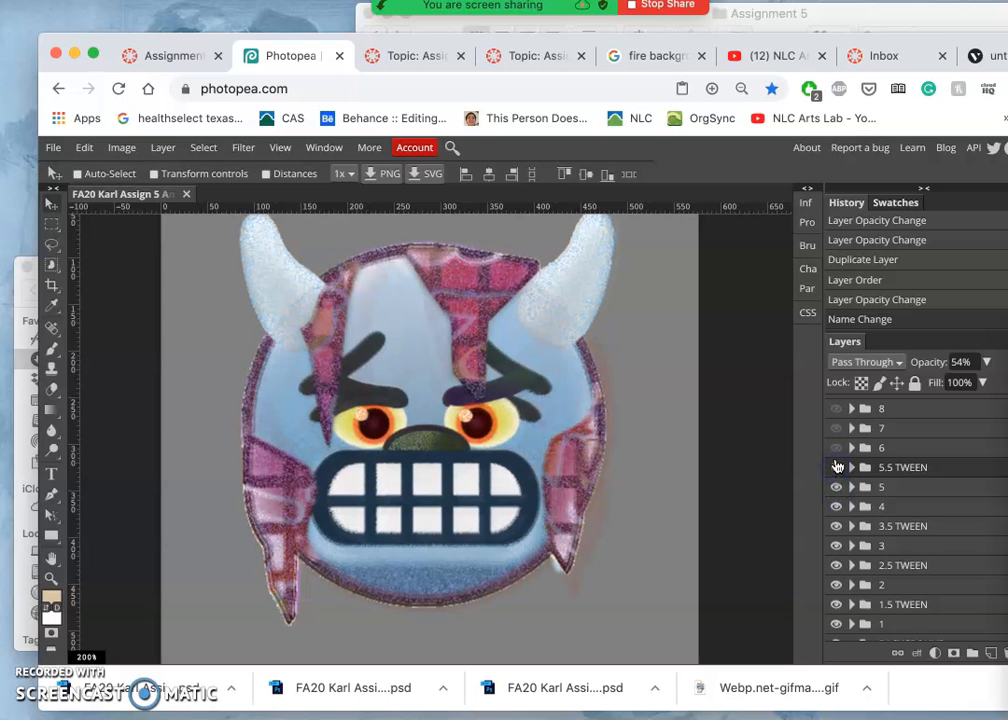
{"action": "left_click", "coordinate": [836, 449]}
{"action": "left_click", "coordinate": [836, 449]}
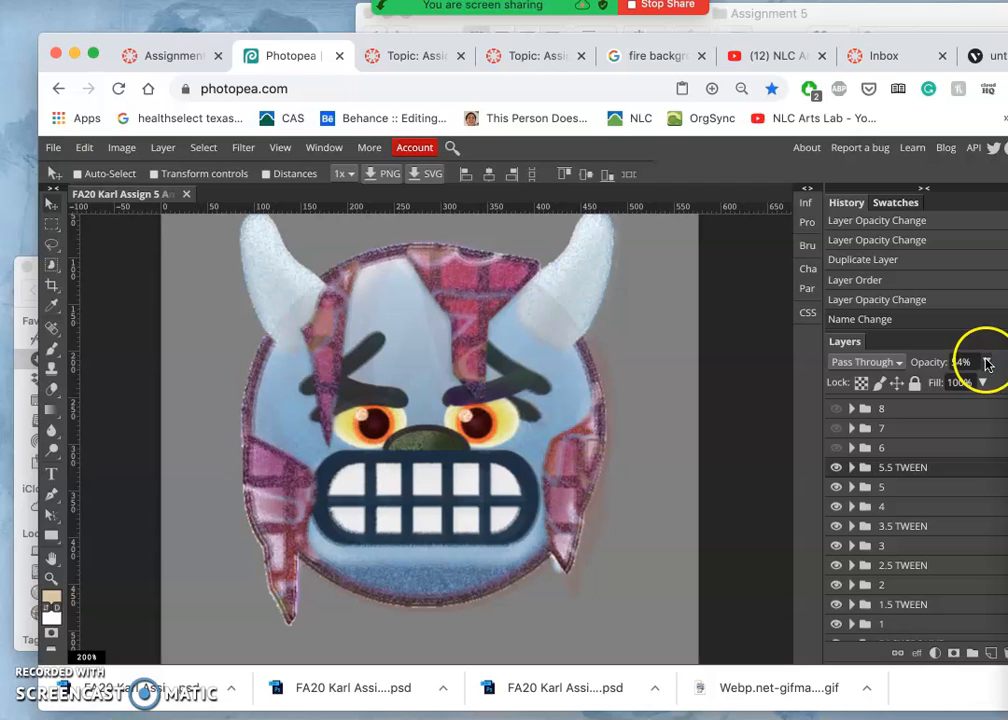
Step: Set the 5.5 TWEEN group's opacity to 80% and toggle groups 5, 5.5 TWEEN and 6 to check the blend
{"action": "left_click", "coordinate": [986, 362]}
{"action": "left_click_drag", "start_coordinate": [961, 384], "coordinate": [972, 384]}
{"action": "left_click", "coordinate": [837, 468]}
{"action": "left_click", "coordinate": [836, 495]}
{"action": "left_click", "coordinate": [836, 495]}
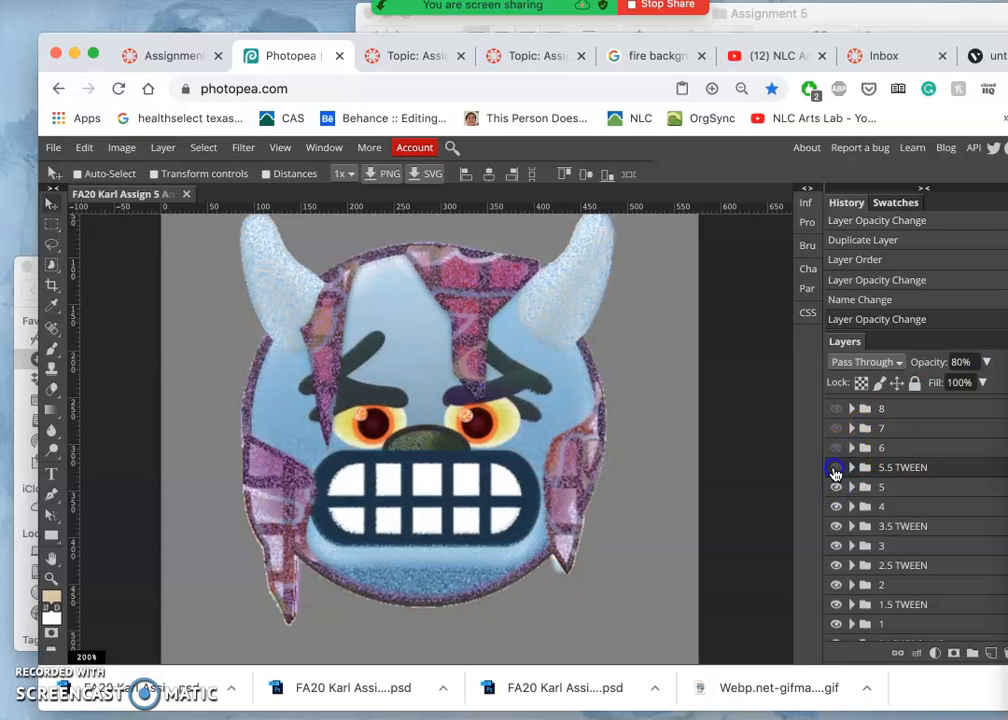
{"action": "left_click", "coordinate": [836, 469]}
{"action": "left_click", "coordinate": [836, 457]}
{"action": "left_click", "coordinate": [836, 457]}
{"action": "left_click", "coordinate": [836, 452]}
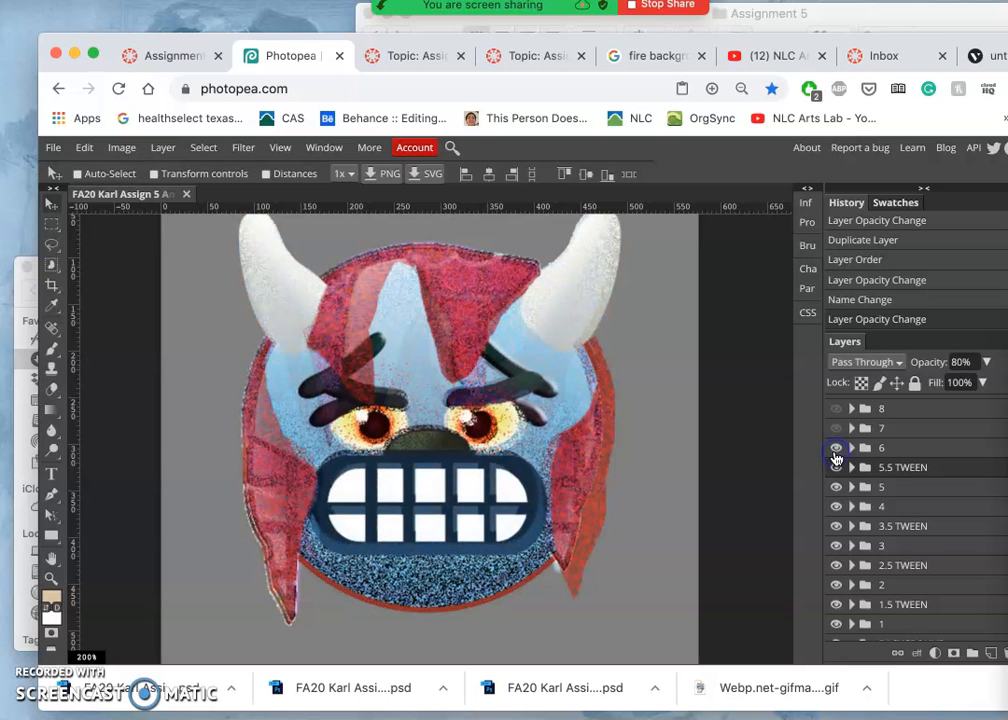
{"action": "left_click", "coordinate": [884, 467]}
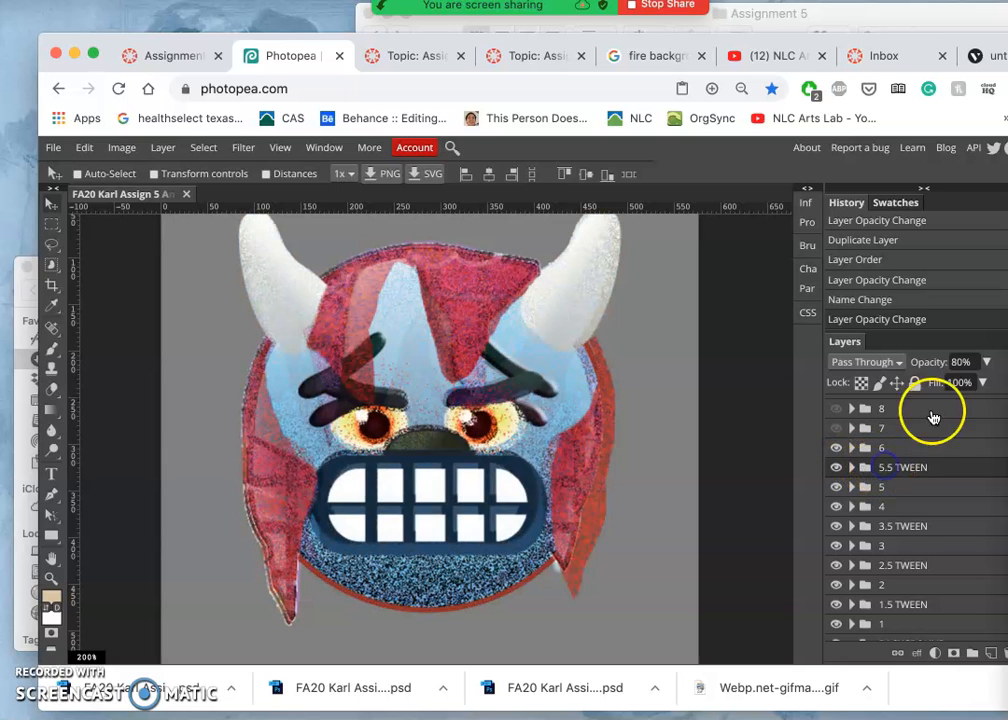
Step: Compare the 80% in-between with frame 6 by toggling both groups, leaving both shown
{"action": "left_click", "coordinate": [836, 468]}
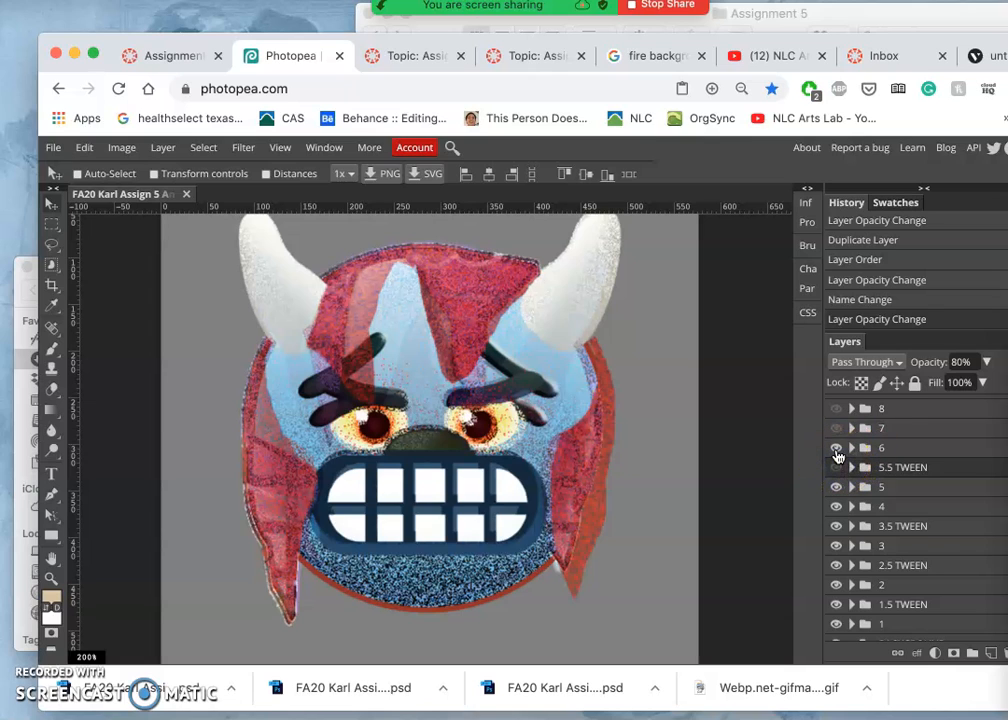
{"action": "left_click", "coordinate": [836, 456]}
{"action": "left_click", "coordinate": [837, 467]}
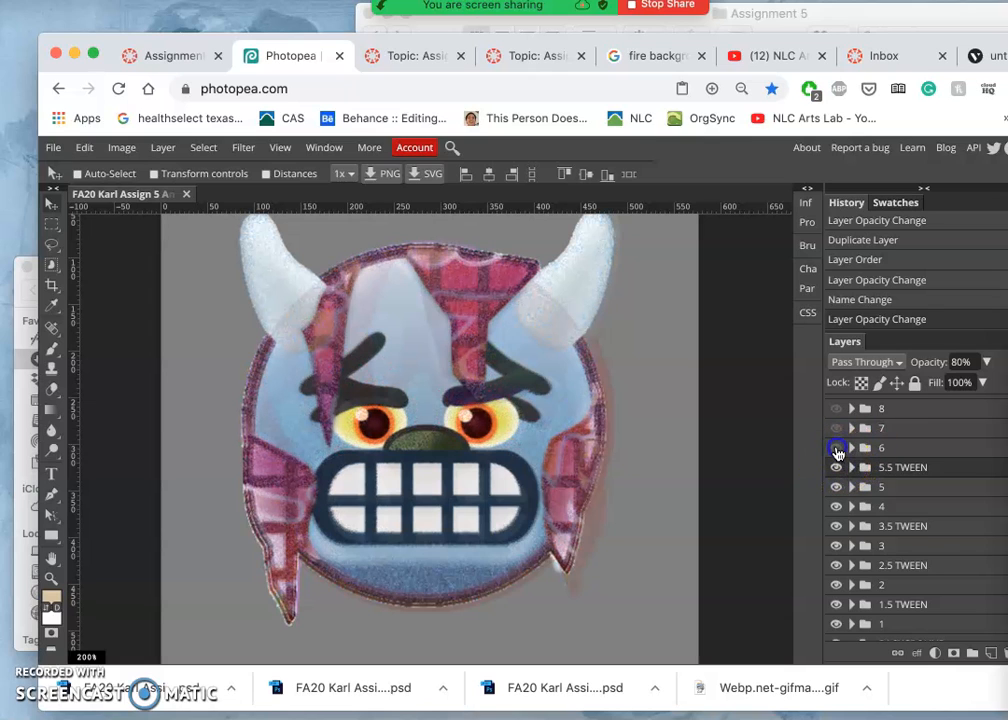
{"action": "left_click", "coordinate": [837, 453]}
{"action": "left_click", "coordinate": [836, 456]}
{"action": "left_click", "coordinate": [836, 449]}
{"action": "left_click", "coordinate": [836, 456]}
{"action": "left_click", "coordinate": [836, 456]}
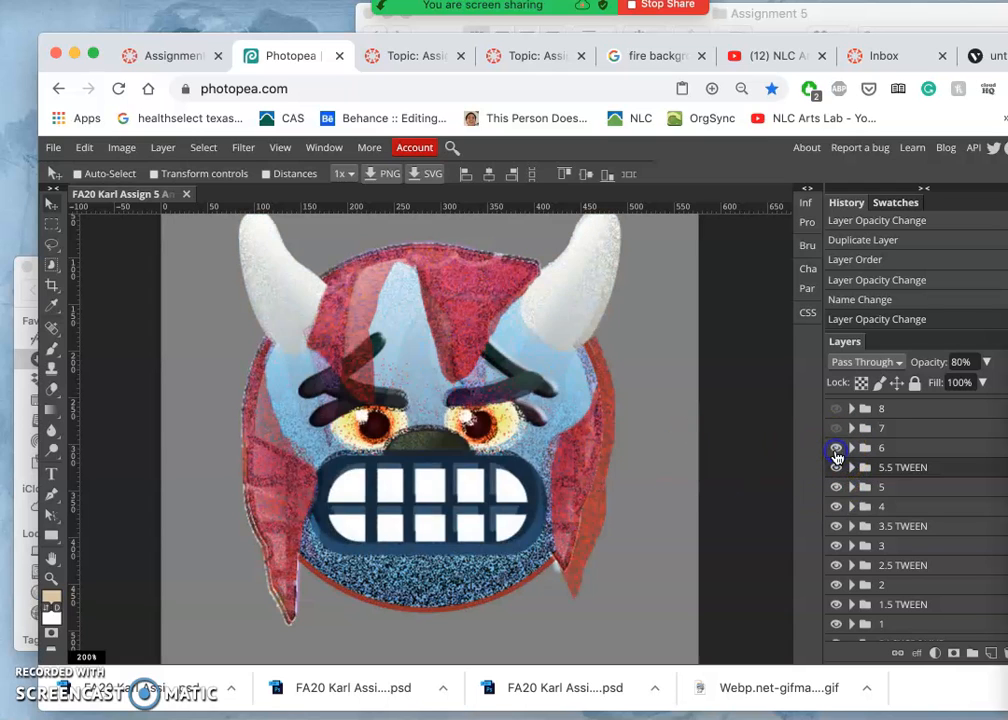
Step: Duplicate the 5.5 TWEEN group and rename the original to "5.33 TWEEN"
{"action": "left_click", "coordinate": [893, 466]}
{"action": "key", "text": "super+j"}
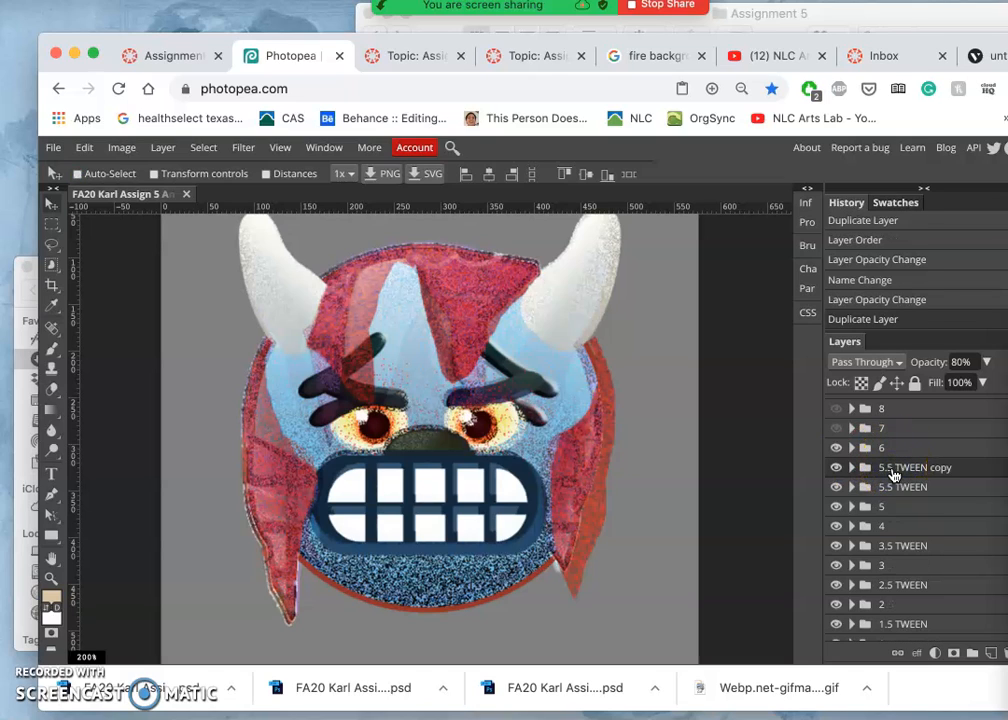
{"action": "left_click", "coordinate": [889, 469]}
{"action": "double_click", "coordinate": [890, 488]}
{"action": "left_click", "coordinate": [897, 488]}
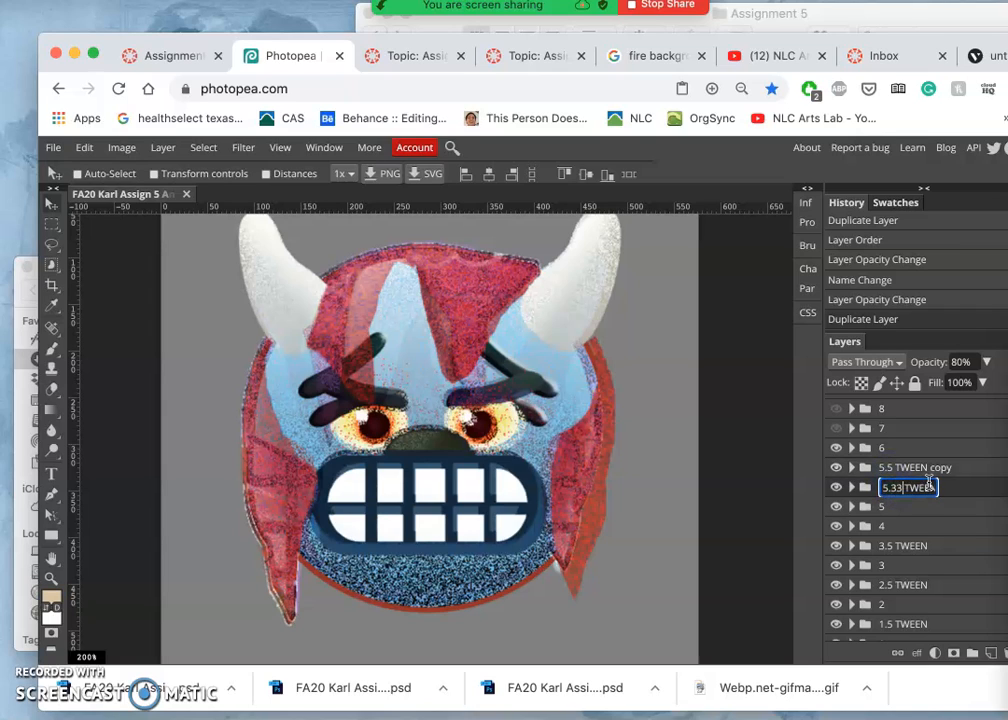
Step: Rename the duplicated tween group to "5.66 TWEEN copy"
{"action": "left_click", "coordinate": [890, 469]}
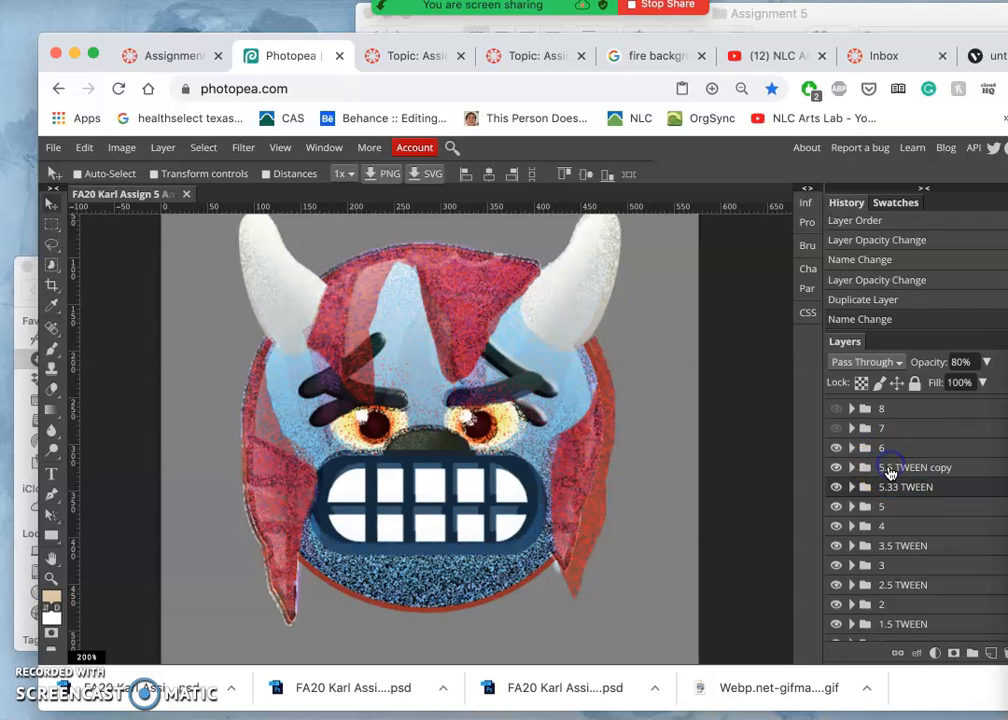
{"action": "left_click", "coordinate": [889, 474]}
{"action": "double_click", "coordinate": [889, 474]}
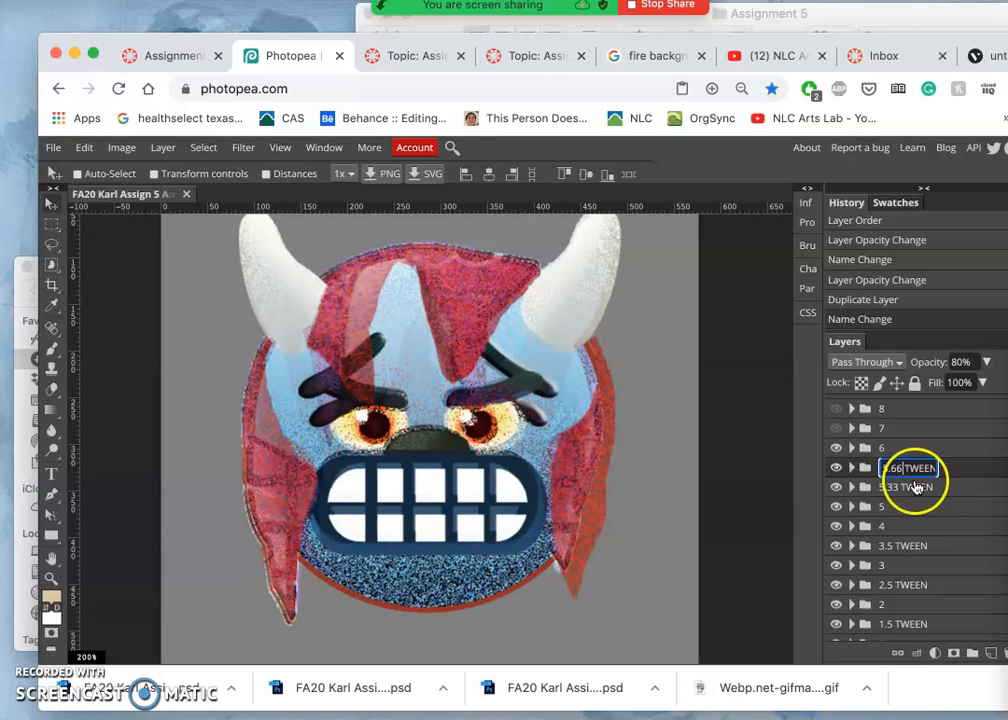
{"action": "left_click", "coordinate": [949, 483]}
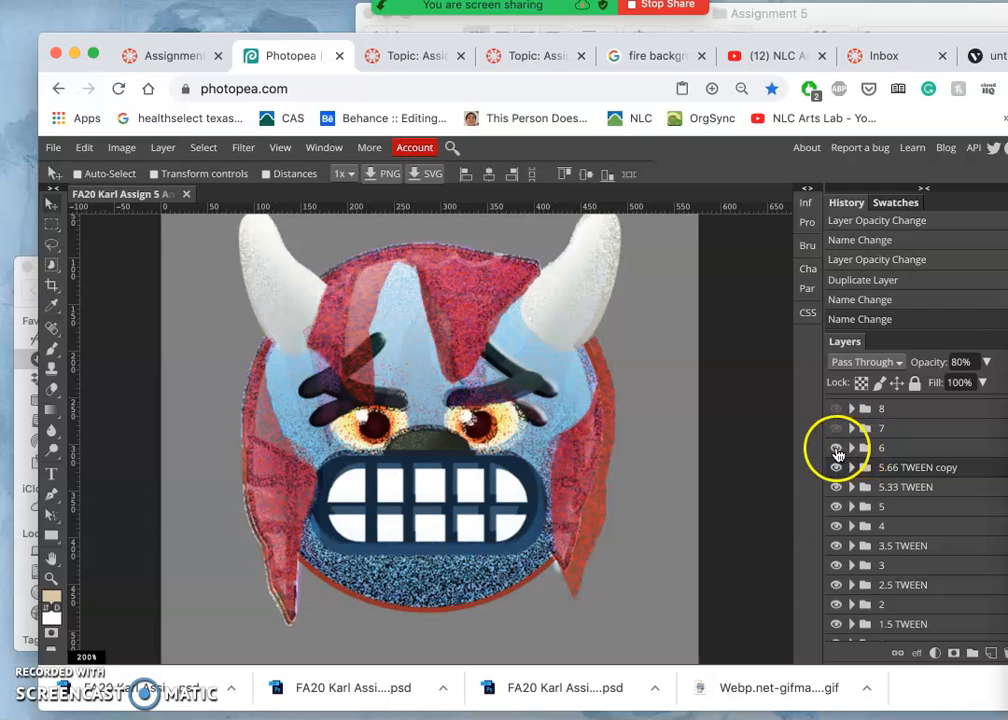
Step: Set the 5.66 TWEEN copy group's opacity to 90%, compare it with frame 6, and leave group 6 hidden
{"action": "left_click", "coordinate": [837, 449]}
{"action": "left_click", "coordinate": [837, 449]}
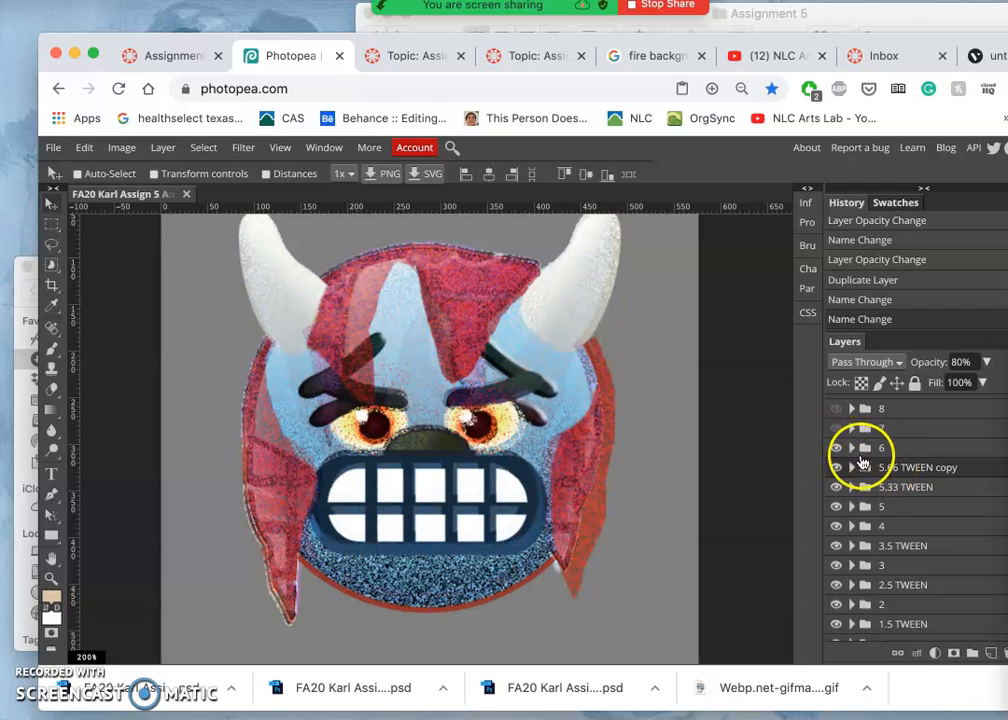
{"action": "left_click", "coordinate": [837, 449]}
{"action": "left_click", "coordinate": [986, 362]}
{"action": "left_click_drag", "start_coordinate": [968, 388], "coordinate": [976, 388]}
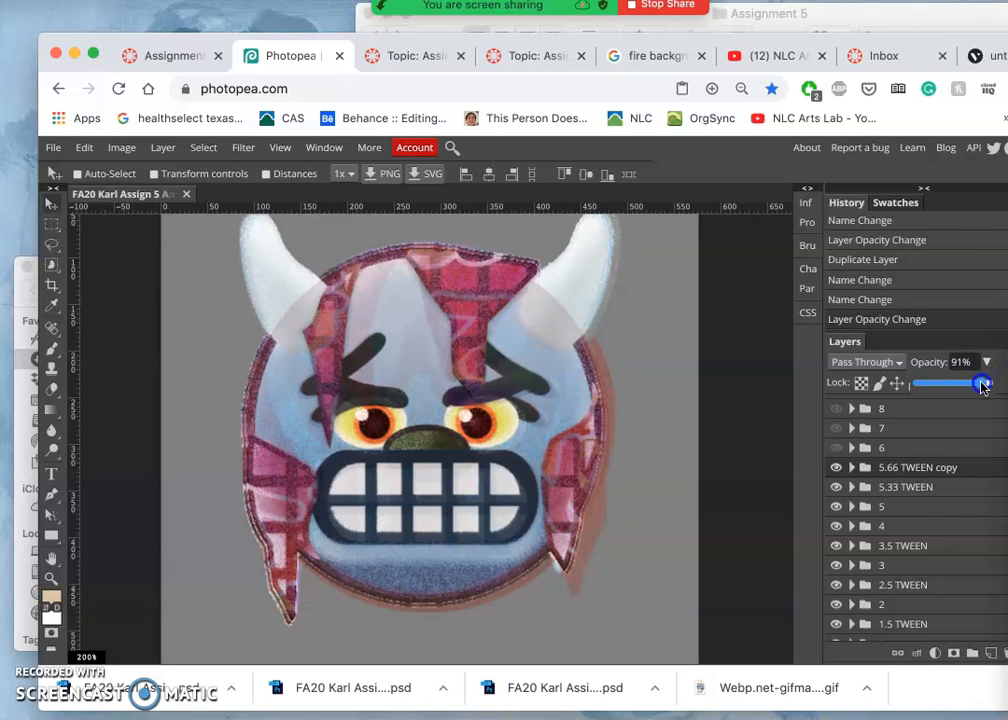
{"action": "left_click", "coordinate": [840, 452]}
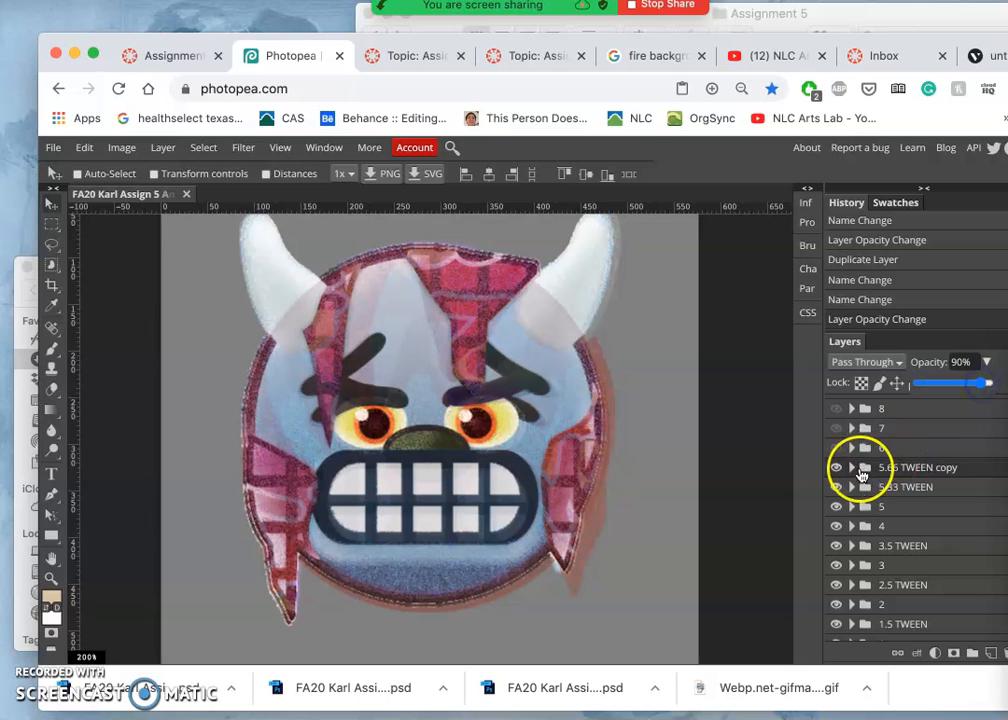
{"action": "left_click", "coordinate": [838, 449]}
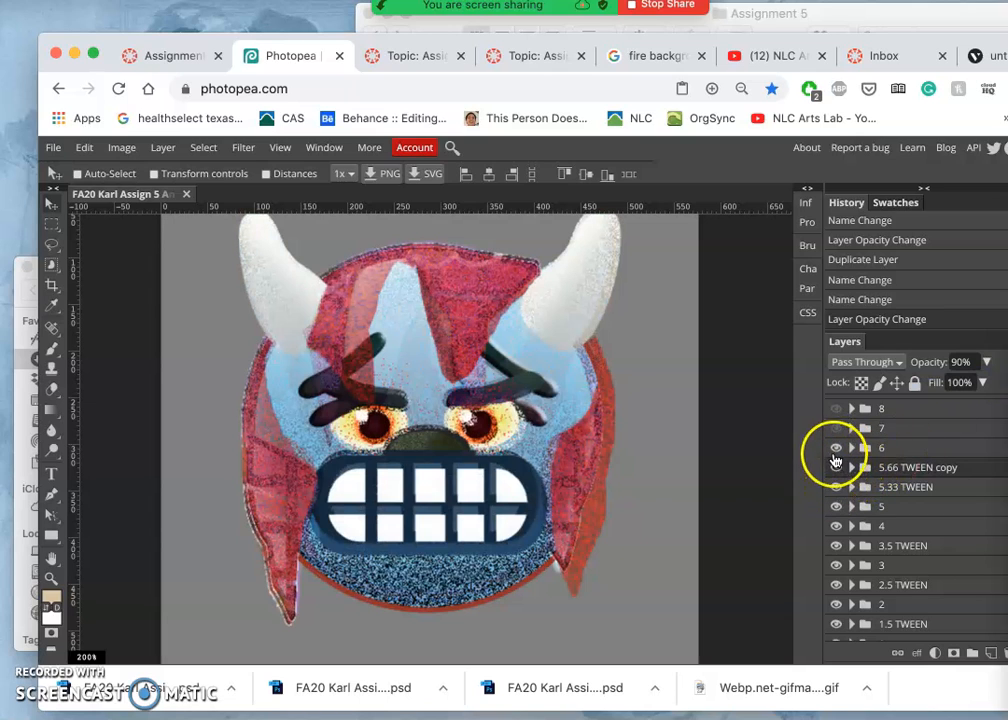
{"action": "left_click", "coordinate": [836, 448]}
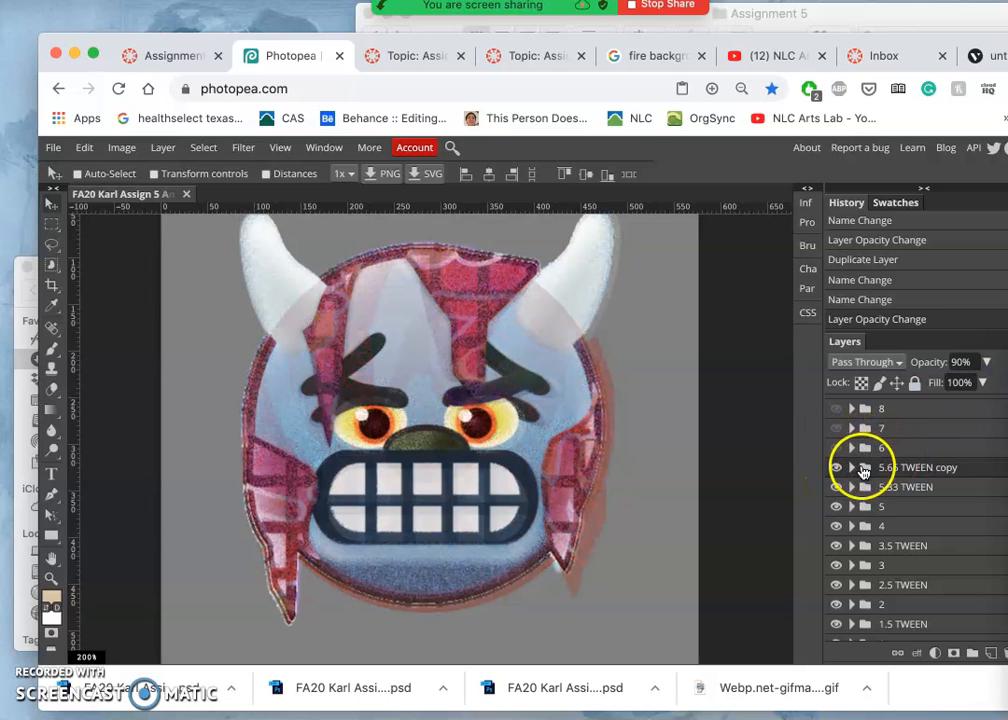
Step: Merge all layers inside the 5.66 TWEEN copy group, from the topmost Layer 10 down to Layer 6, into one layer
{"action": "left_click", "coordinate": [850, 468]}
{"action": "left_click", "coordinate": [898, 498]}
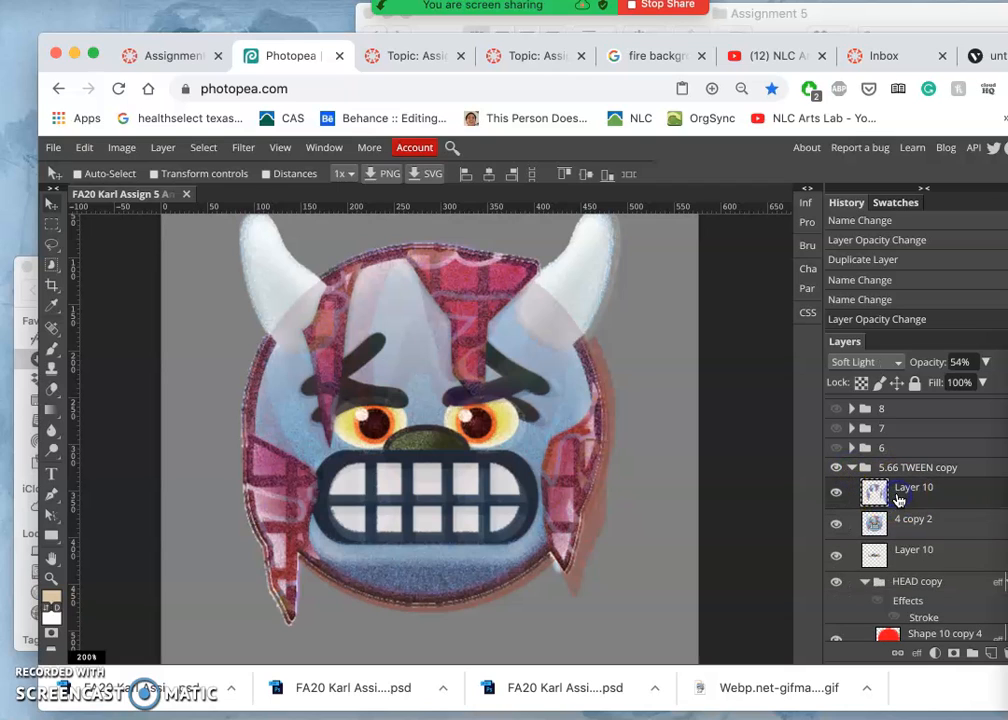
{"action": "left_click", "coordinate": [899, 492]}
{"action": "scroll", "coordinate": [899, 492], "scroll_direction": "down", "scroll_amount": 5}
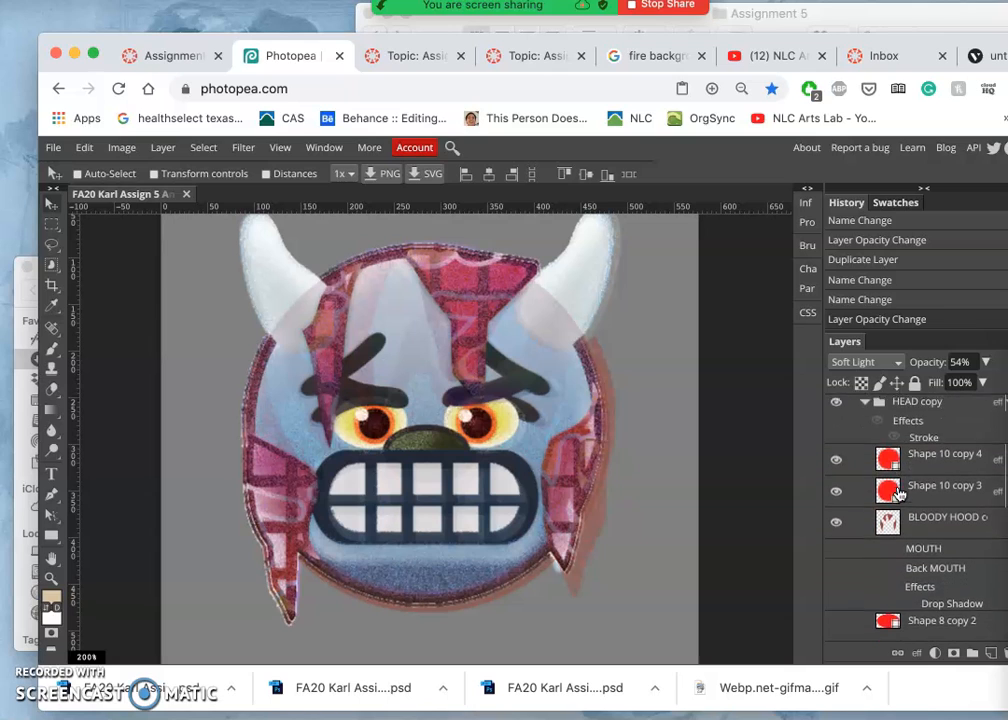
{"action": "scroll", "coordinate": [899, 494], "scroll_direction": "down", "scroll_amount": 5}
{"action": "scroll", "coordinate": [899, 494], "scroll_direction": "up", "scroll_amount": 4}
{"action": "scroll", "coordinate": [899, 493], "scroll_direction": "down", "scroll_amount": 1}
{"action": "scroll", "coordinate": [899, 492], "scroll_direction": "down", "scroll_amount": 10}
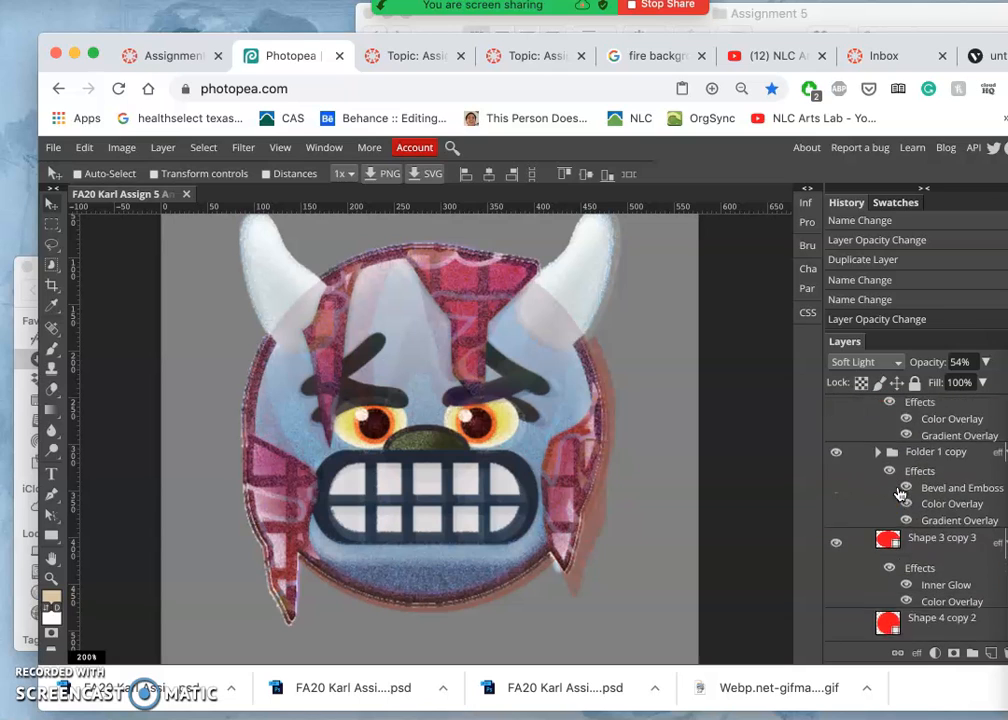
{"action": "scroll", "coordinate": [899, 492], "scroll_direction": "down", "scroll_amount": 10}
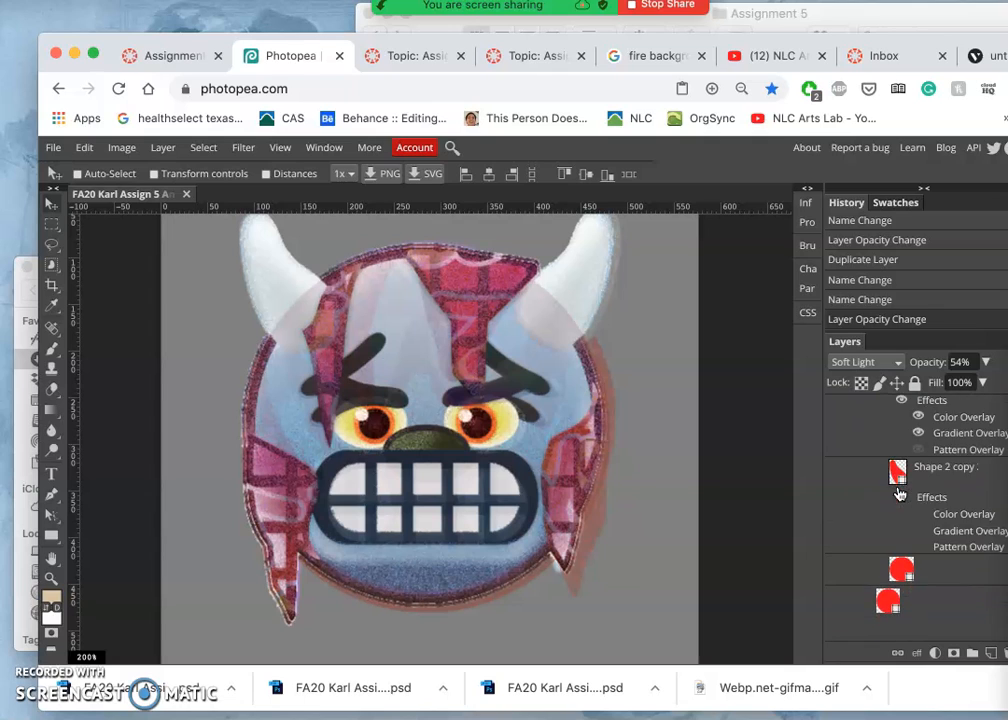
{"action": "scroll", "coordinate": [899, 492], "scroll_direction": "down", "scroll_amount": 4}
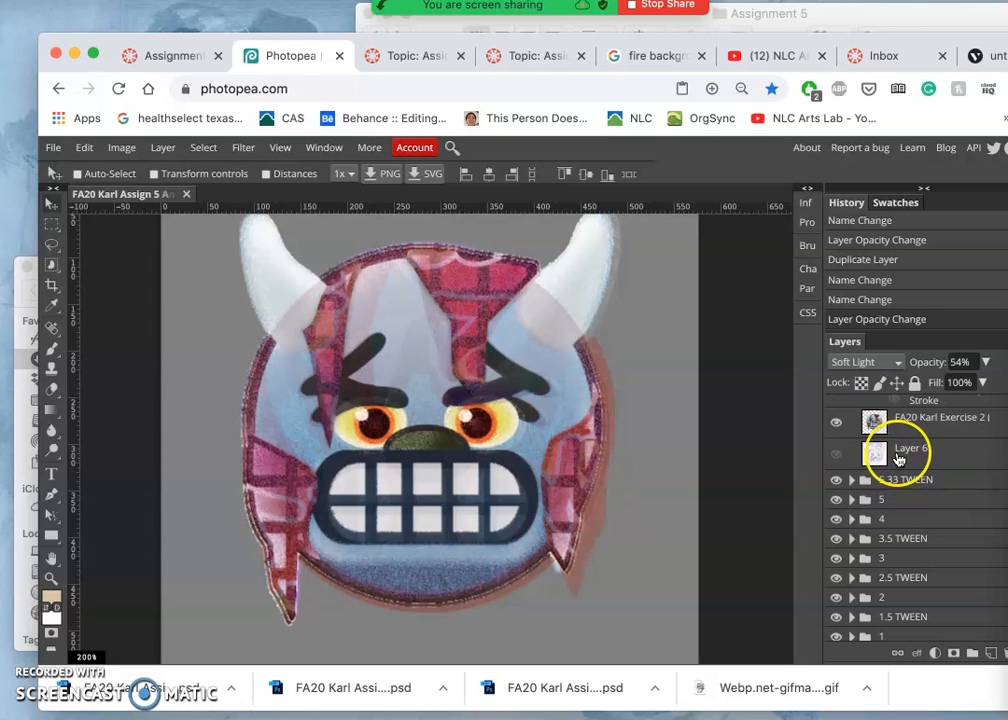
{"action": "left_click", "coordinate": [898, 458], "text": "shift"}
{"action": "scroll", "coordinate": [898, 458], "scroll_direction": "up", "scroll_amount": 10}
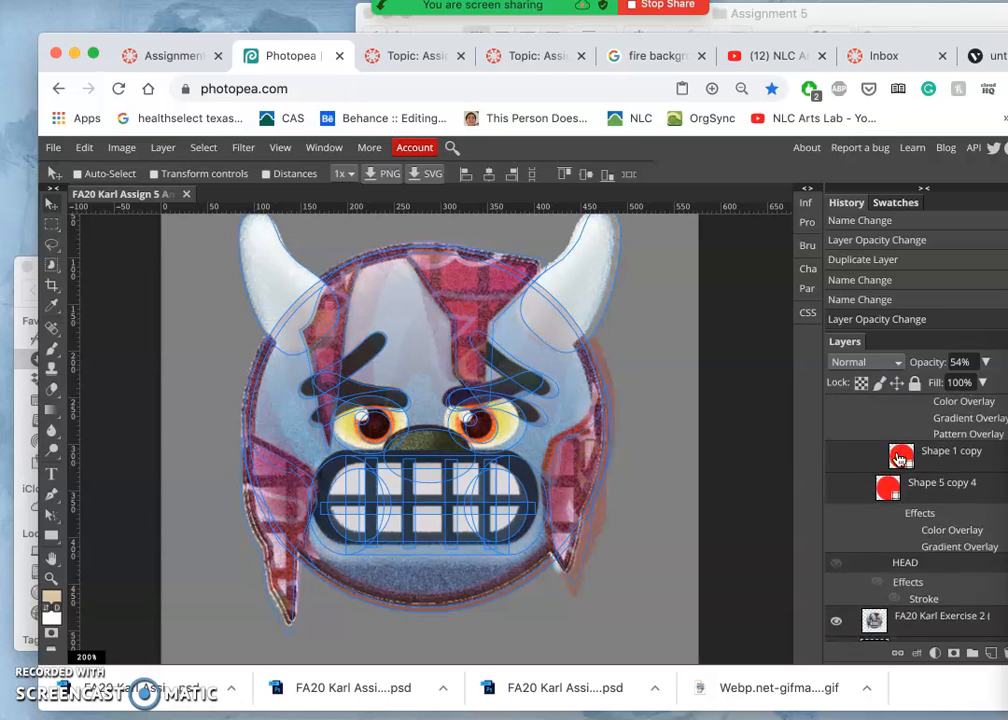
{"action": "left_click", "coordinate": [162, 148]}
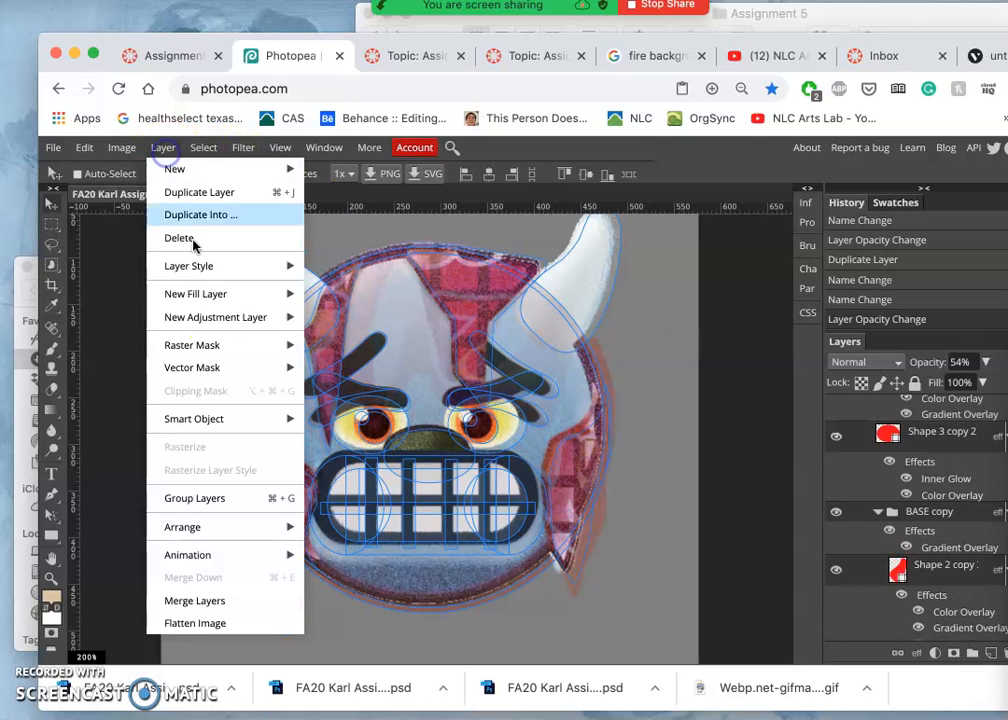
{"action": "left_click", "coordinate": [205, 601]}
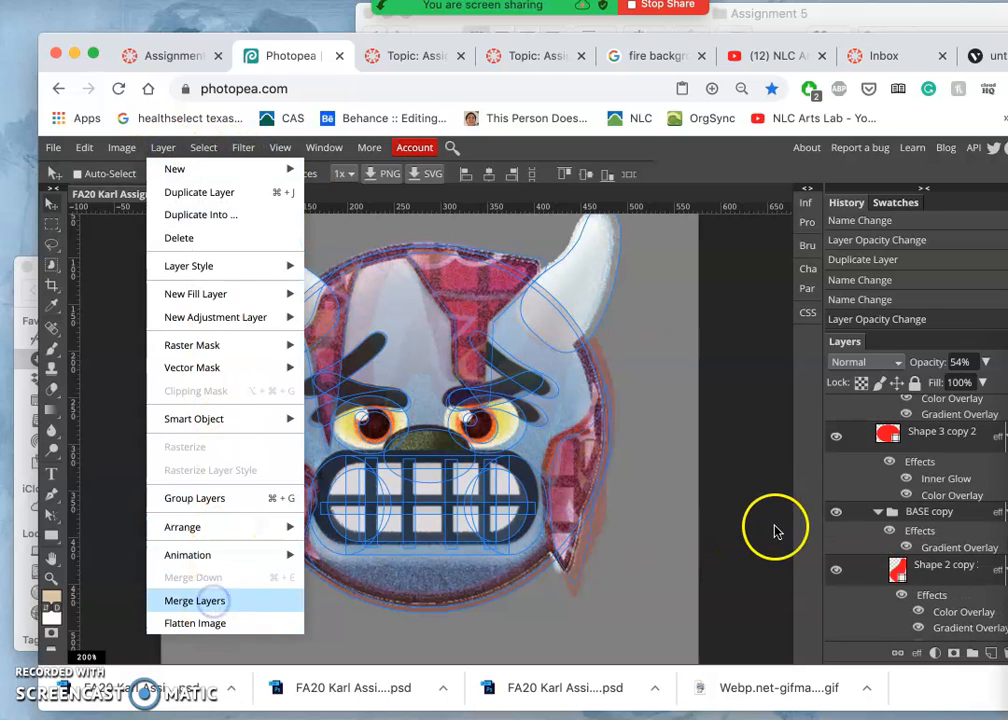
{"action": "scroll", "coordinate": [882, 490], "scroll_direction": "up", "scroll_amount": 5}
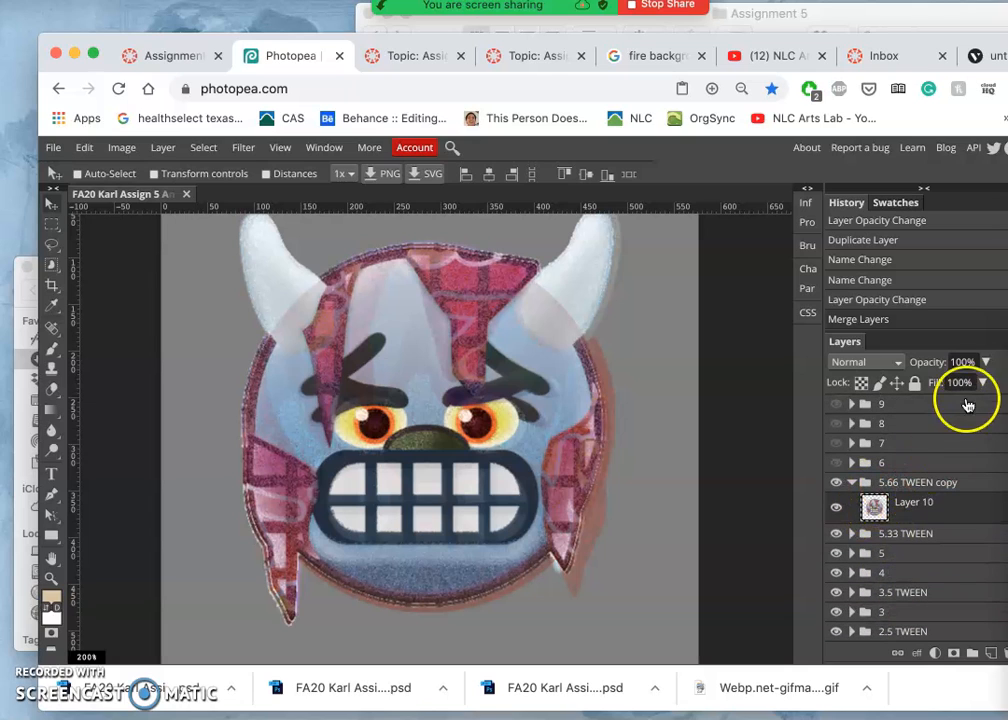
Step: Toggle the merged 5.66 TWEEN copy group and group 6 to check the transition between them
{"action": "left_click", "coordinate": [837, 483]}
{"action": "left_click", "coordinate": [837, 483]}
{"action": "left_click", "coordinate": [837, 465]}
{"action": "left_click", "coordinate": [837, 465]}
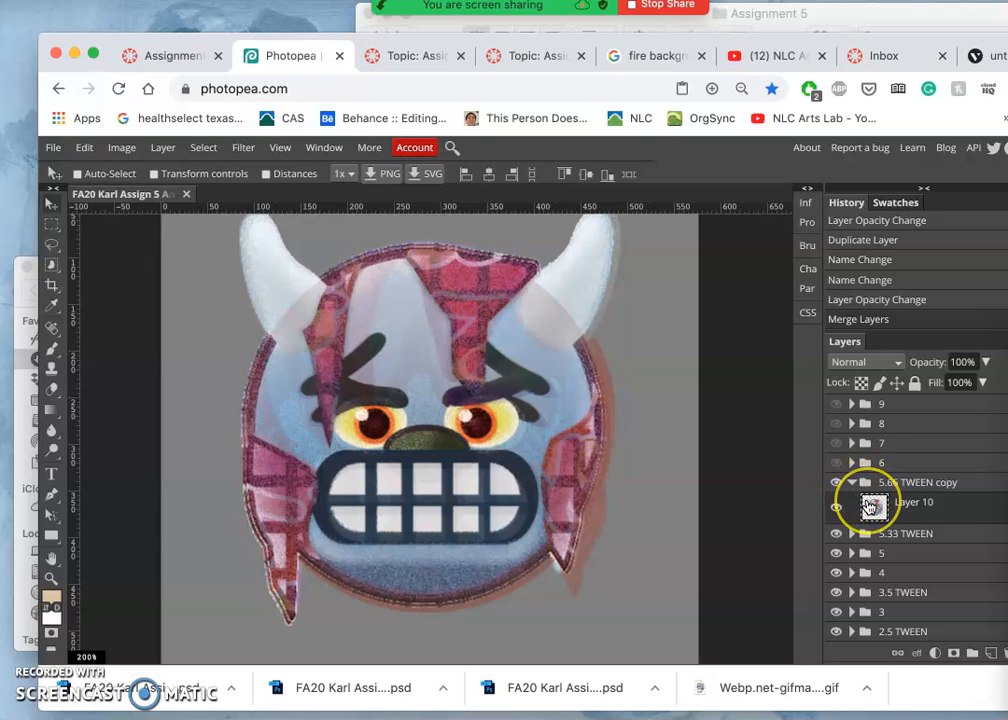
Step: Undo a trial duplicate of the merged Layer 10, and show and select frame group 6
{"action": "key", "text": "super+j"}
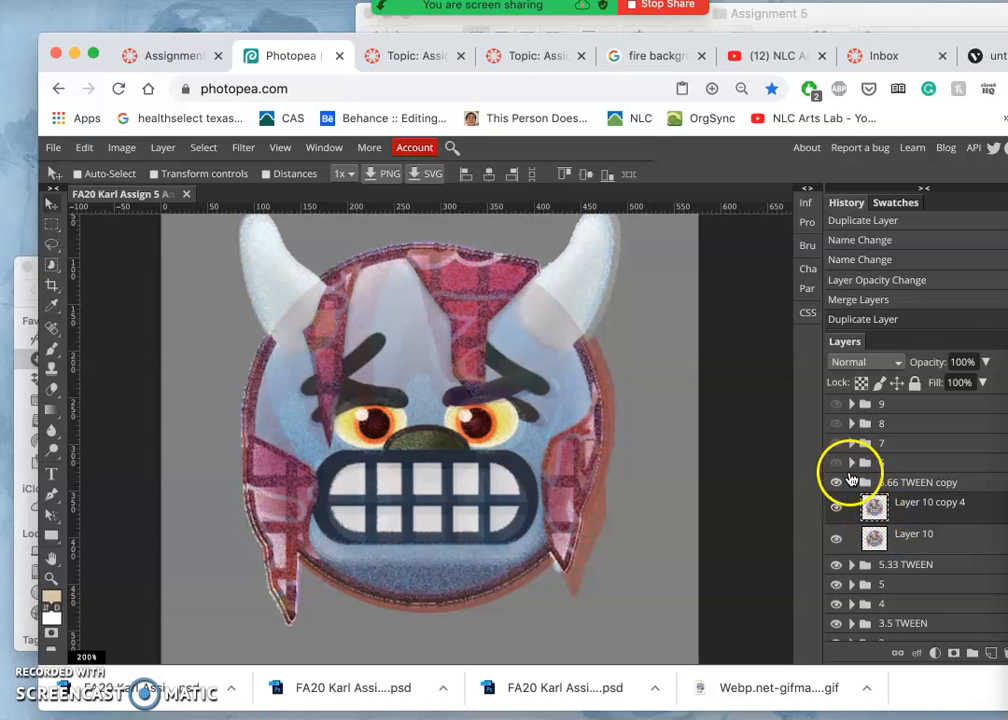
{"action": "key", "text": "super+z"}
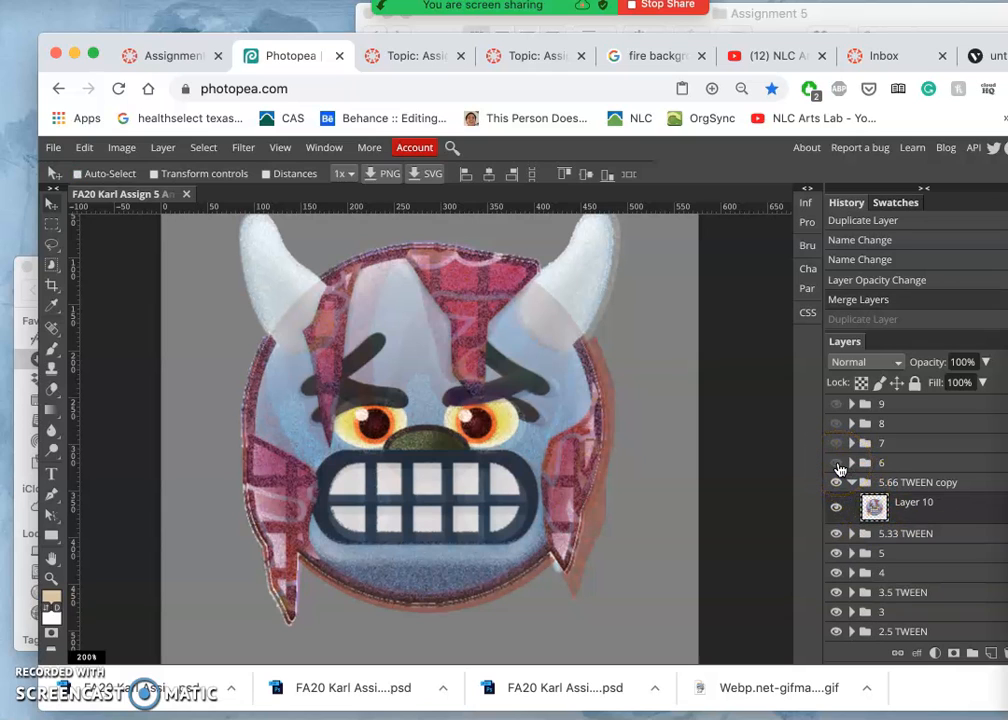
{"action": "left_click", "coordinate": [837, 464]}
{"action": "left_click", "coordinate": [861, 467]}
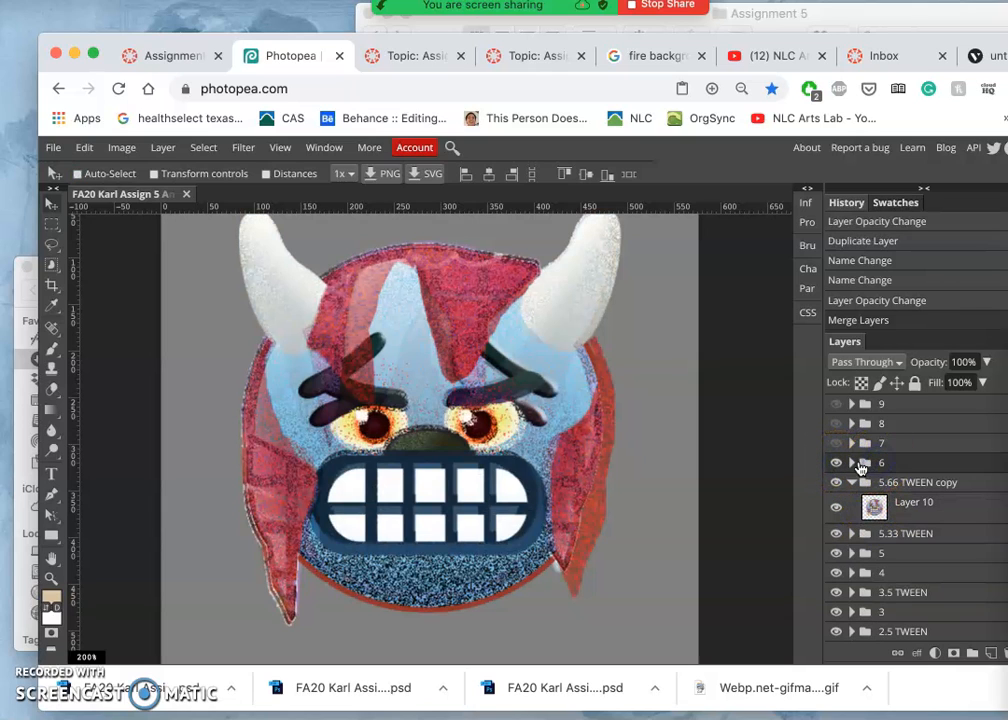
Step: Duplicate frame group 6 and merge the duplicated group into a single layer
{"action": "left_click", "coordinate": [852, 465]}
{"action": "left_click", "coordinate": [852, 464]}
{"action": "left_click", "coordinate": [870, 467]}
{"action": "key", "text": "super+j"}
{"action": "left_click", "coordinate": [885, 465]}
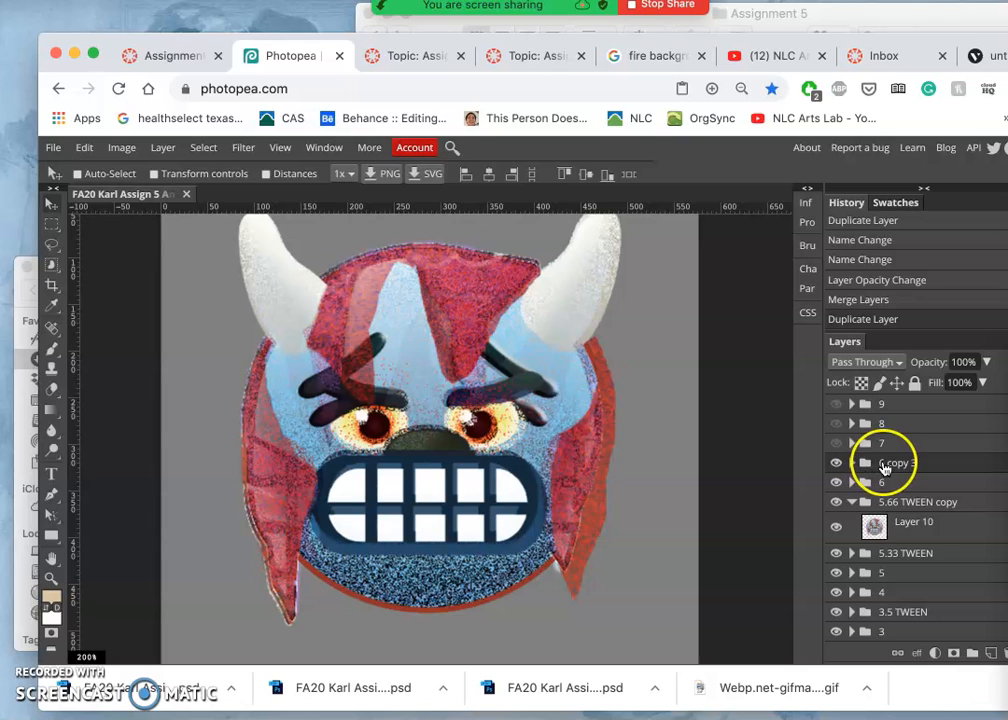
{"action": "right_click", "coordinate": [890, 470]}
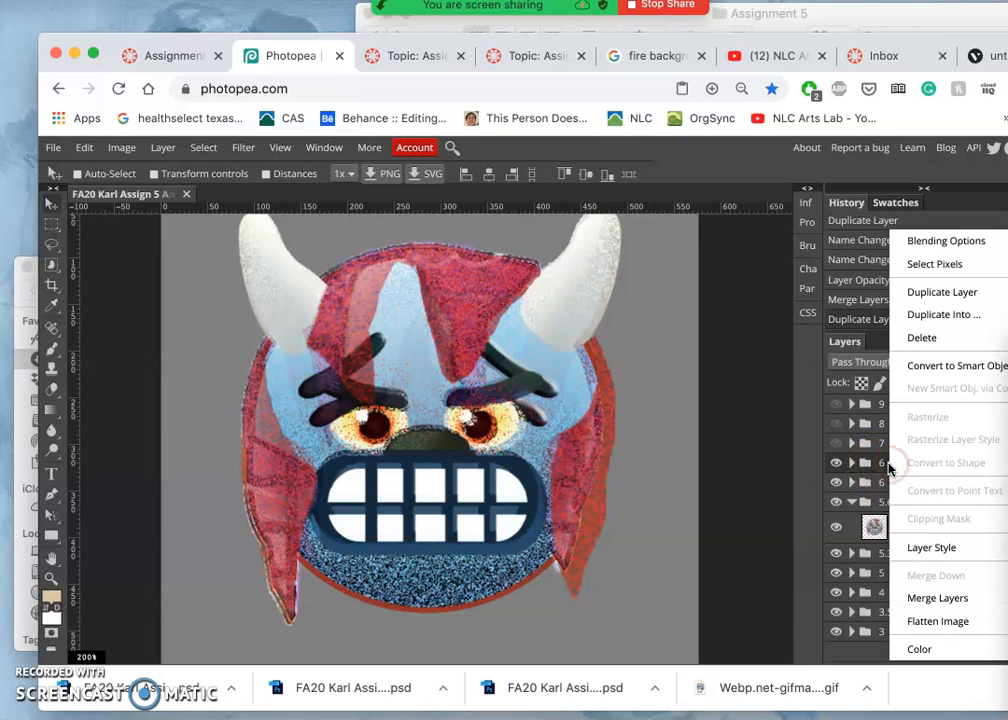
{"action": "left_click", "coordinate": [930, 600]}
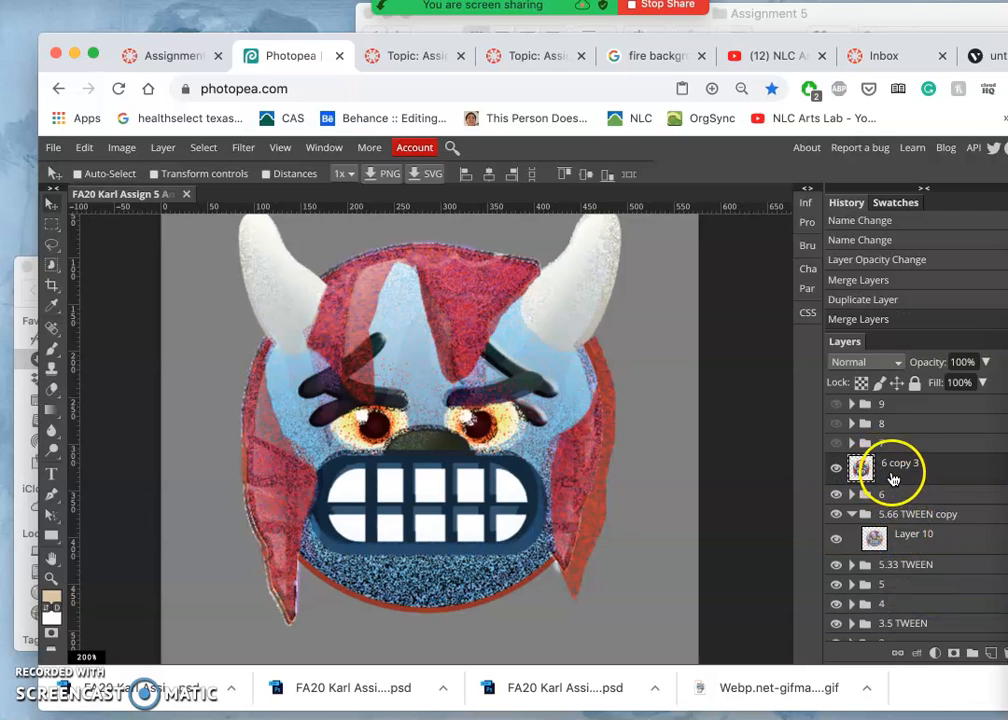
Step: Move the merged 6 copy 3 layer into the 5.66 TWEEN copy group above Layer 10, hide group 6, and set the layer's opacity to 71%
{"action": "left_click_drag", "start_coordinate": [893, 475], "coordinate": [889, 531]}
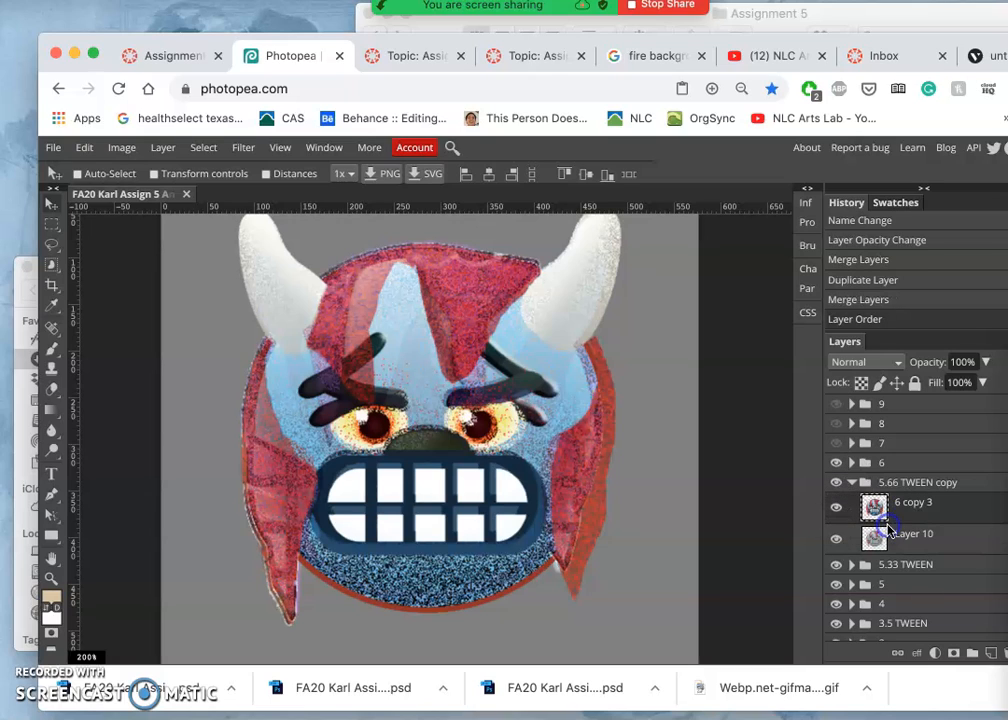
{"action": "left_click", "coordinate": [876, 513]}
{"action": "left_click", "coordinate": [985, 362]}
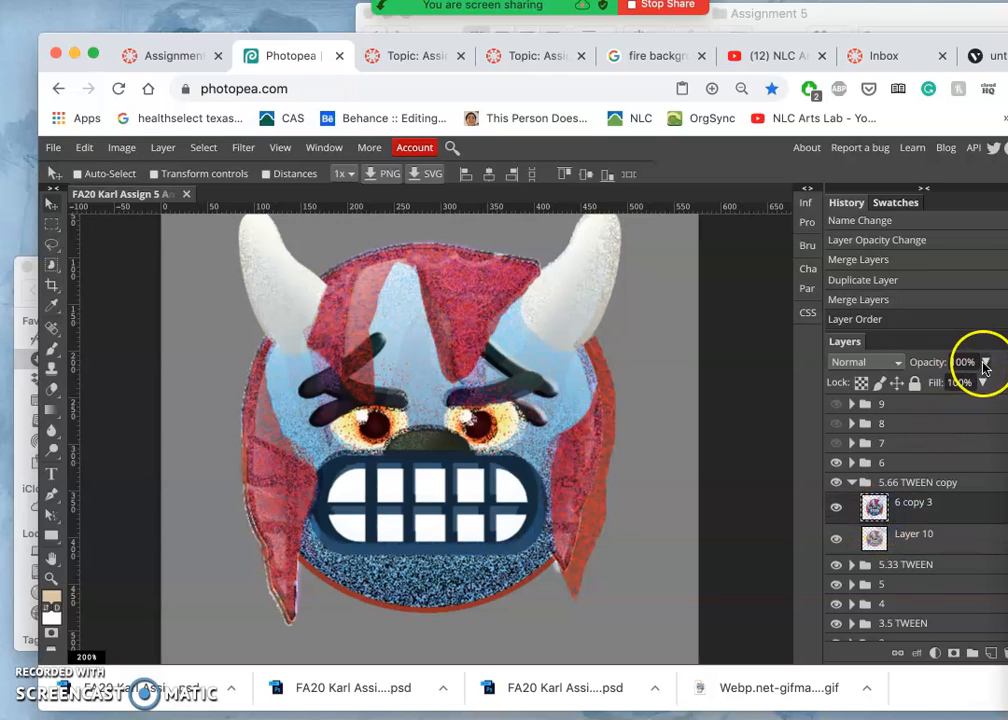
{"action": "left_click_drag", "start_coordinate": [985, 385], "coordinate": [952, 386]}
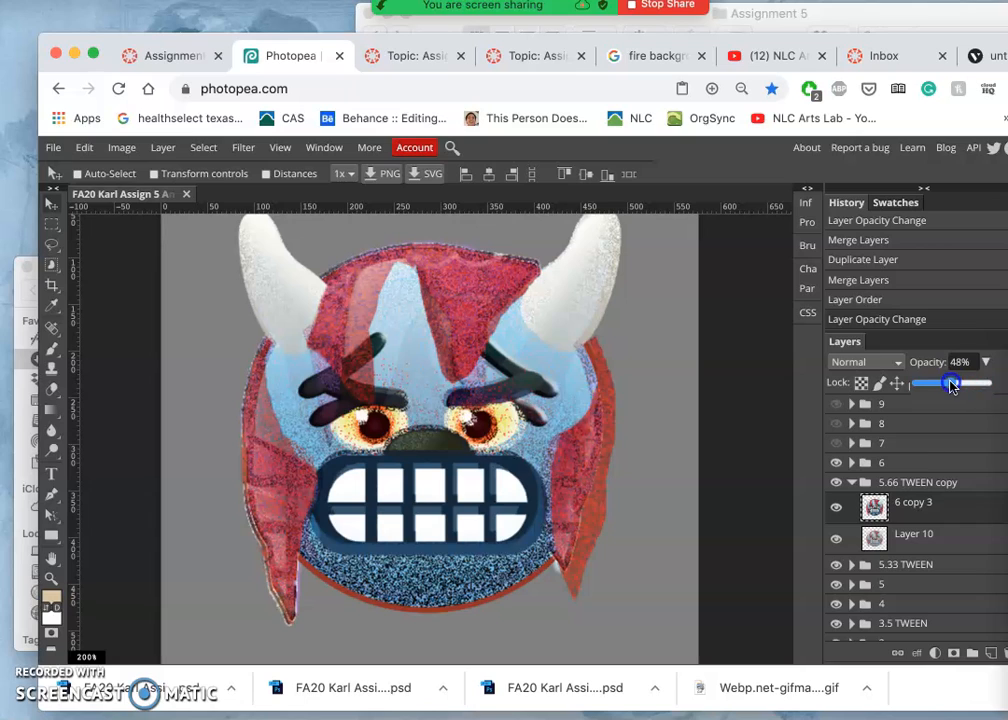
{"action": "left_click", "coordinate": [836, 463]}
{"action": "left_click", "coordinate": [984, 361]}
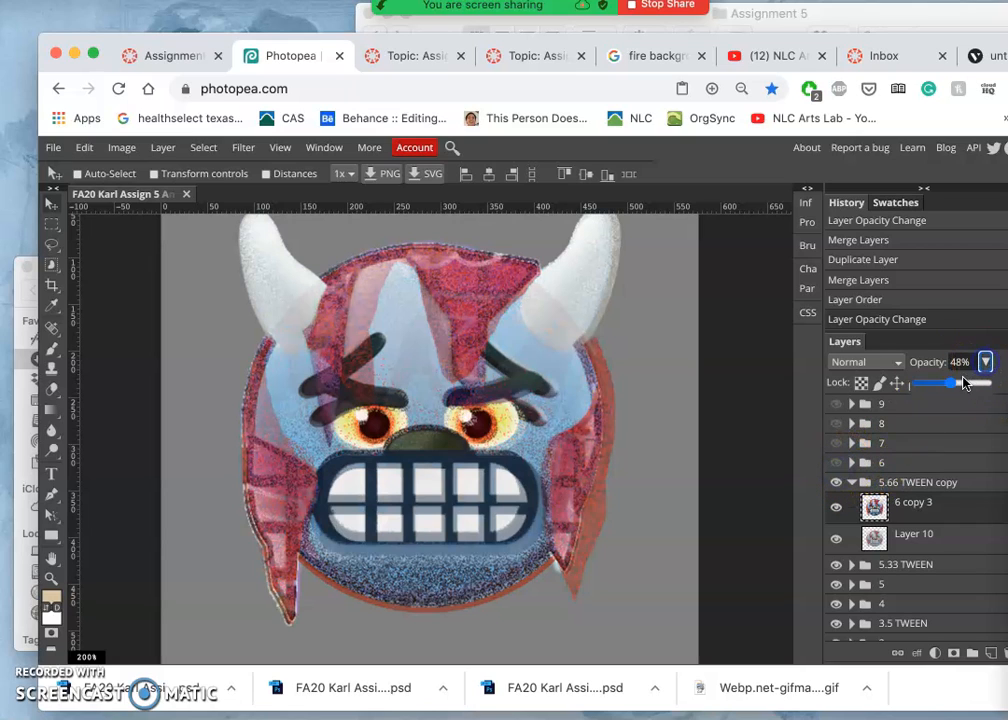
{"action": "left_click_drag", "start_coordinate": [955, 383], "coordinate": [970, 383]}
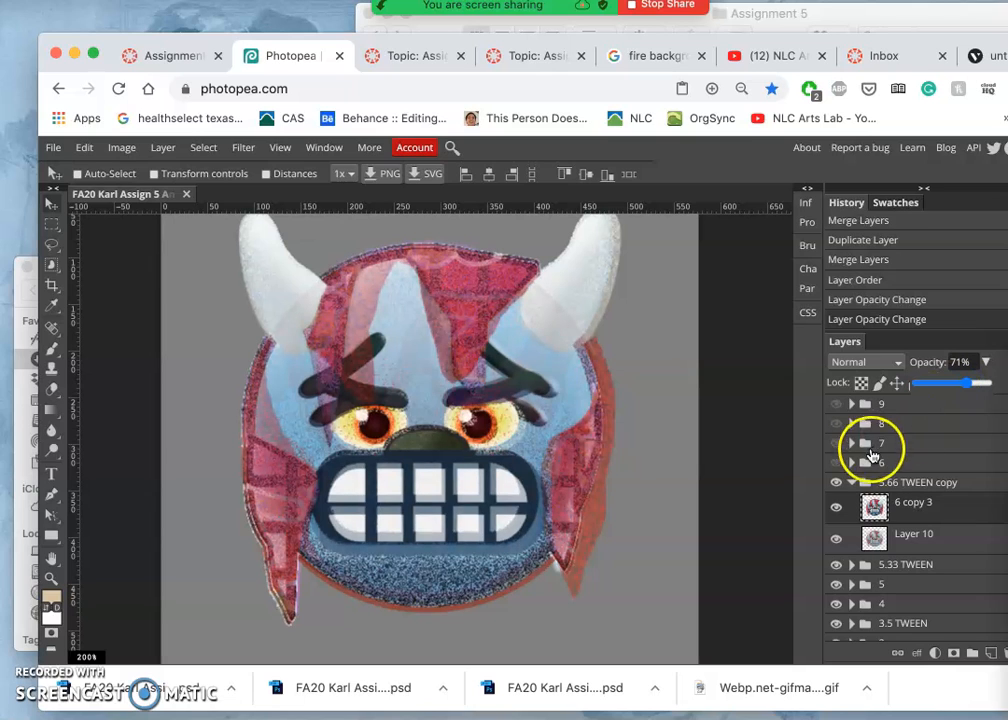
Step: Toggle group 6, the 5.66 TWEEN copy group and the 5.33 TWEEN group to compare the transition from frame 5 to frame 6
{"action": "left_click", "coordinate": [837, 464]}
{"action": "left_click", "coordinate": [837, 464]}
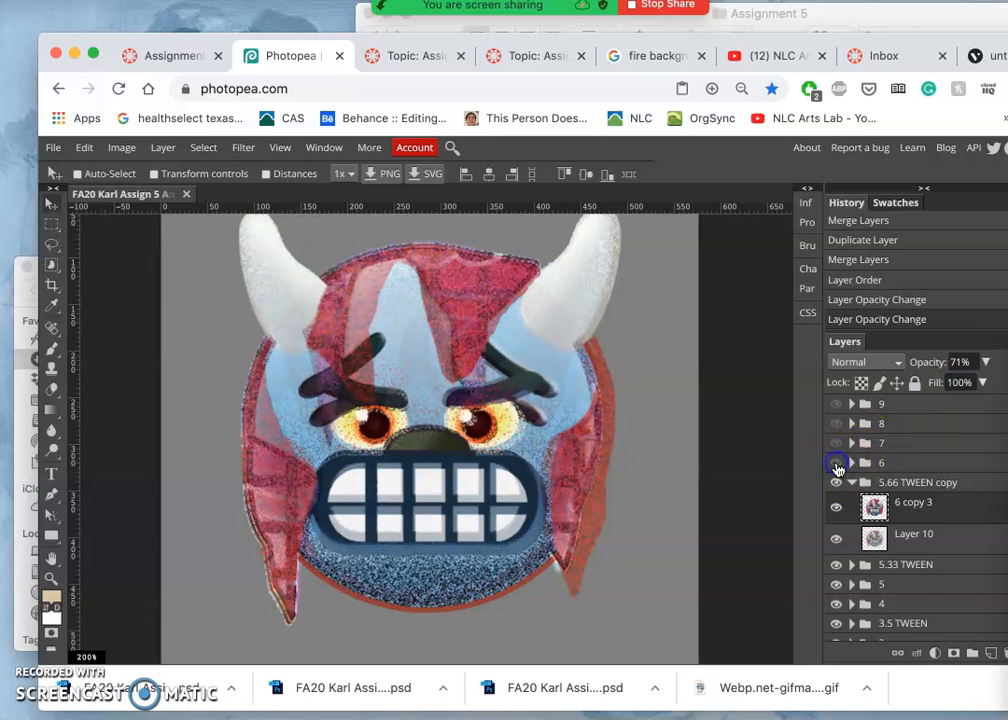
{"action": "left_click", "coordinate": [852, 483]}
{"action": "left_click", "coordinate": [836, 463]}
{"action": "left_click", "coordinate": [836, 463]}
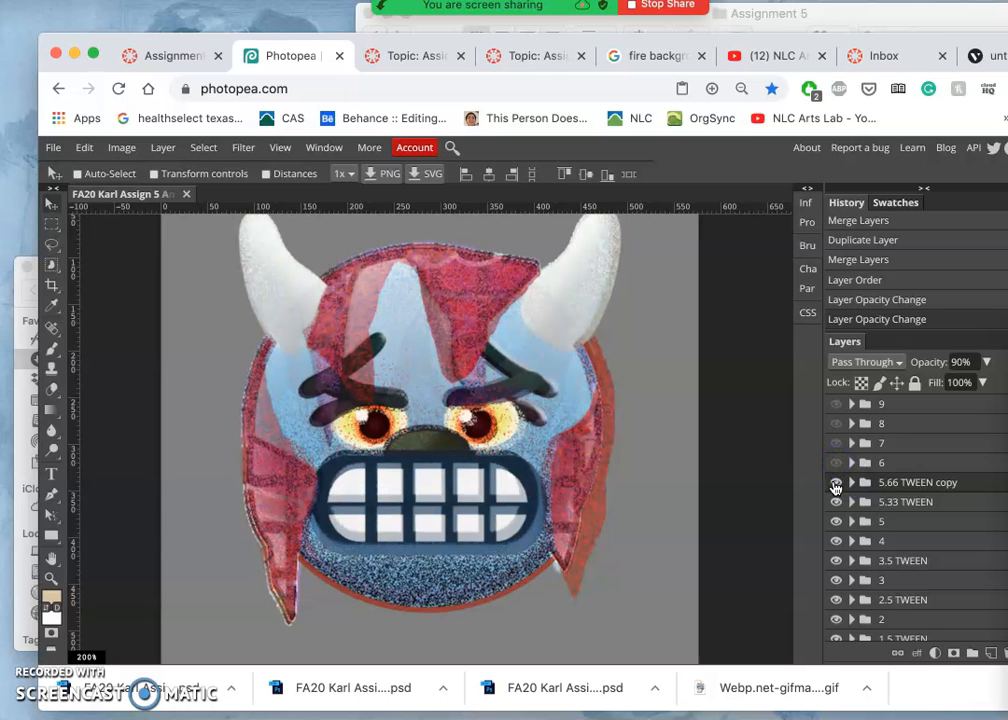
{"action": "left_click", "coordinate": [836, 483]}
{"action": "left_click", "coordinate": [836, 503]}
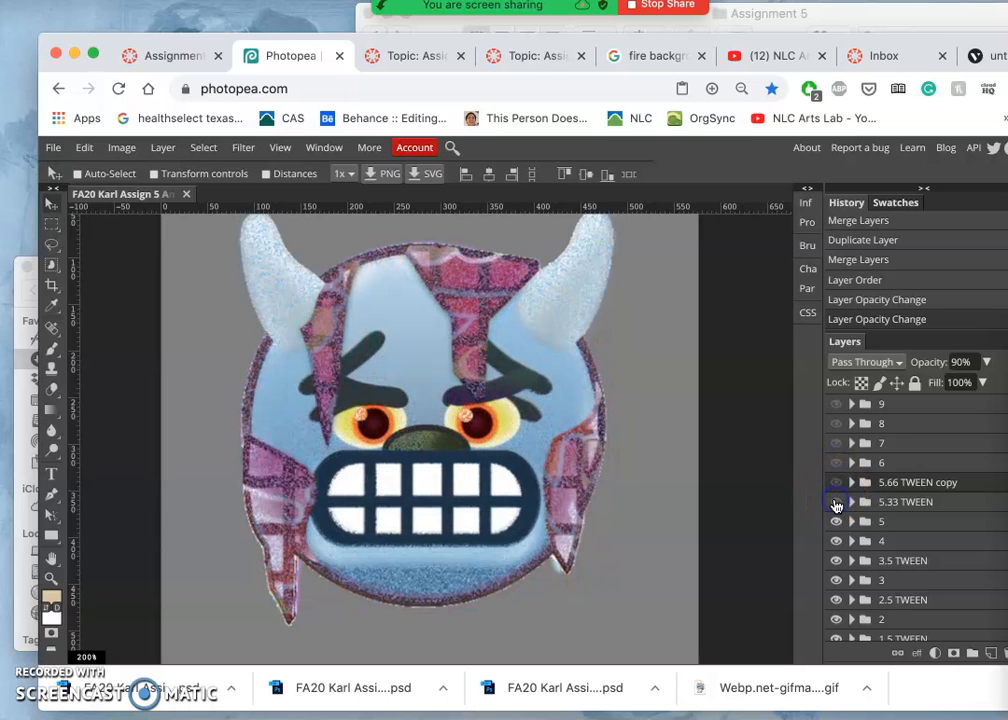
{"action": "left_click", "coordinate": [836, 503]}
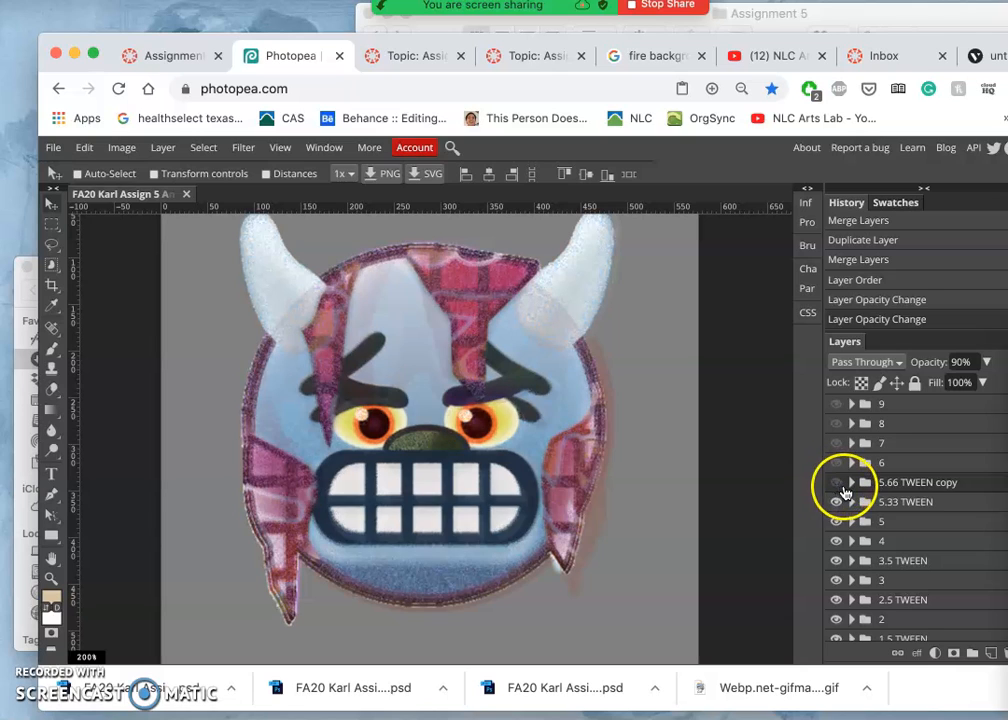
Step: Try the 5.33 TWEEN group at 100% opacity and delete that group
{"action": "left_click", "coordinate": [893, 502]}
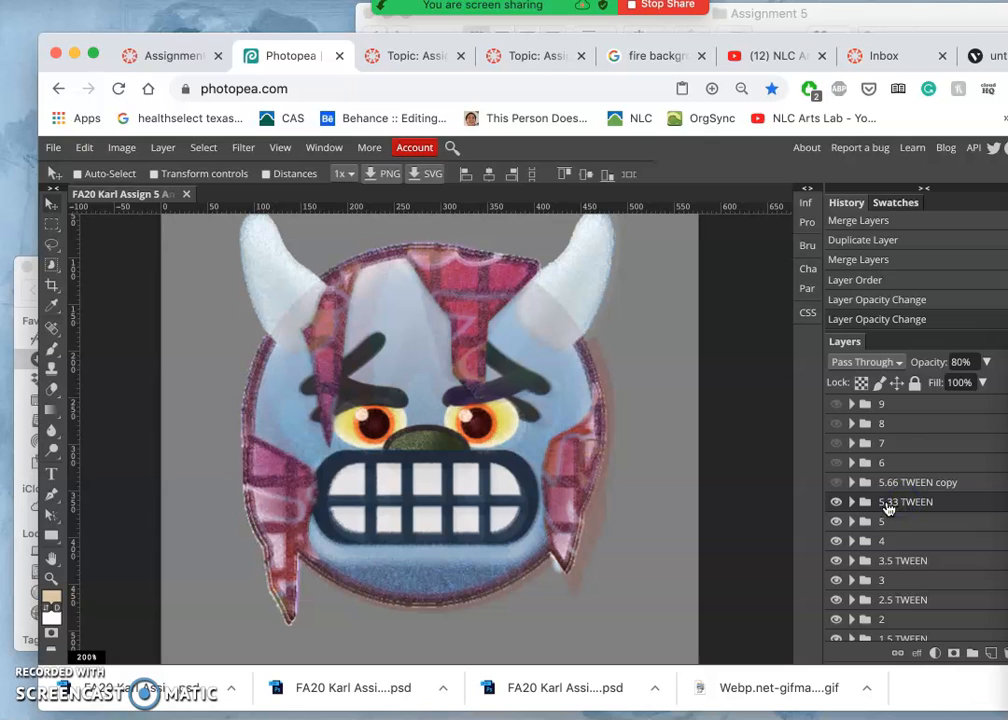
{"action": "left_click", "coordinate": [986, 366]}
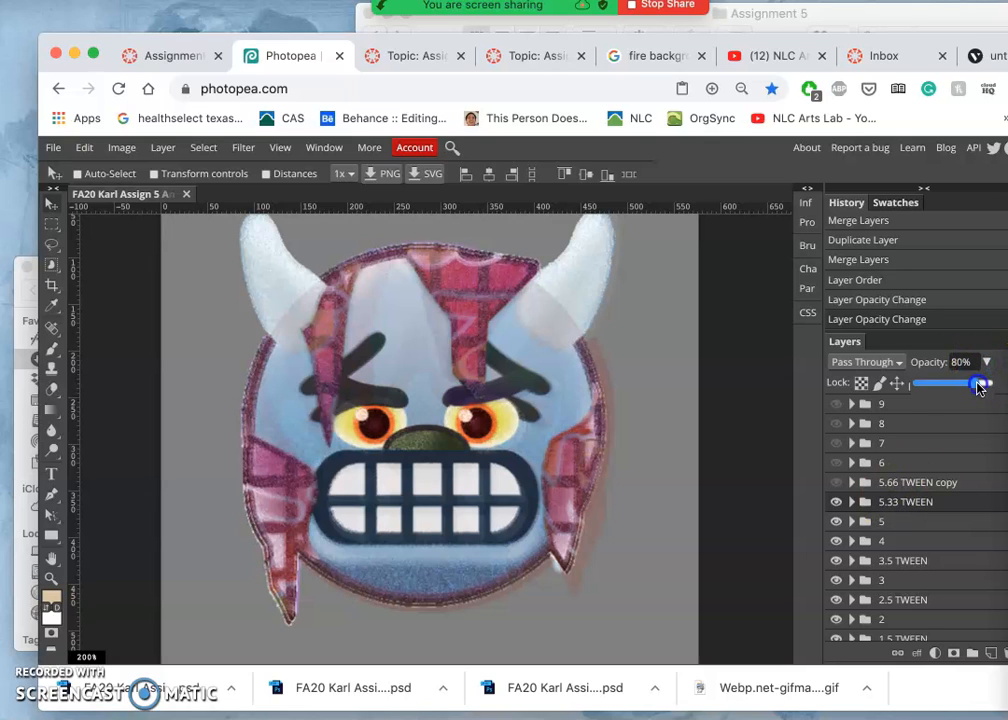
{"action": "left_click_drag", "start_coordinate": [978, 388], "coordinate": [987, 389]}
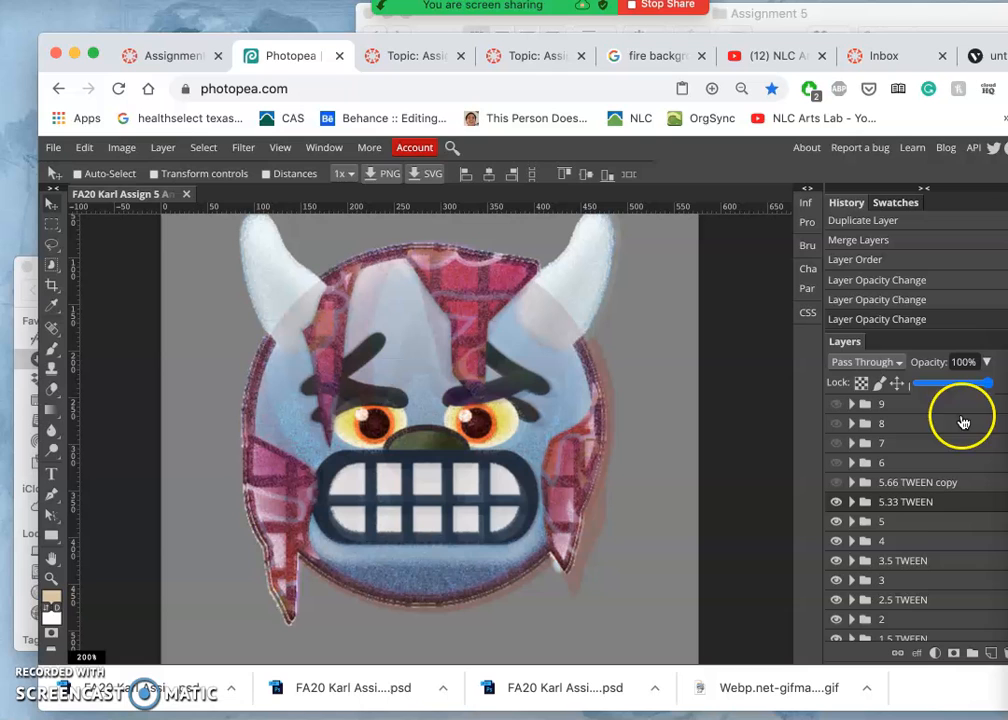
{"action": "left_click", "coordinate": [884, 503]}
{"action": "key", "text": "Delete"}
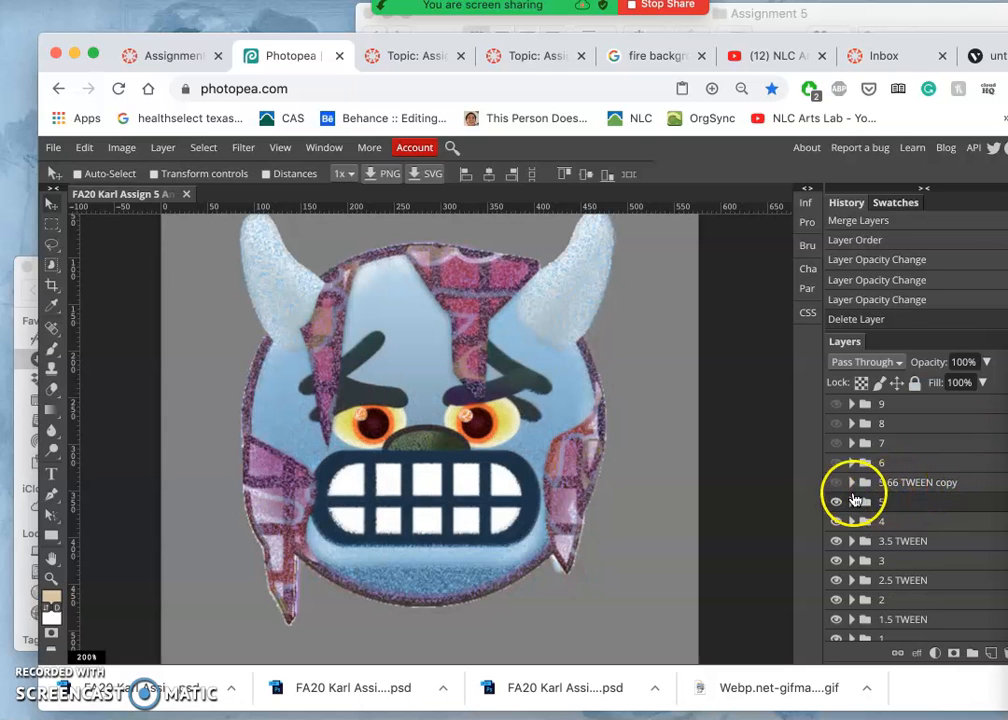
Step: Show the 5.66 TWEEN copy group, compare it with group 6, and set its opacity to 67%
{"action": "left_click", "coordinate": [836, 484]}
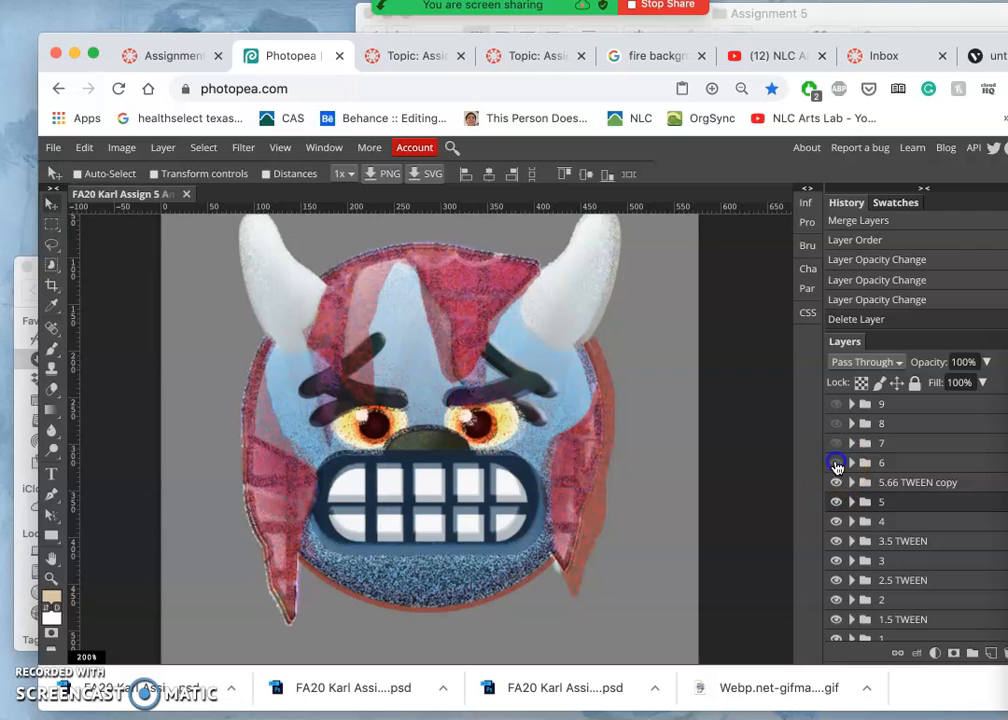
{"action": "left_click", "coordinate": [836, 464]}
{"action": "left_click", "coordinate": [836, 463]}
{"action": "left_click", "coordinate": [893, 486]}
{"action": "left_click", "coordinate": [987, 364]}
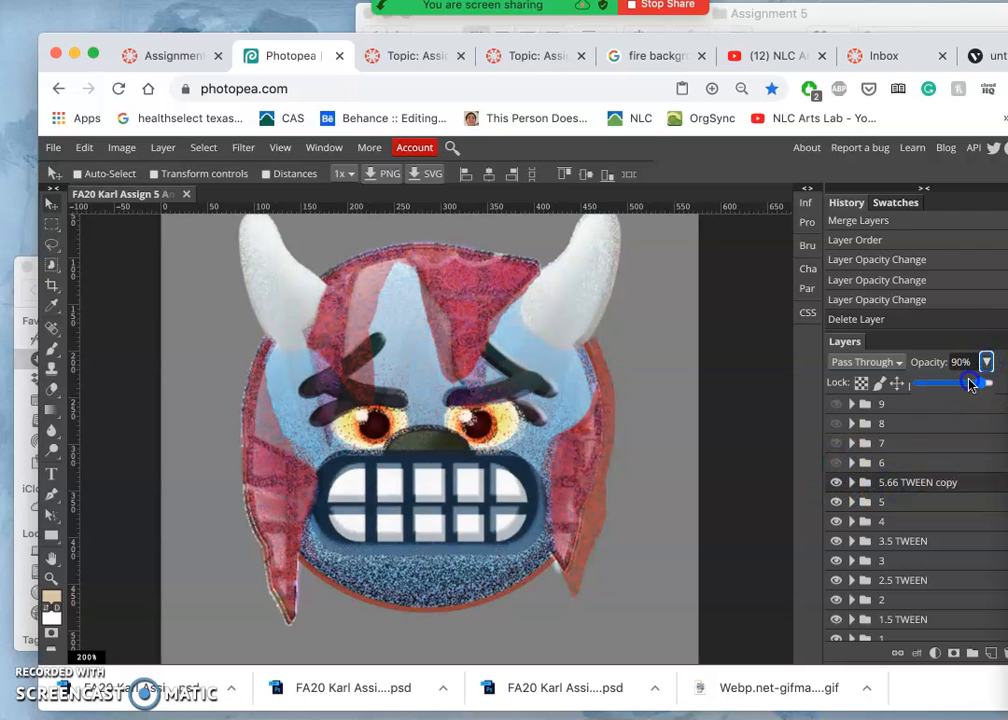
{"action": "left_click_drag", "start_coordinate": [969, 383], "coordinate": [970, 385]}
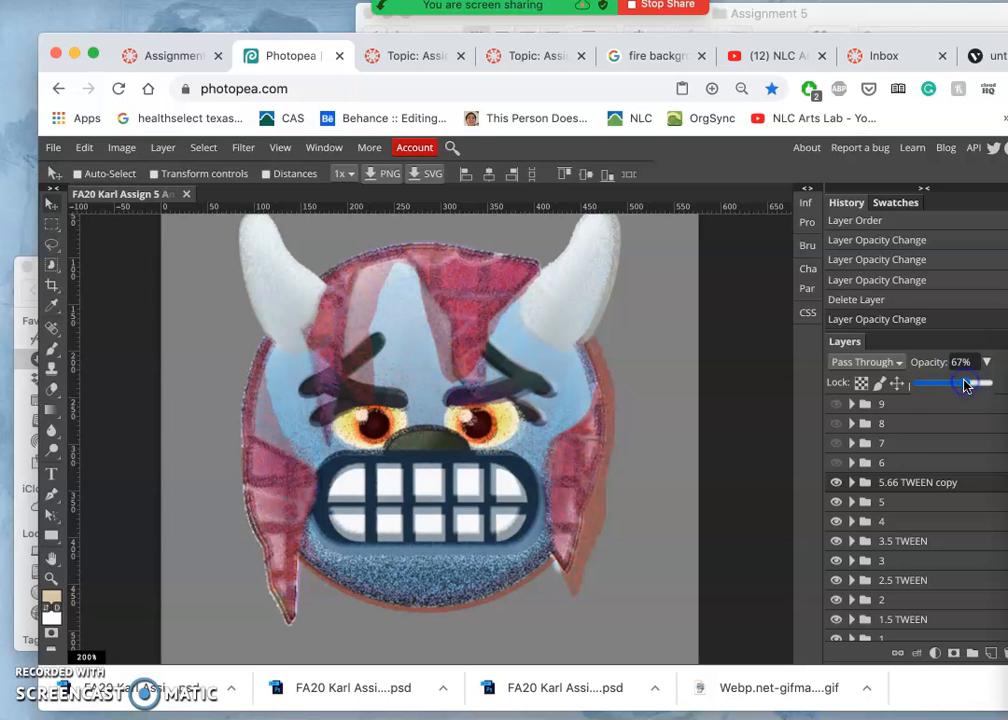
Step: Toggle group 6 and the 5.66 TWEEN copy group to review the transition, and check the 3.5 TWEEN group's opacity
{"action": "left_click", "coordinate": [836, 464]}
{"action": "left_click", "coordinate": [836, 464]}
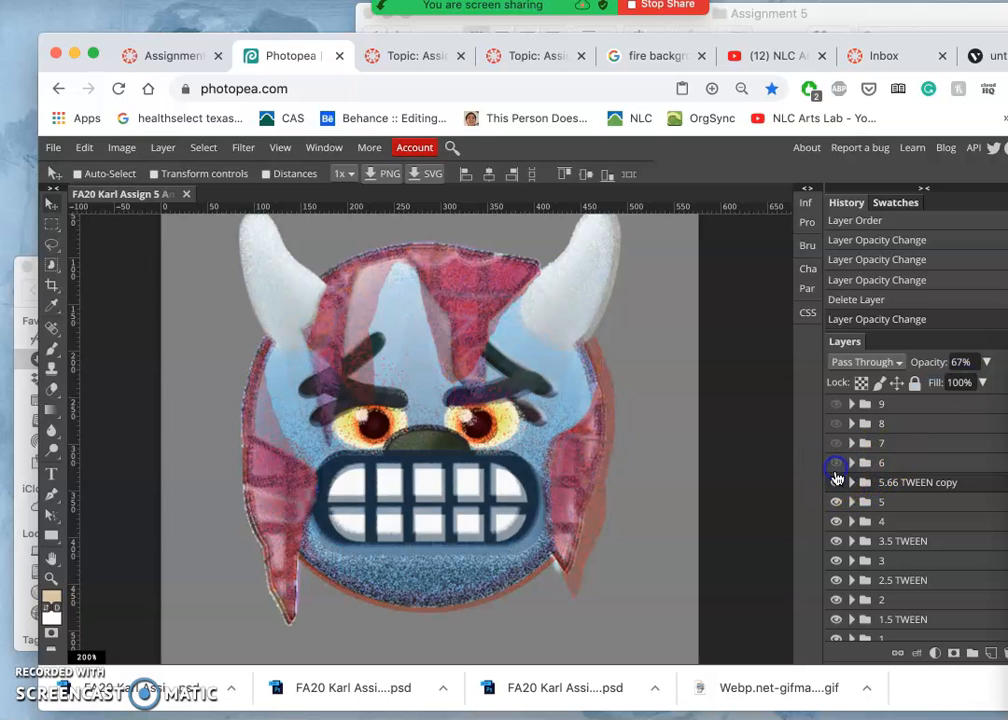
{"action": "left_click", "coordinate": [836, 483]}
{"action": "left_click", "coordinate": [836, 483]}
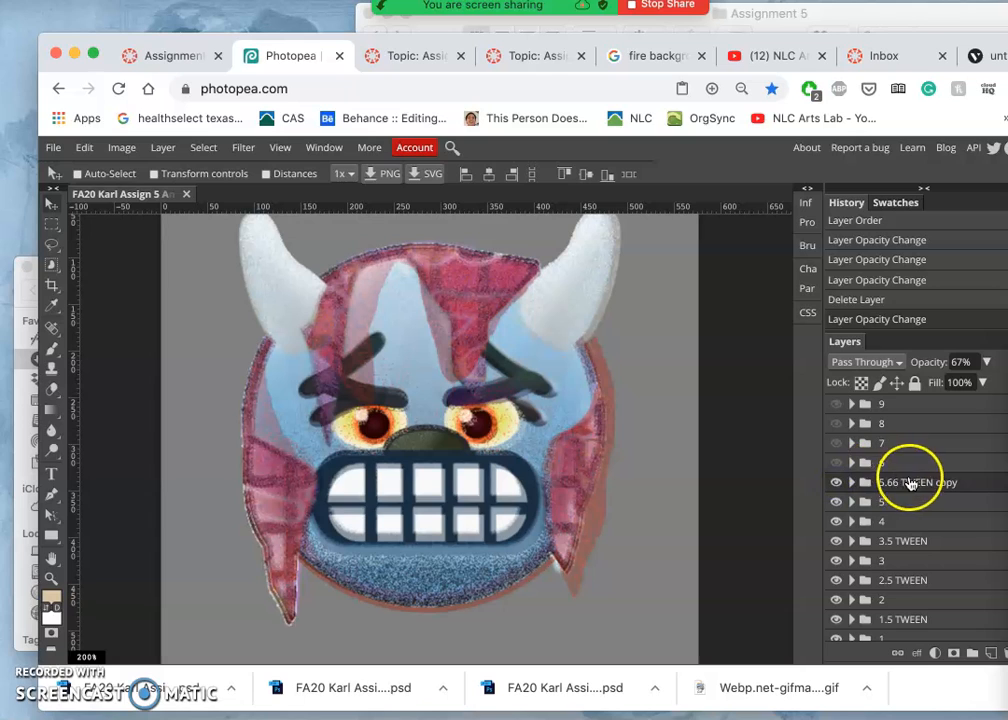
{"action": "left_click", "coordinate": [893, 543]}
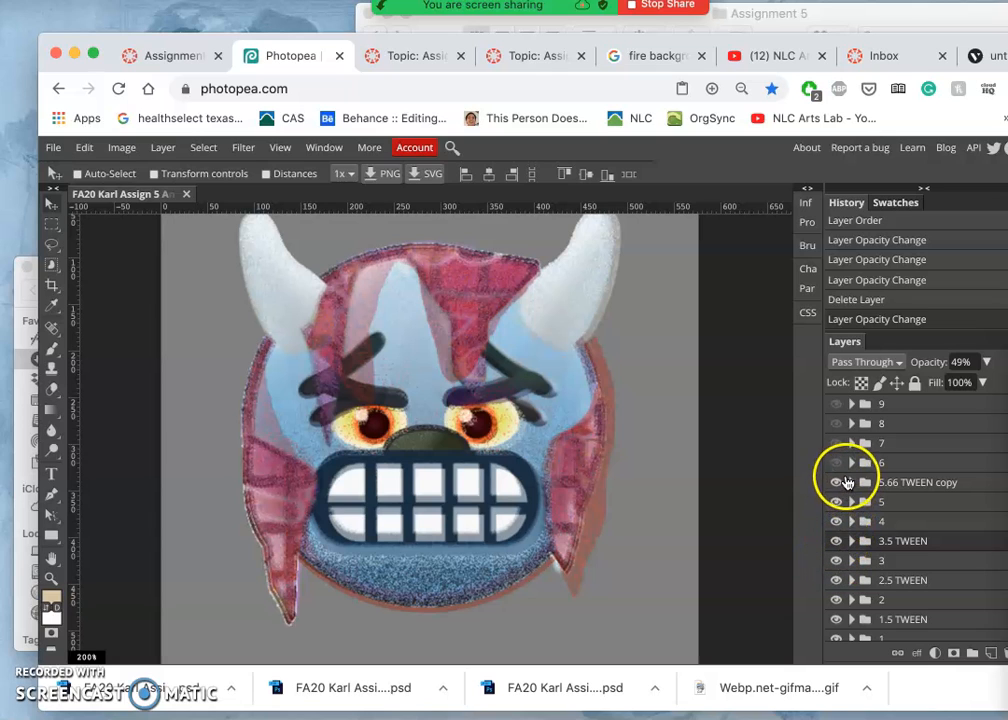
Step: Make frame groups 6, 7, 8 and 9 visible and check that all the groups in the layer stack are shown
{"action": "left_click", "coordinate": [837, 463]}
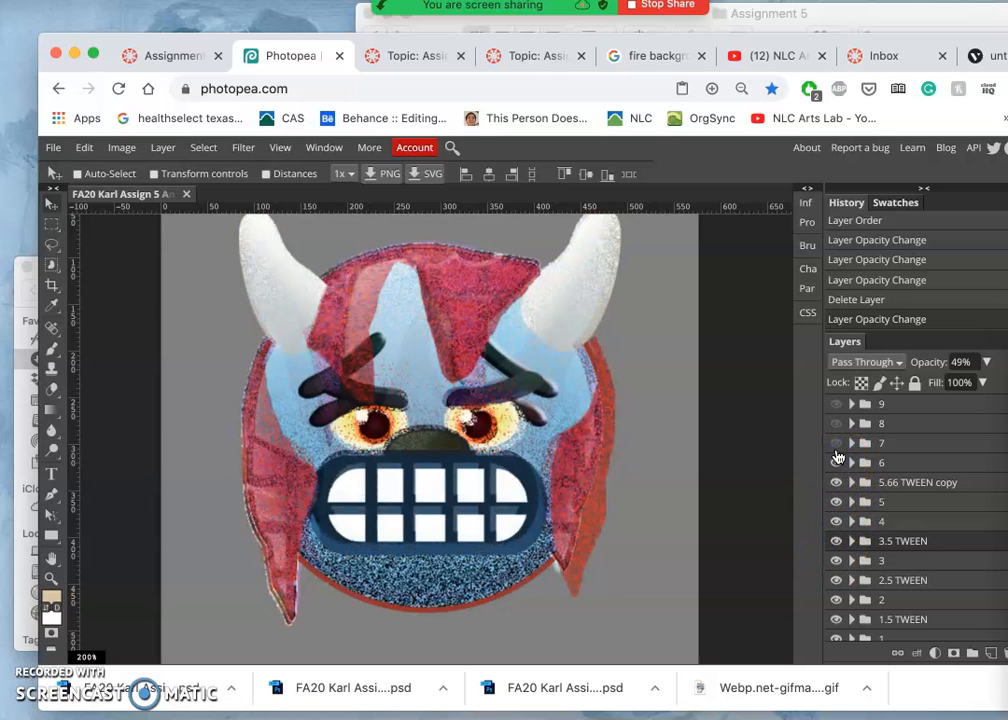
{"action": "left_click", "coordinate": [837, 444]}
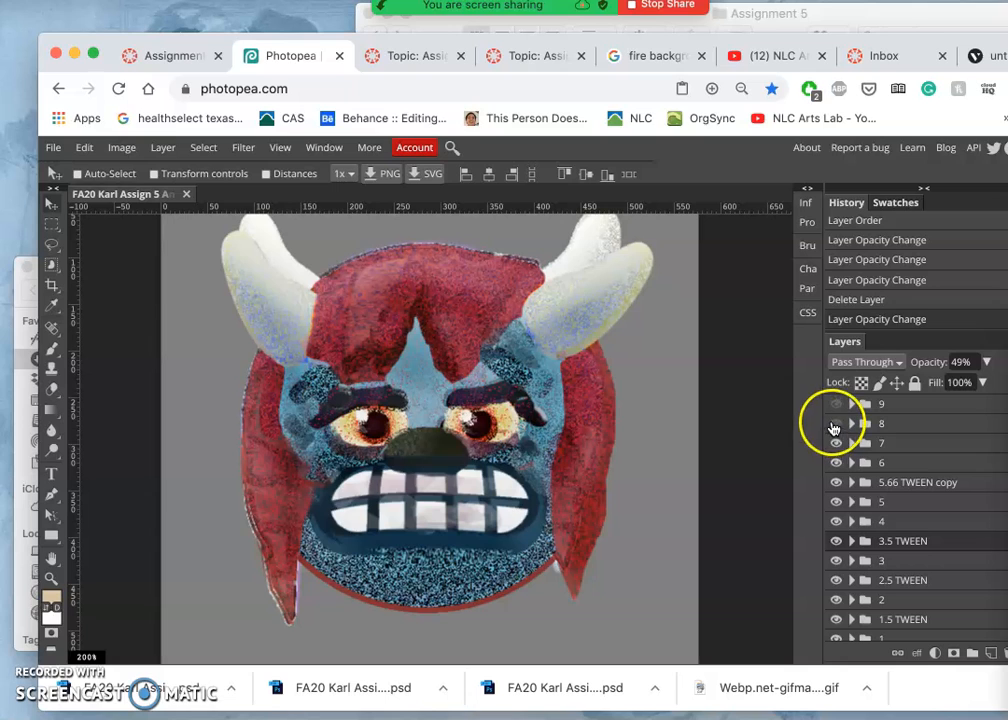
{"action": "left_click", "coordinate": [837, 424]}
{"action": "left_click", "coordinate": [837, 408]}
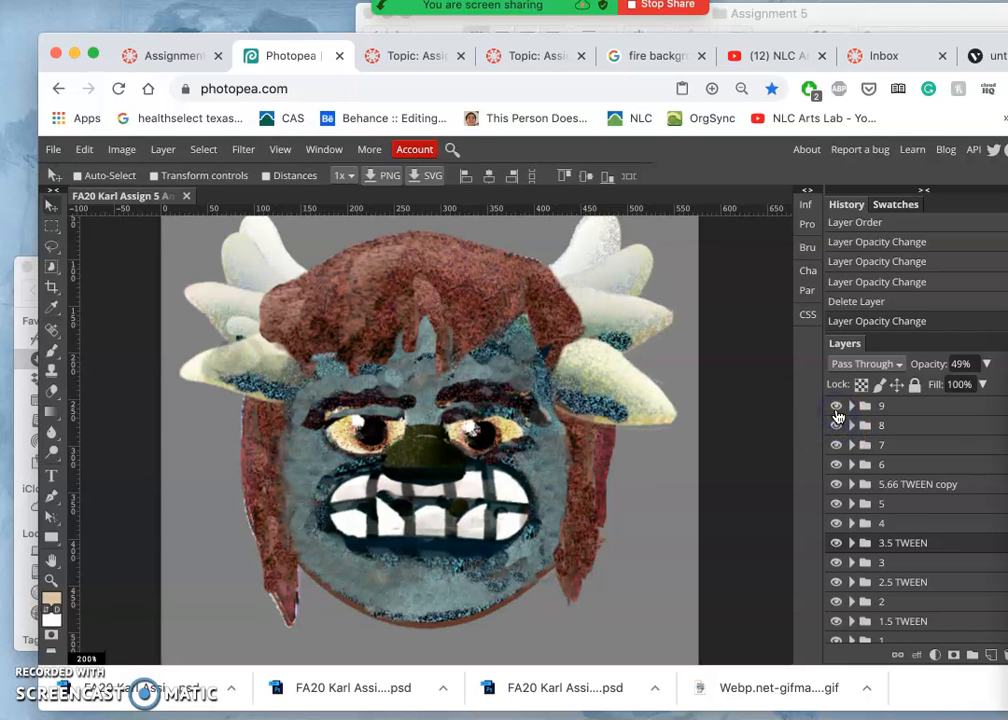
{"action": "scroll", "coordinate": [837, 412], "scroll_direction": "down", "scroll_amount": 3}
{"action": "scroll", "coordinate": [837, 416], "scroll_direction": "up", "scroll_amount": 2}
{"action": "scroll", "coordinate": [837, 416], "scroll_direction": "down", "scroll_amount": 2}
{"action": "scroll", "coordinate": [838, 416], "scroll_direction": "up", "scroll_amount": 1}
{"action": "scroll", "coordinate": [838, 416], "scroll_direction": "up", "scroll_amount": 2}
{"action": "left_click", "coordinate": [836, 404]}
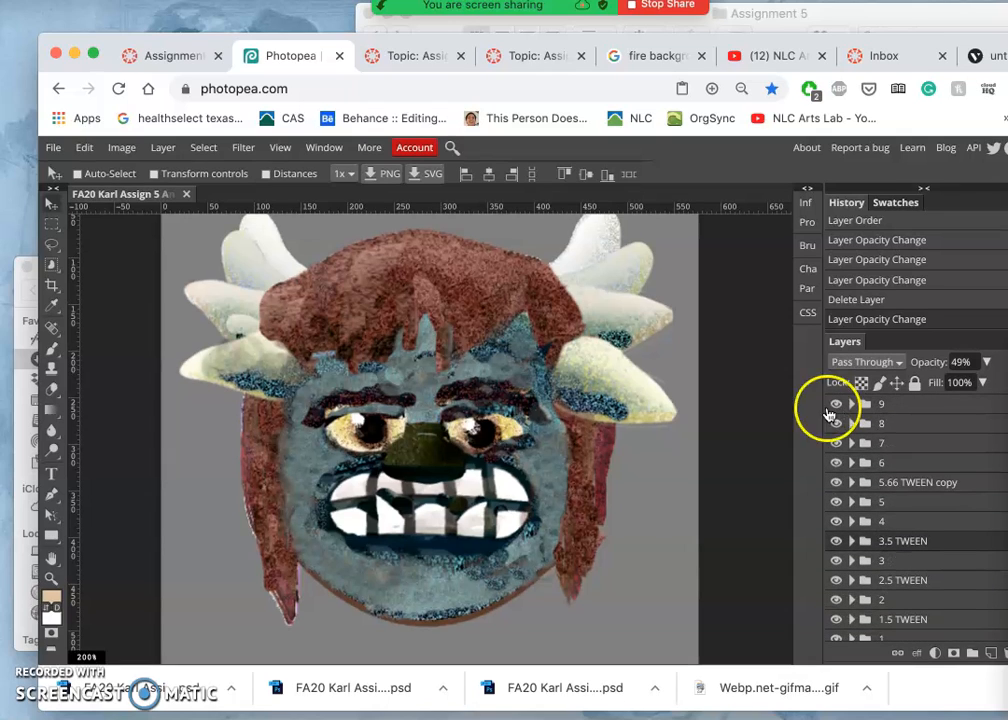
Step: Save the animation document as a PSD and view the whole canvas at 100%
{"action": "left_click", "coordinate": [50, 148]}
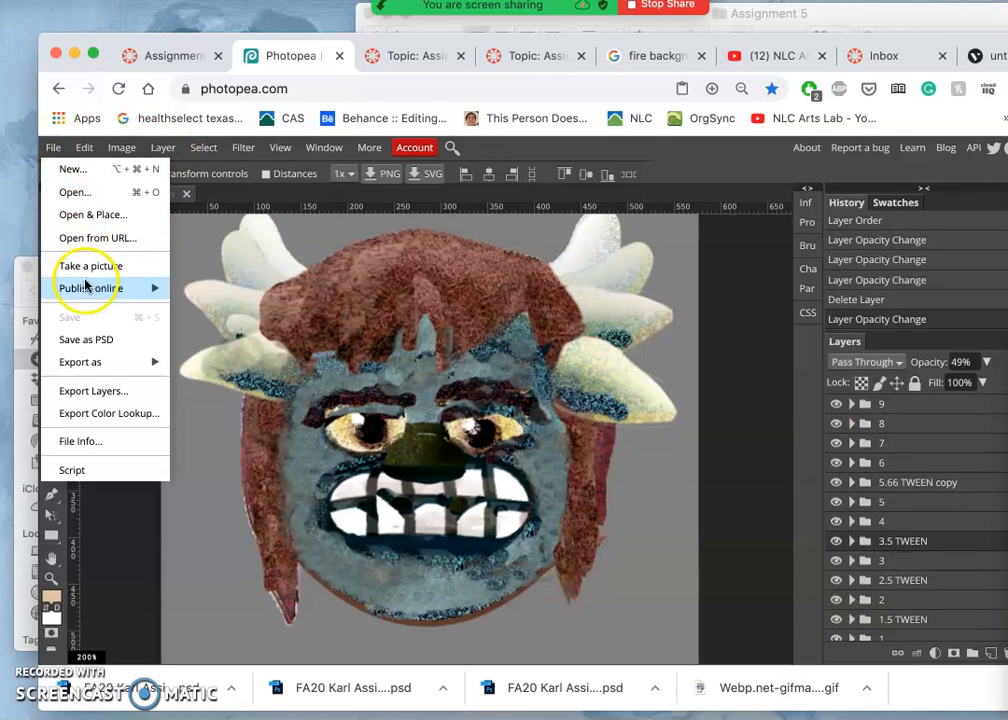
{"action": "left_click", "coordinate": [87, 339]}
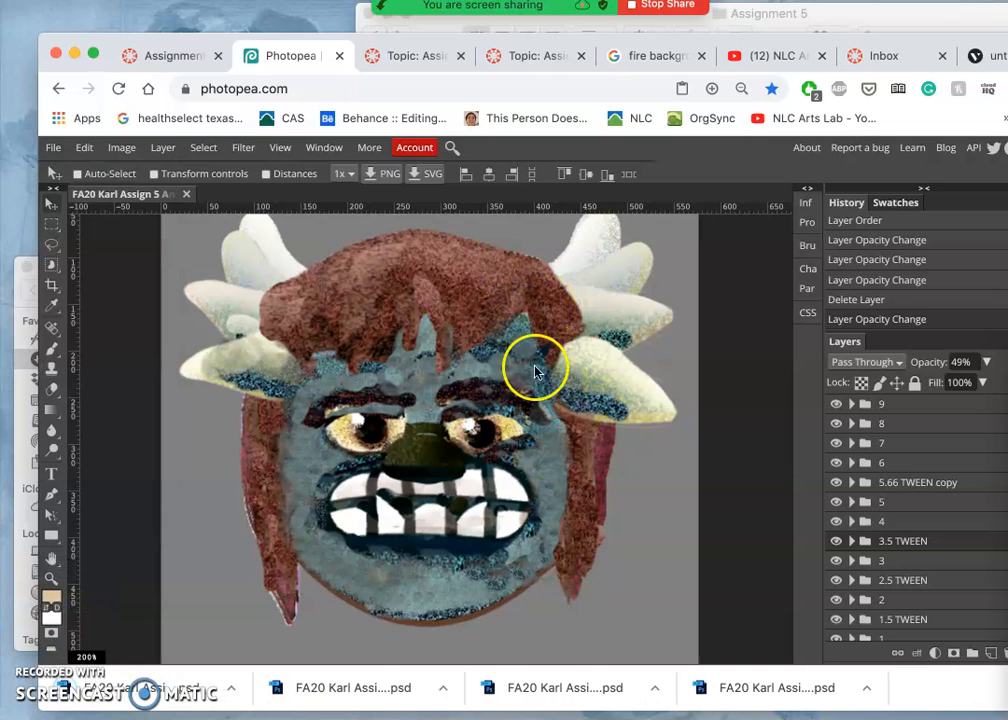
{"action": "key", "text": "super+minus"}
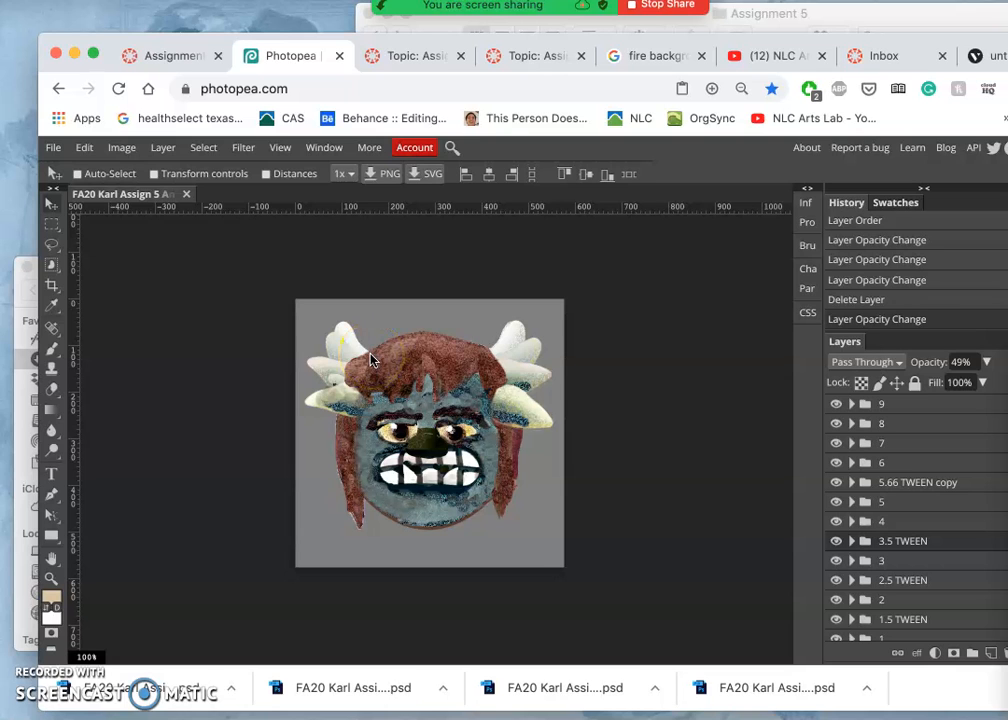
Step: Switch to the Google Images GIF results for "fire background" and open the Particles: Realistic Fire Effect image in a new tab
{"action": "left_click", "coordinate": [652, 56]}
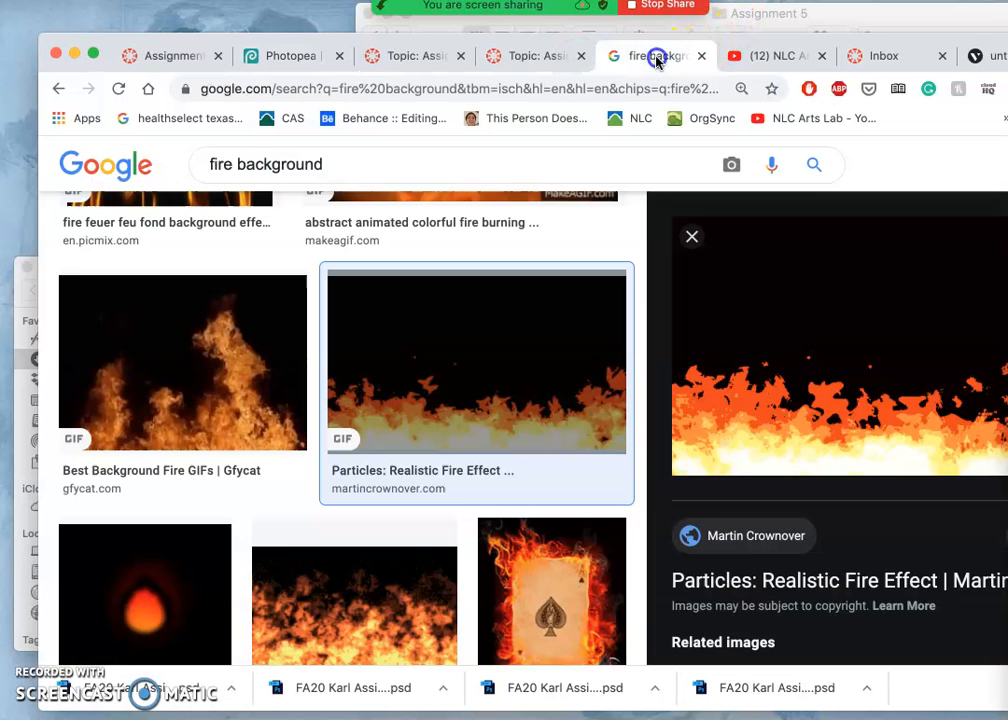
{"action": "scroll", "coordinate": [349, 353], "scroll_direction": "up", "scroll_amount": 5}
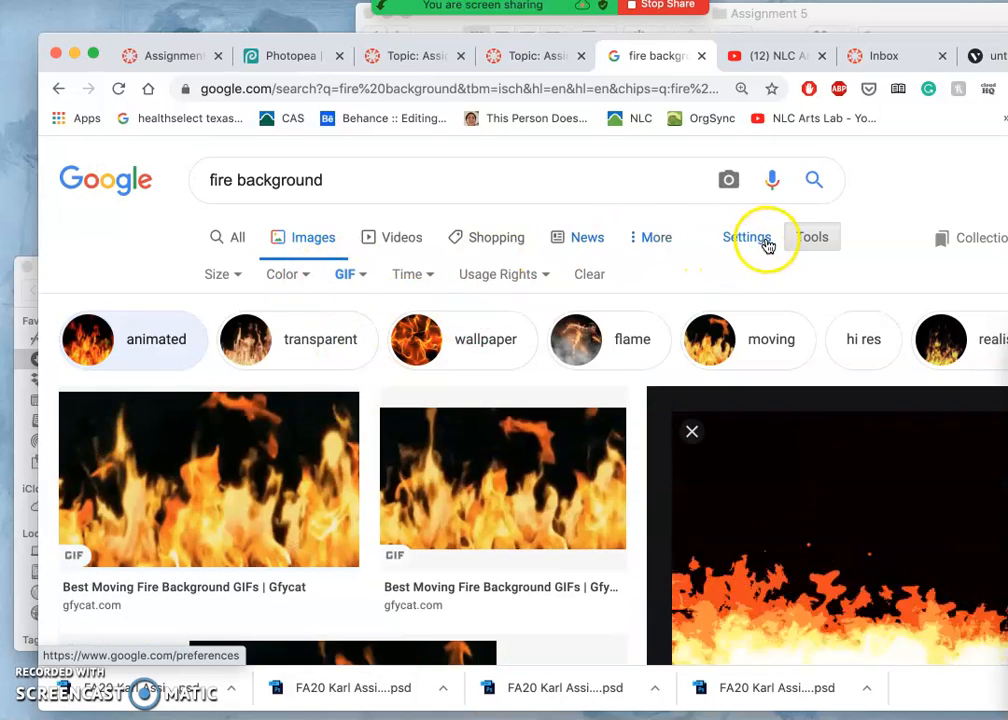
{"action": "left_click", "coordinate": [352, 276]}
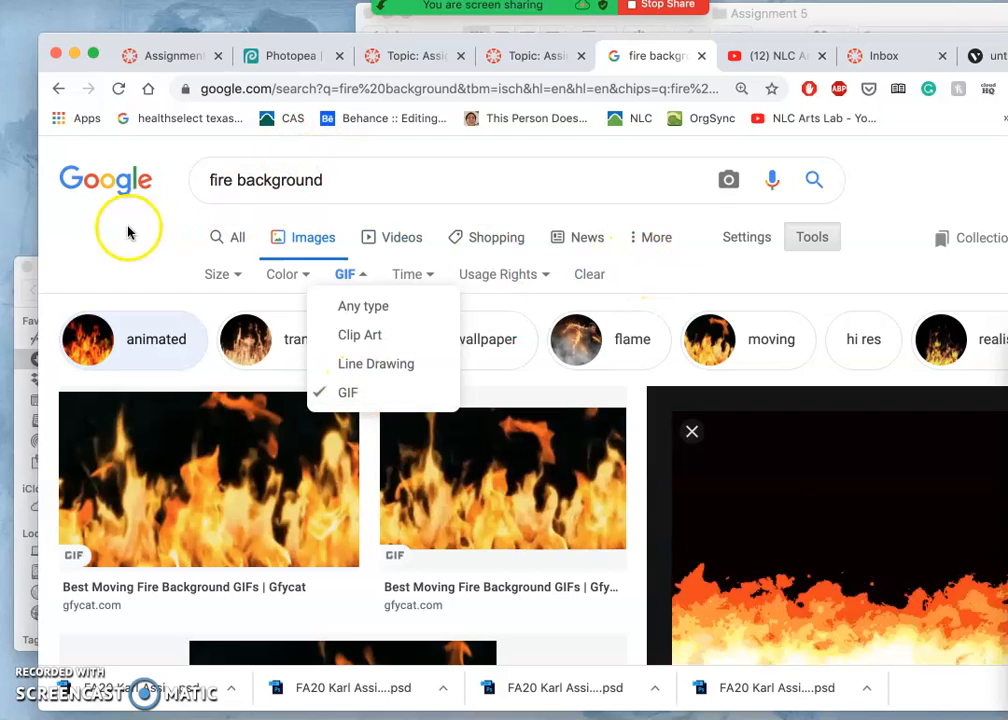
{"action": "scroll", "coordinate": [540, 457], "scroll_direction": "down", "scroll_amount": 5}
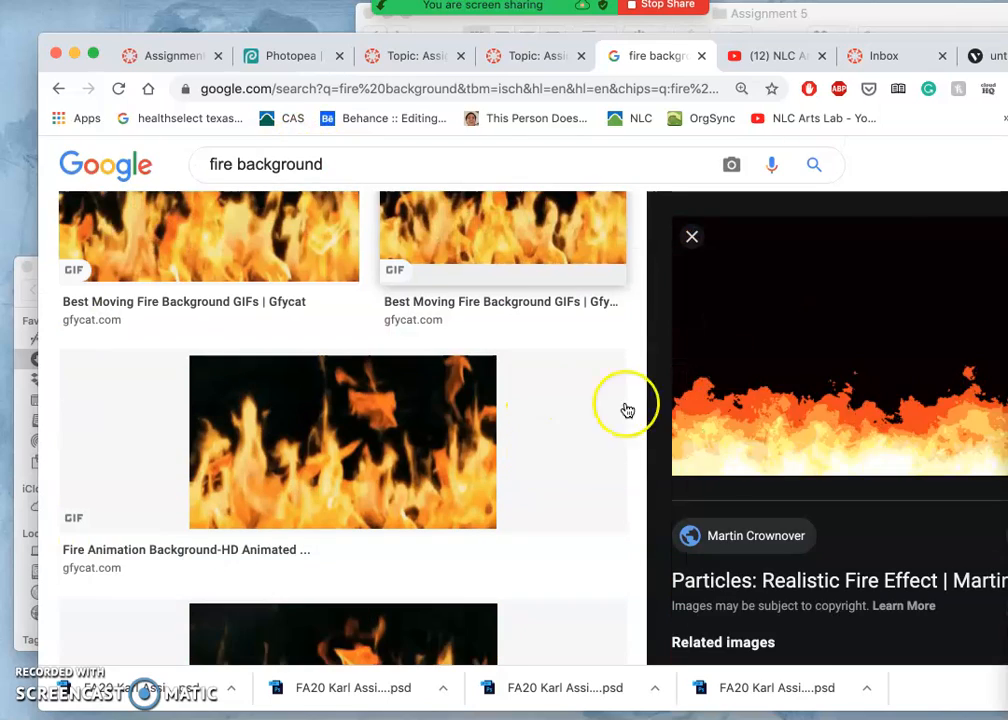
{"action": "right_click", "coordinate": [795, 380]}
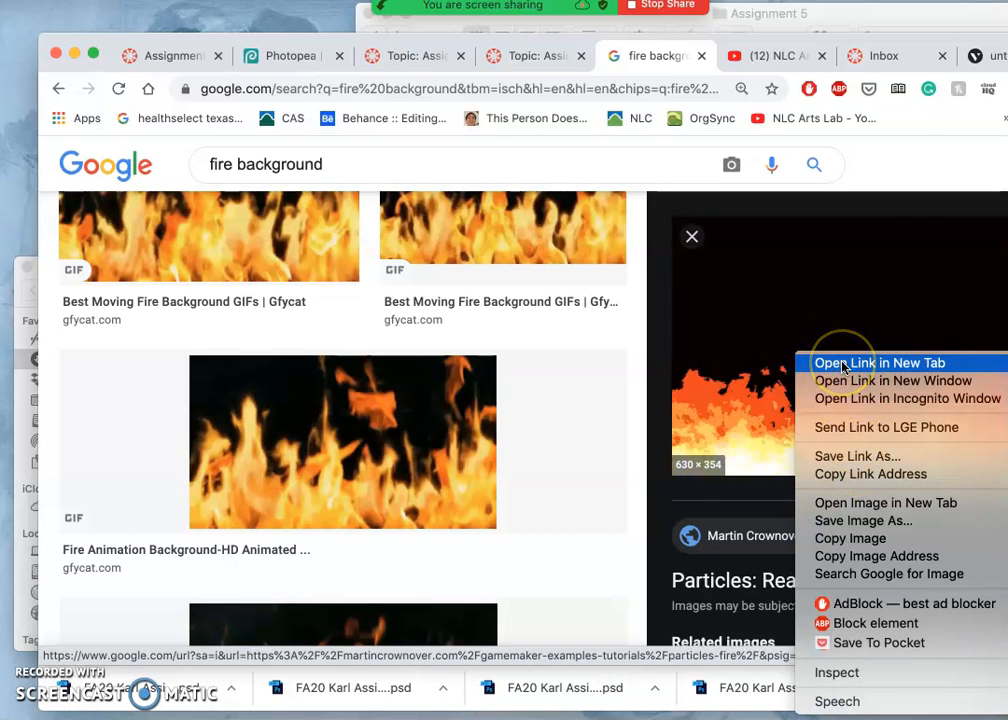
{"action": "left_click", "coordinate": [852, 503]}
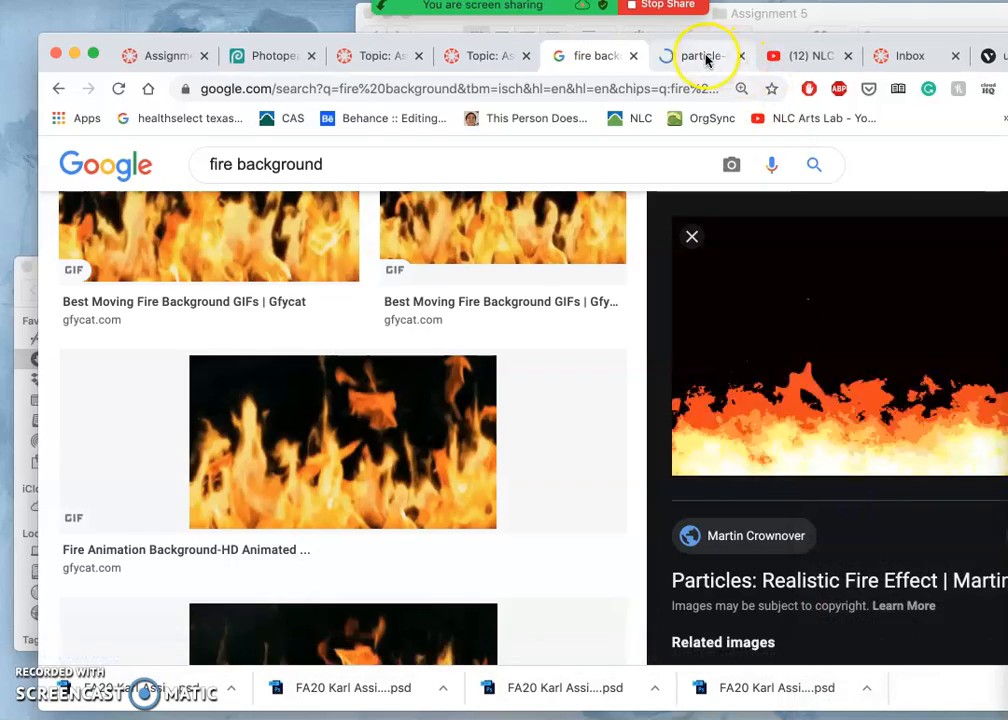
Step: Save the particle-fire-header-ani.gif image from its browser tab into the Assignment 5 folder
{"action": "left_click", "coordinate": [706, 57]}
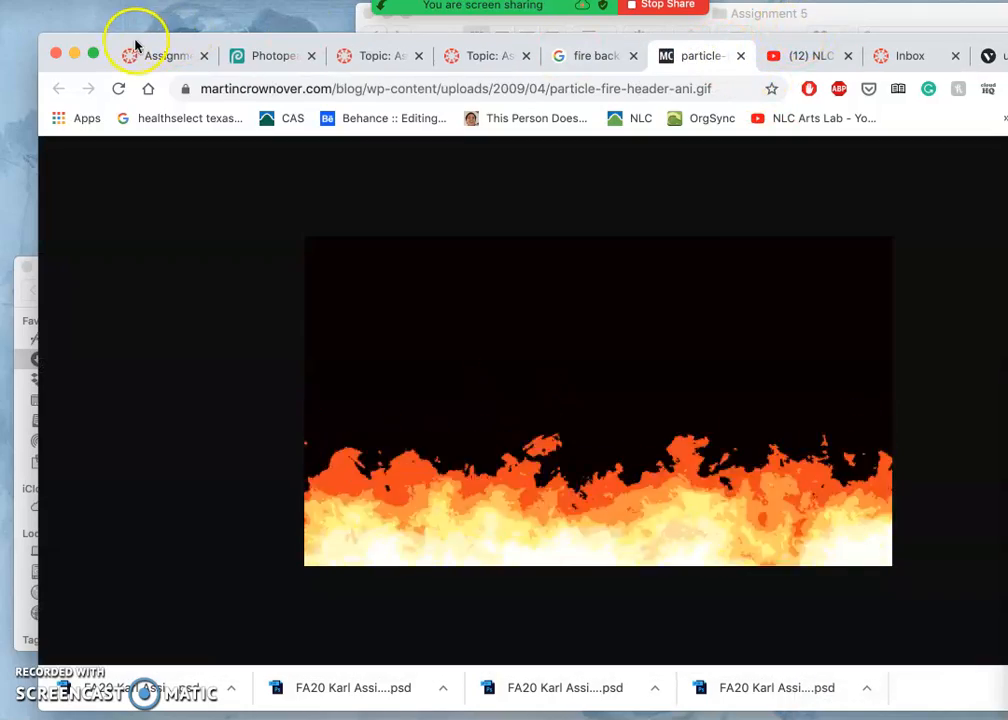
{"action": "left_click_drag", "start_coordinate": [115, 39], "coordinate": [121, 243]}
{"action": "left_click_drag", "start_coordinate": [578, 641], "coordinate": [643, 173]}
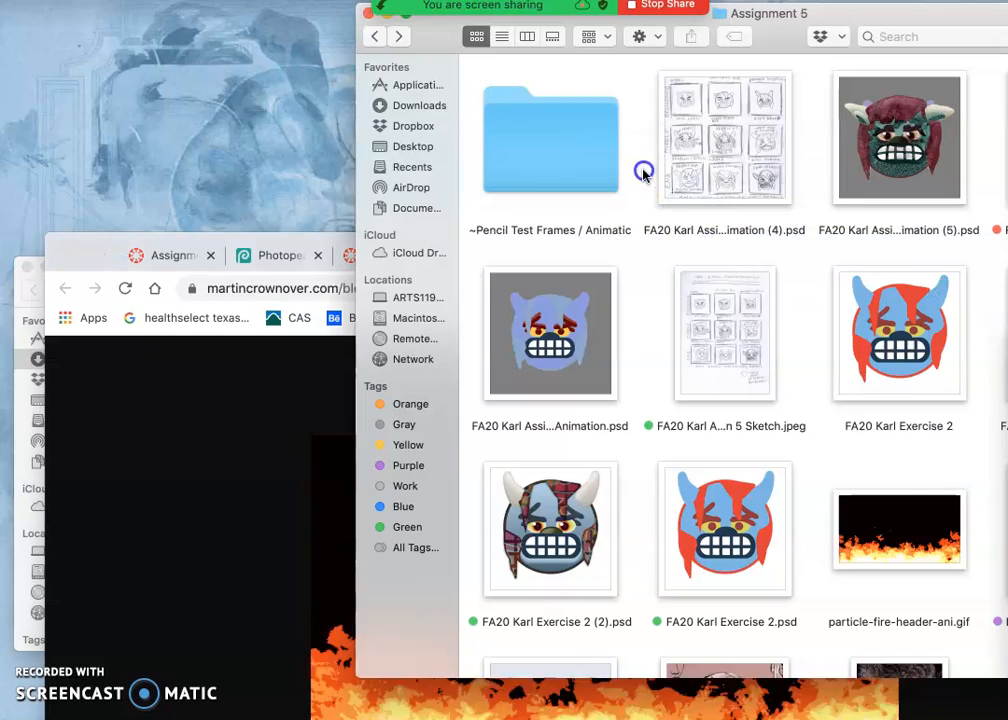
{"action": "left_click", "coordinate": [886, 533]}
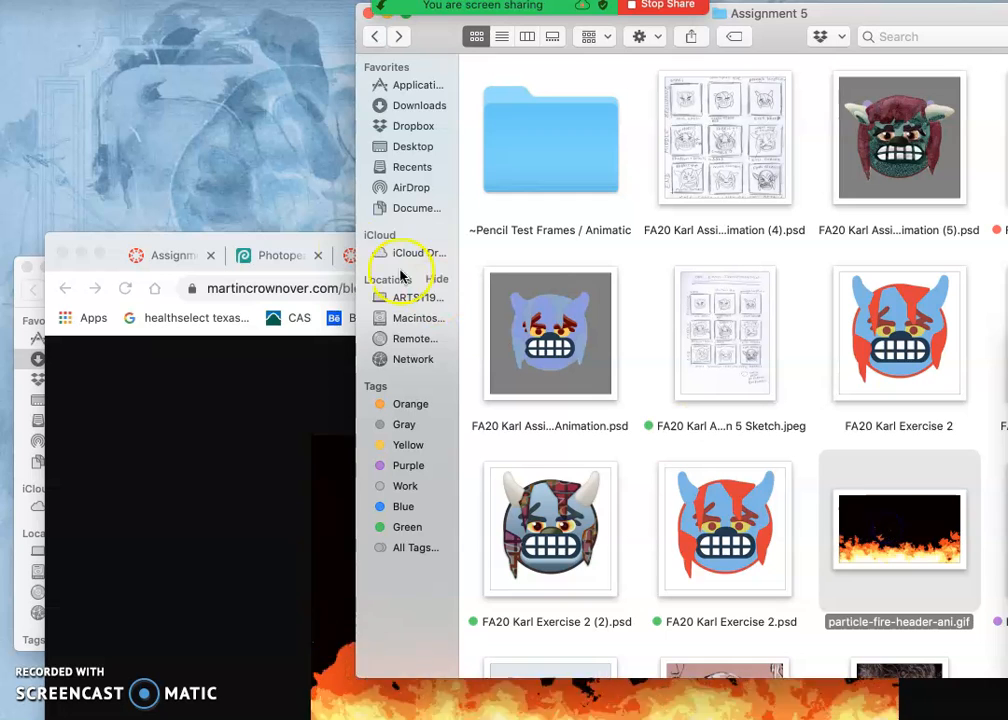
Step: Switch back to Photopea and open particle-fire-header-ani.gif from the Assignment 5 folder as its own document
{"action": "left_click", "coordinate": [290, 255]}
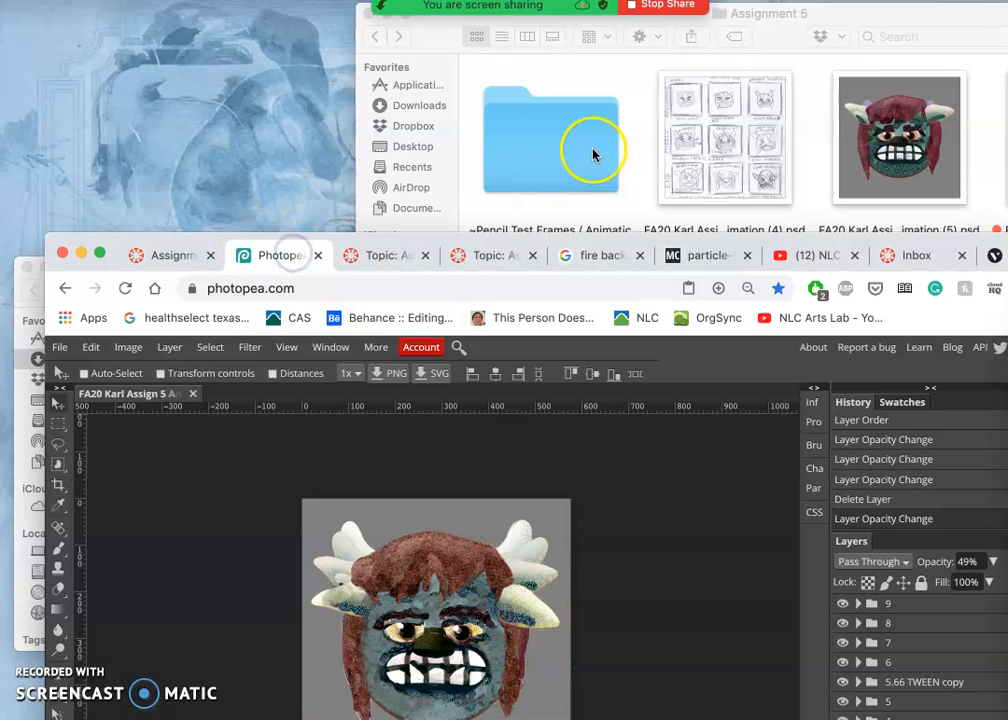
{"action": "left_click", "coordinate": [58, 347]}
{"action": "left_click_drag", "start_coordinate": [210, 240], "coordinate": [205, 35]}
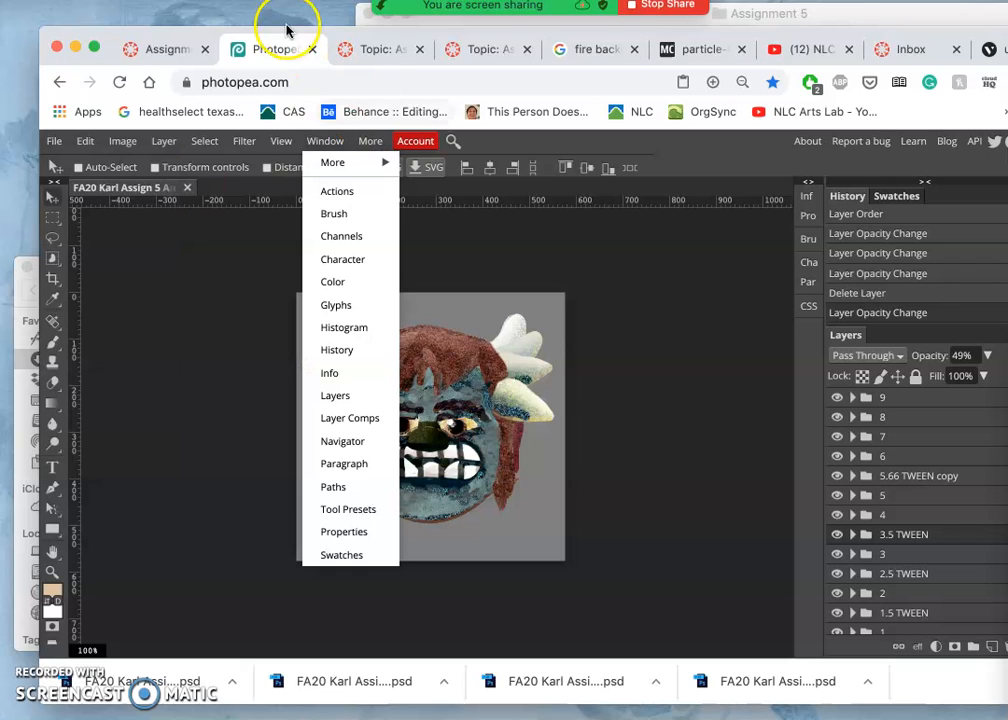
{"action": "left_click_drag", "start_coordinate": [112, 37], "coordinate": [93, 35]}
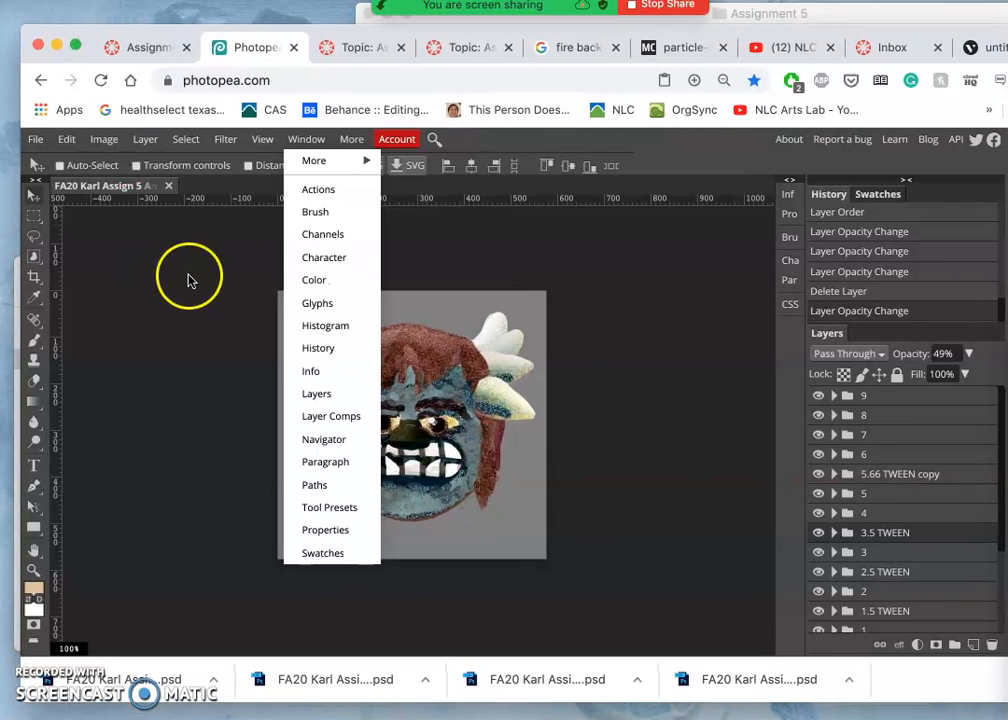
{"action": "mouse_move", "coordinate": [42, 143]}
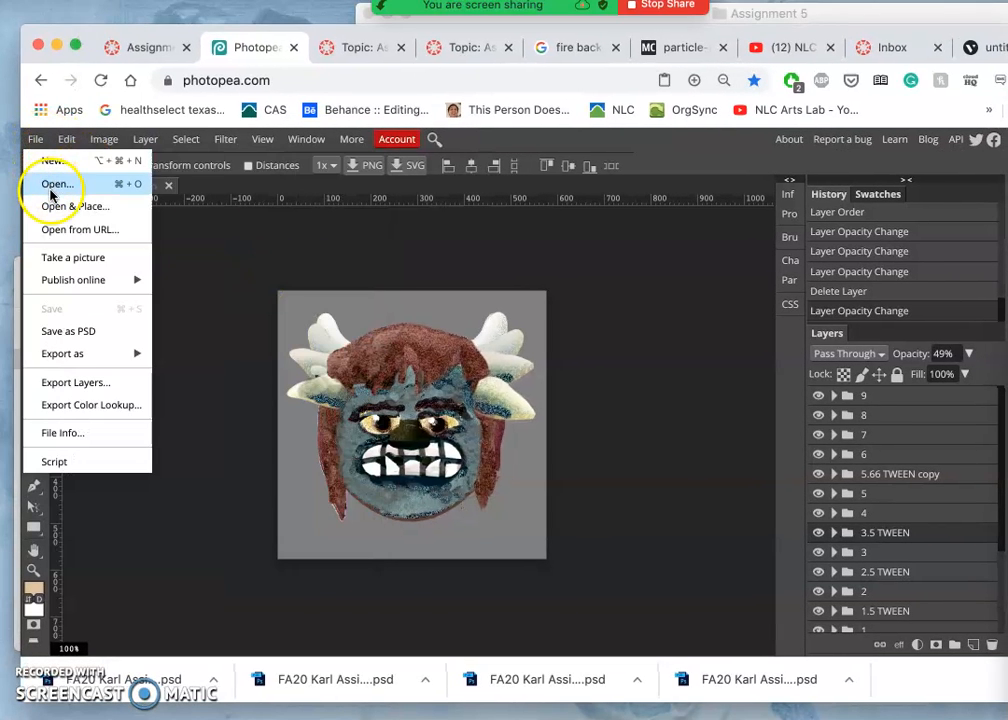
{"action": "left_click", "coordinate": [50, 184]}
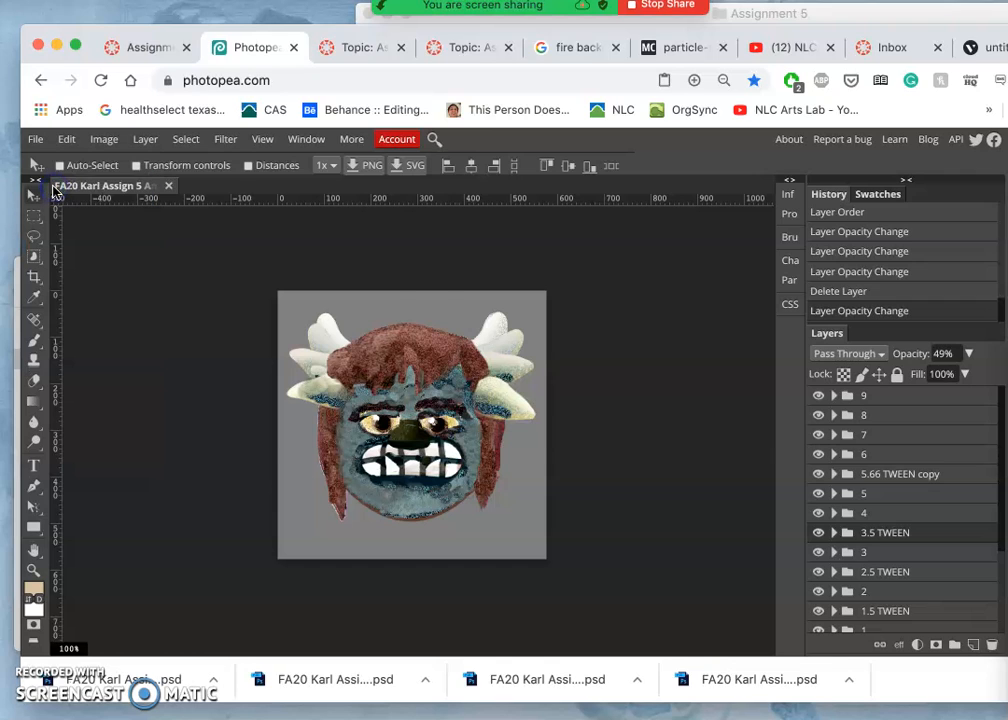
{"action": "left_click", "coordinate": [524, 206]}
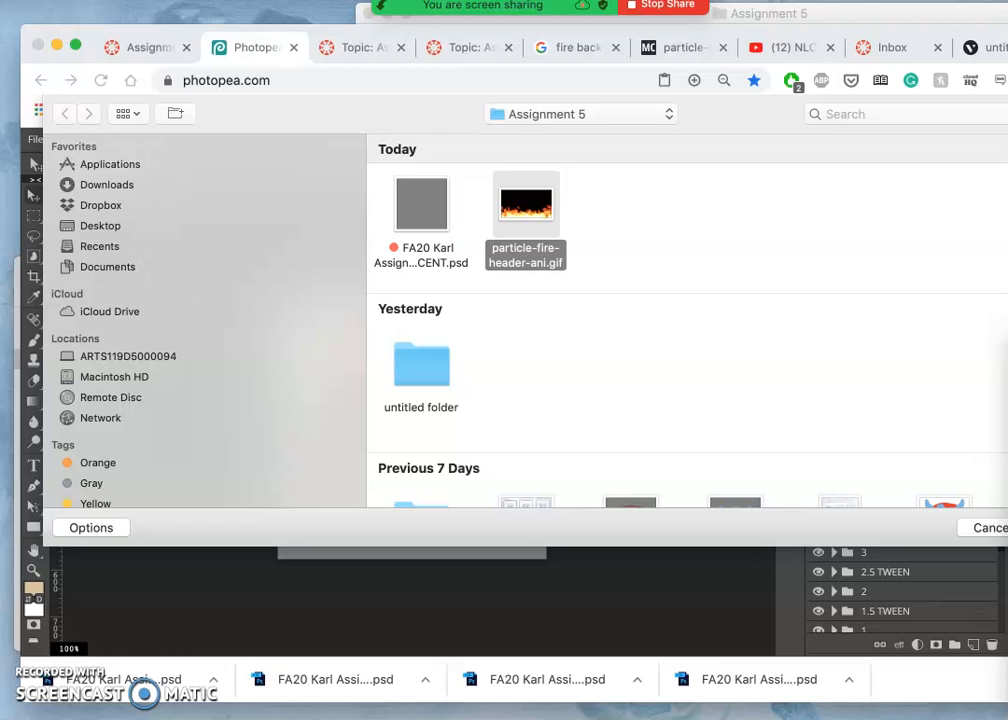
{"action": "key", "text": "Return"}
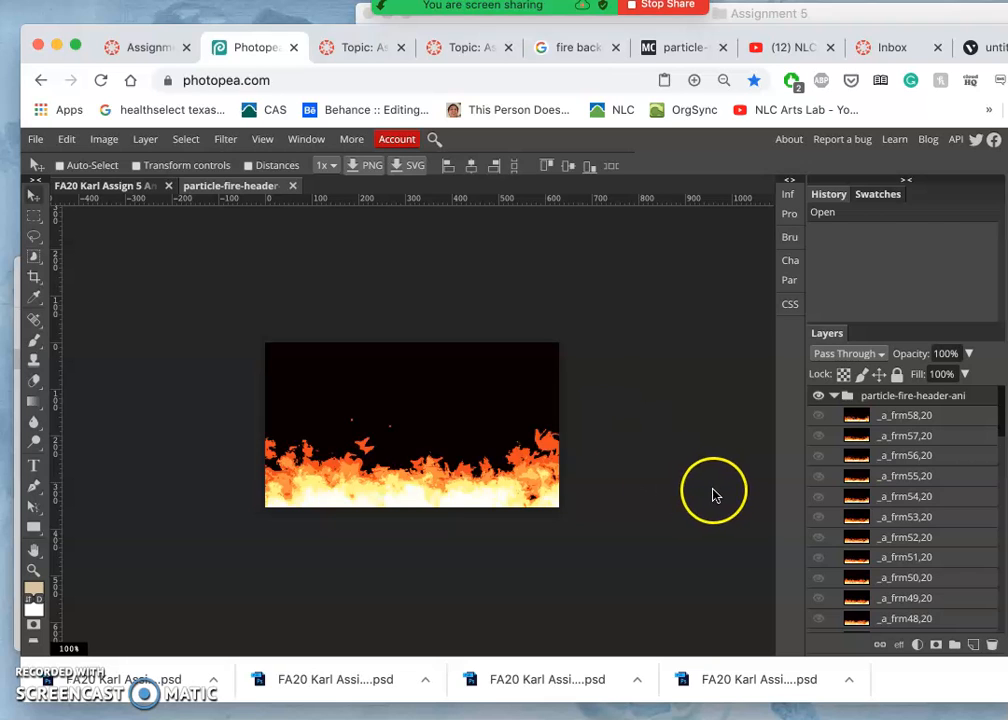
Step: Copy the collapsed particle-fire-header-ani group into the face animation document and place it in the BACKGROUND group above Layer 10
{"action": "scroll", "coordinate": [844, 493], "scroll_direction": "down", "scroll_amount": 3}
{"action": "scroll", "coordinate": [845, 495], "scroll_direction": "down", "scroll_amount": 10}
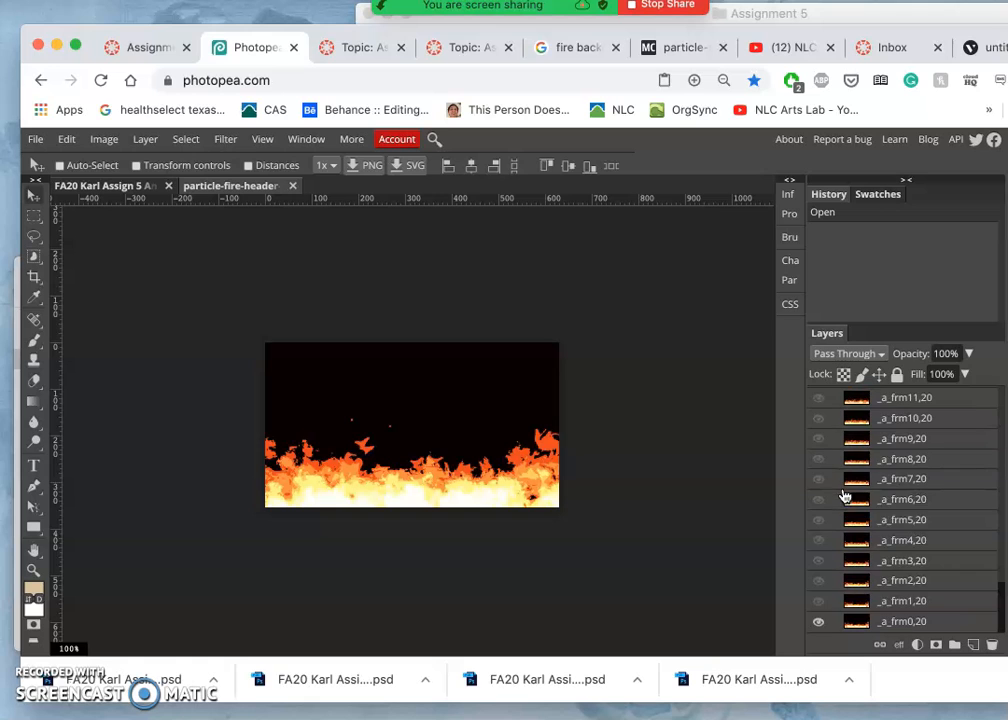
{"action": "scroll", "coordinate": [908, 565], "scroll_direction": "up", "scroll_amount": 15}
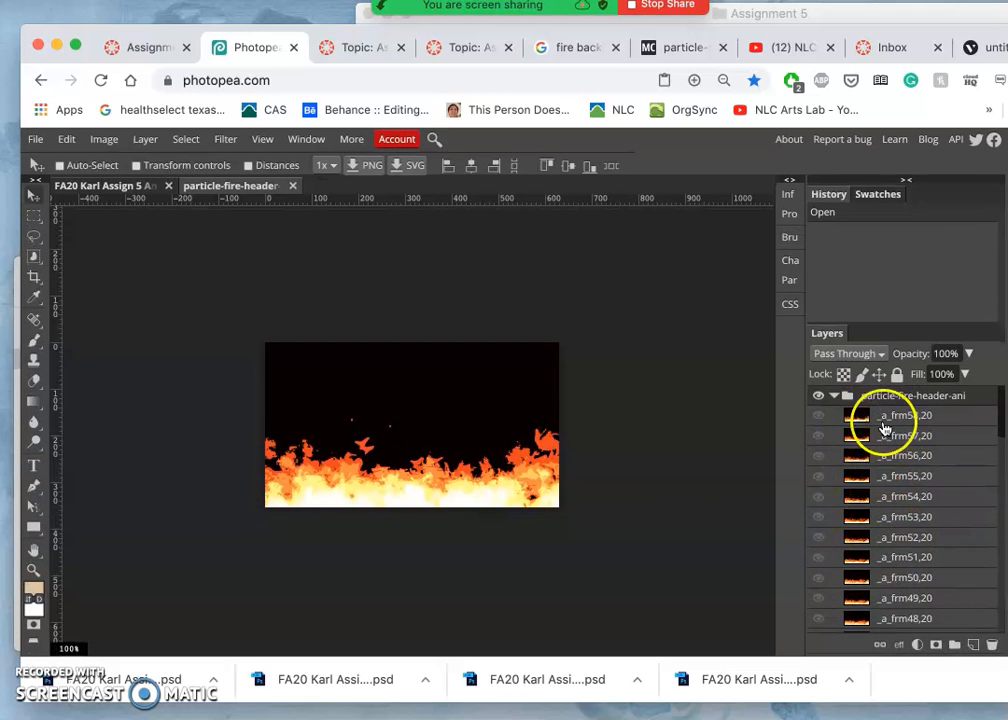
{"action": "left_click", "coordinate": [835, 396]}
{"action": "left_click_drag", "start_coordinate": [849, 399], "coordinate": [112, 184]}
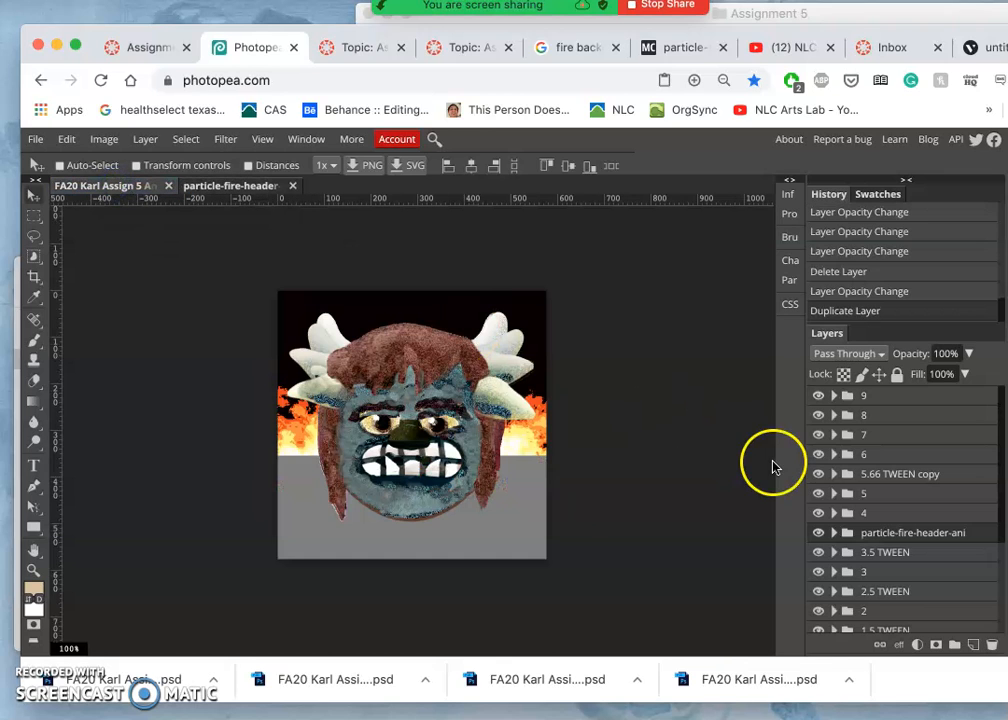
{"action": "mouse_move", "coordinate": [868, 541]}
{"action": "left_mouse_down"}
{"action": "mouse_move", "coordinate": [862, 607]}
{"action": "mouse_move", "coordinate": [843, 543]}
{"action": "mouse_move", "coordinate": [860, 646]}
{"action": "mouse_move", "coordinate": [862, 560]}
{"action": "mouse_move", "coordinate": [871, 533]}
{"action": "mouse_move", "coordinate": [876, 541]}
{"action": "left_mouse_up"}
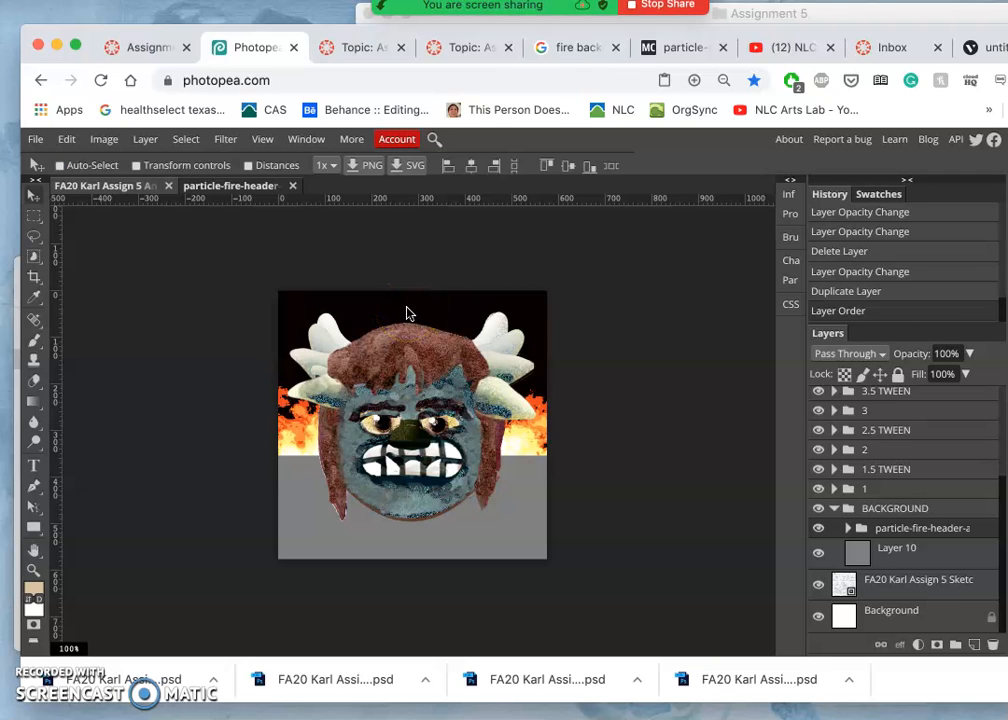
Step: Free-transform the fire group to fill the square canvas, at 91.43% width and 162.71% height
{"action": "key", "text": "super+alt+t"}
{"action": "left_click", "coordinate": [427, 458]}
{"action": "left_click_drag", "start_coordinate": [424, 456], "coordinate": [424, 558]}
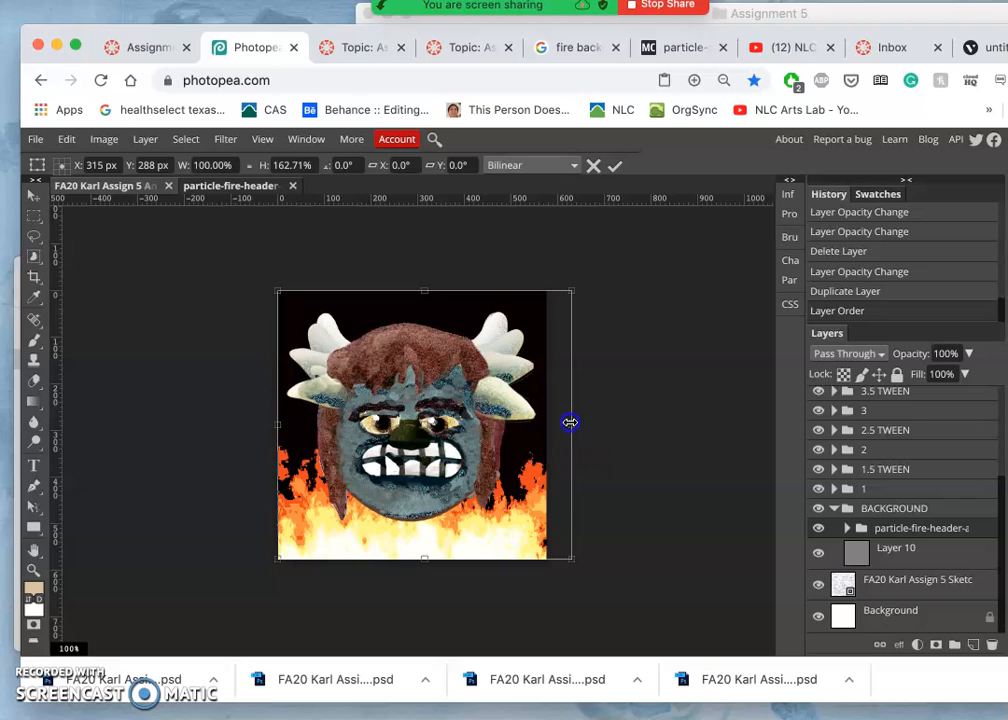
{"action": "left_click_drag", "start_coordinate": [557, 422], "coordinate": [544, 420]}
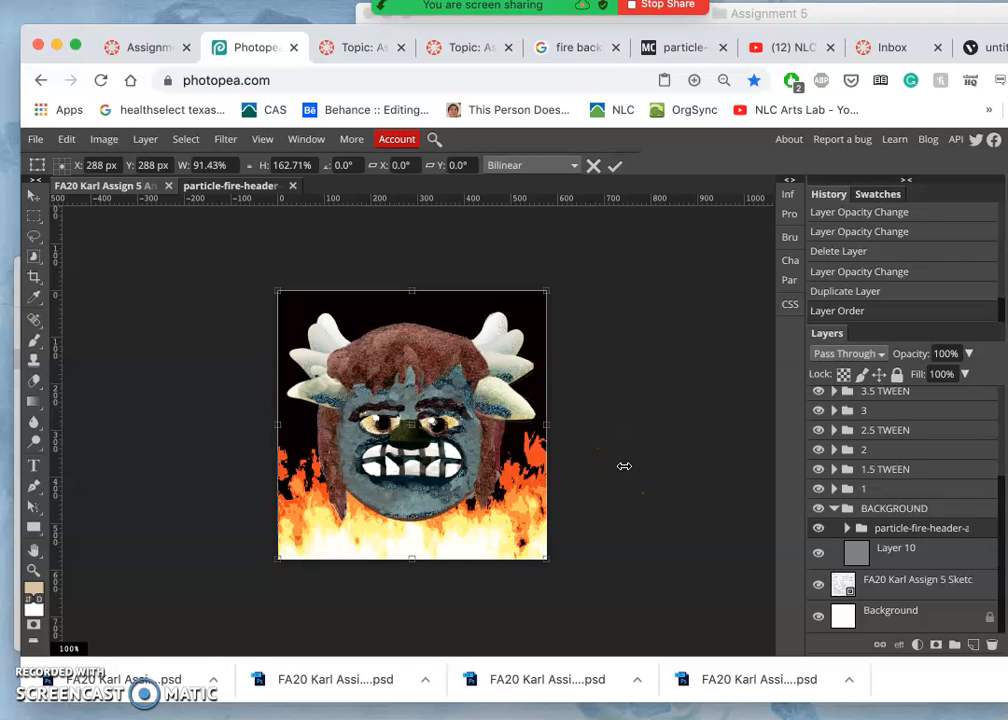
Step: Try the Lighten, Overlay and Soft Light blend modes on the fire group
{"action": "left_click", "coordinate": [882, 354]}
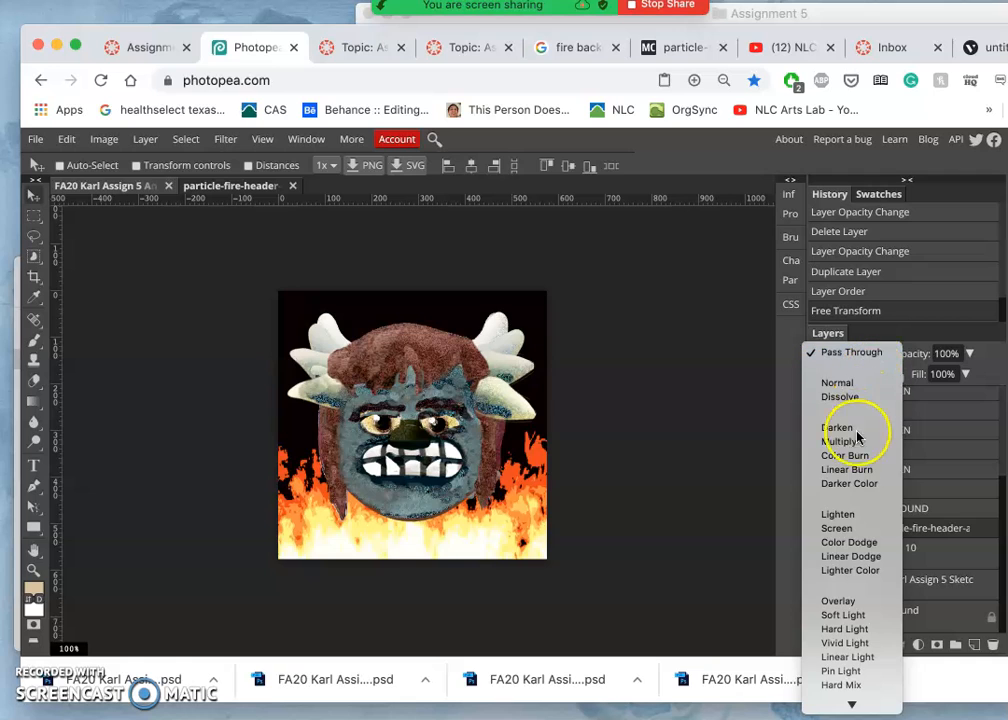
{"action": "left_click", "coordinate": [855, 514]}
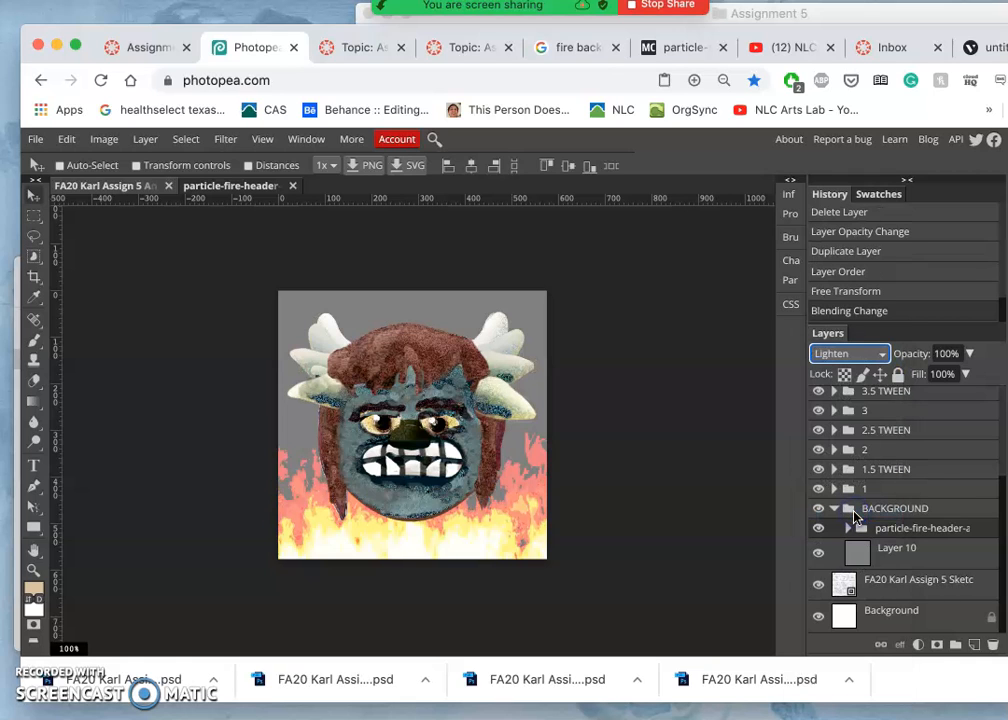
{"action": "left_click", "coordinate": [881, 352]}
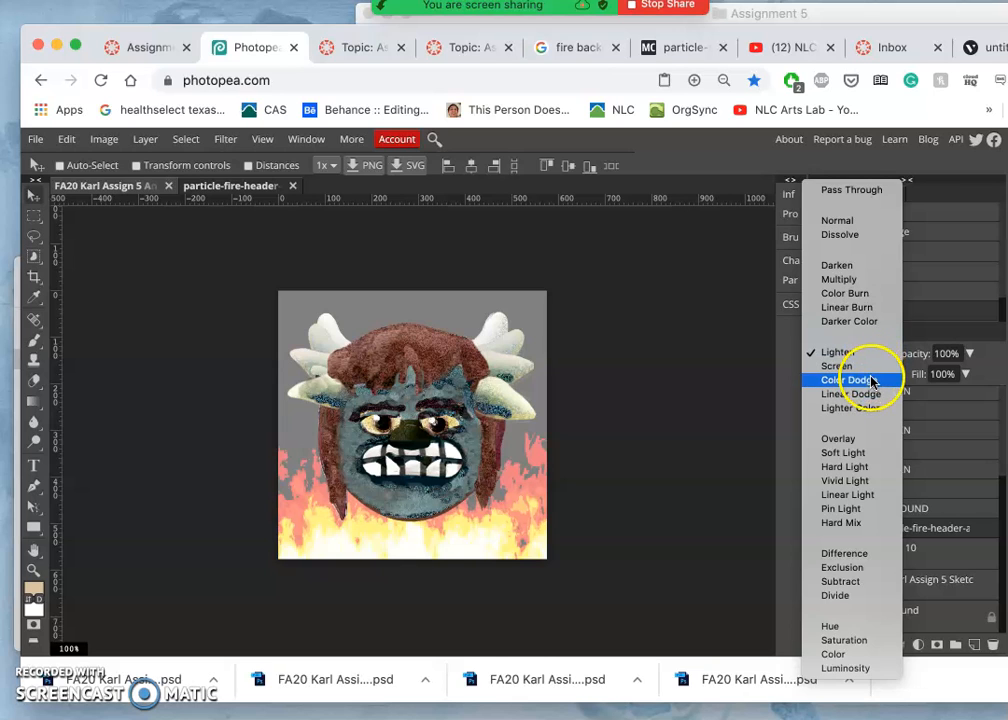
{"action": "left_click", "coordinate": [845, 439]}
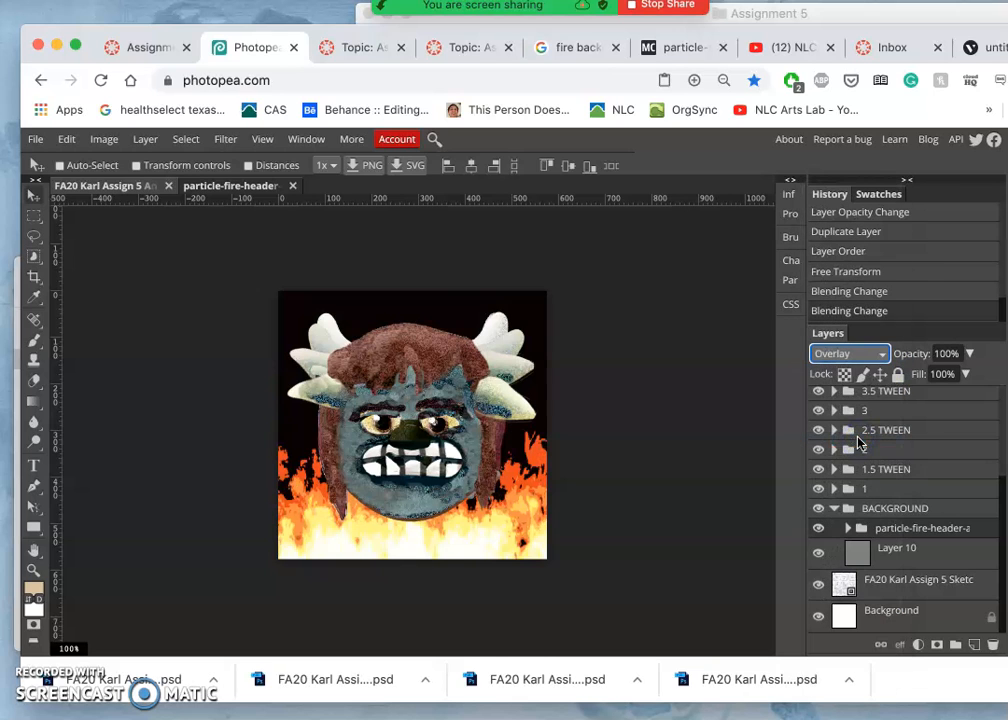
{"action": "left_click", "coordinate": [881, 356]}
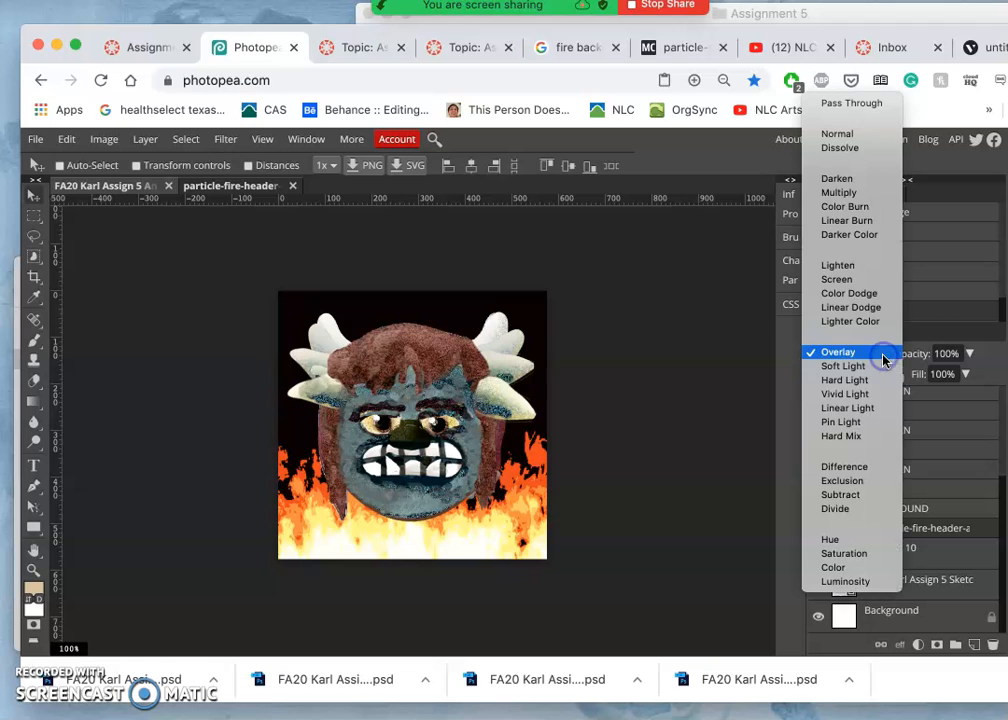
{"action": "left_click", "coordinate": [878, 367]}
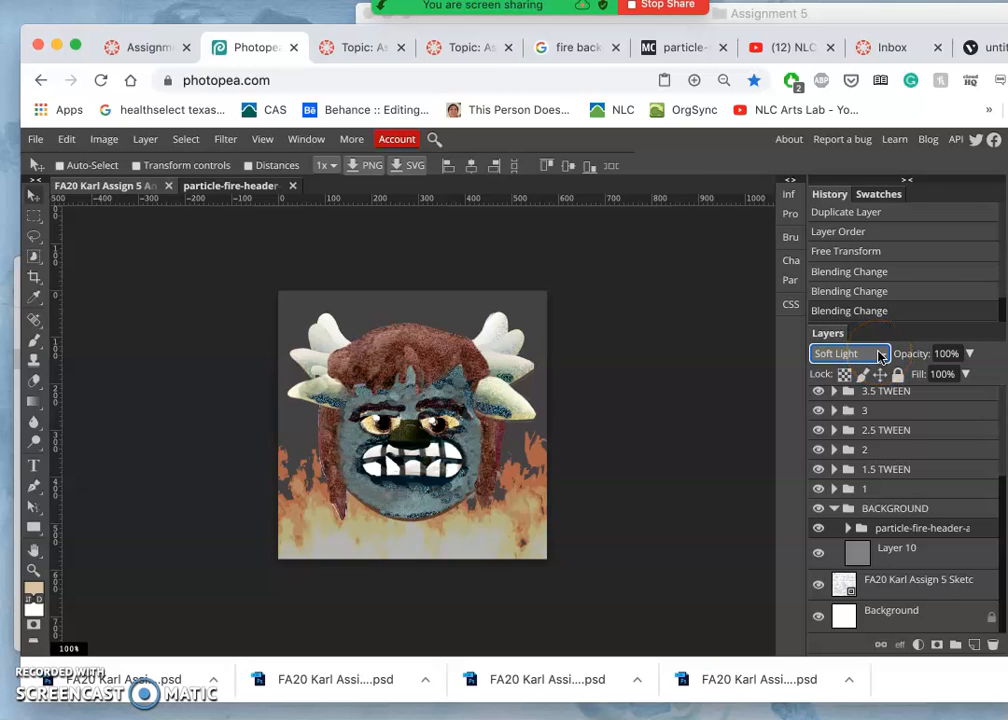
Step: Add a red Color Overlay effect with reduced opacity to Layer 10 in the BACKGROUND group
{"action": "double_click", "coordinate": [886, 551]}
{"action": "left_click", "coordinate": [950, 554]}
{"action": "double_click", "coordinate": [950, 553]}
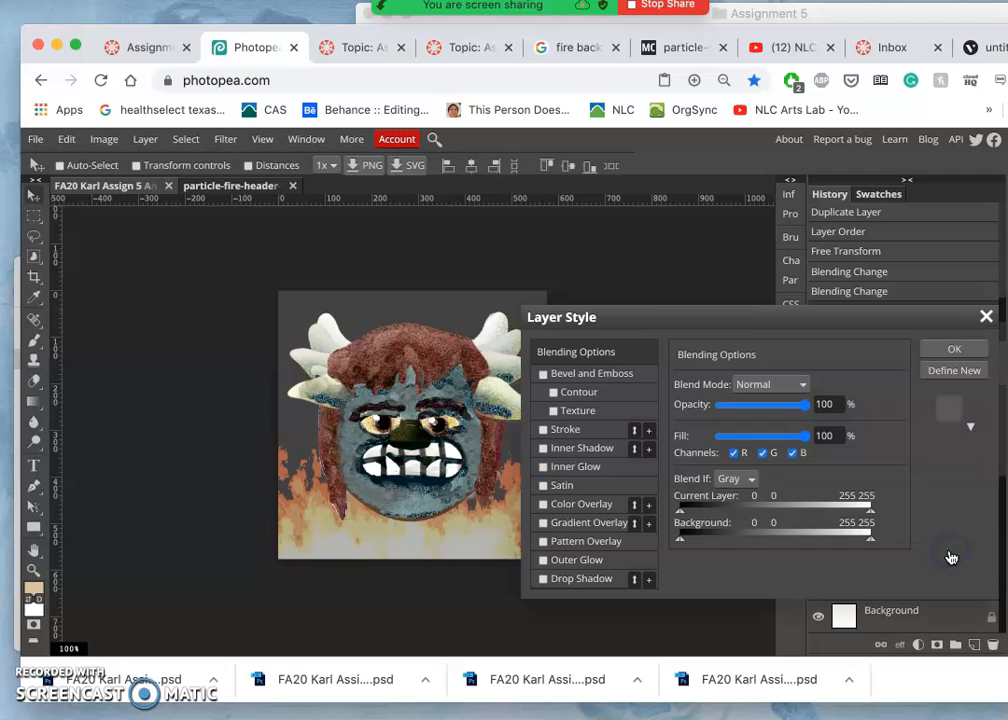
{"action": "left_click", "coordinate": [543, 507]}
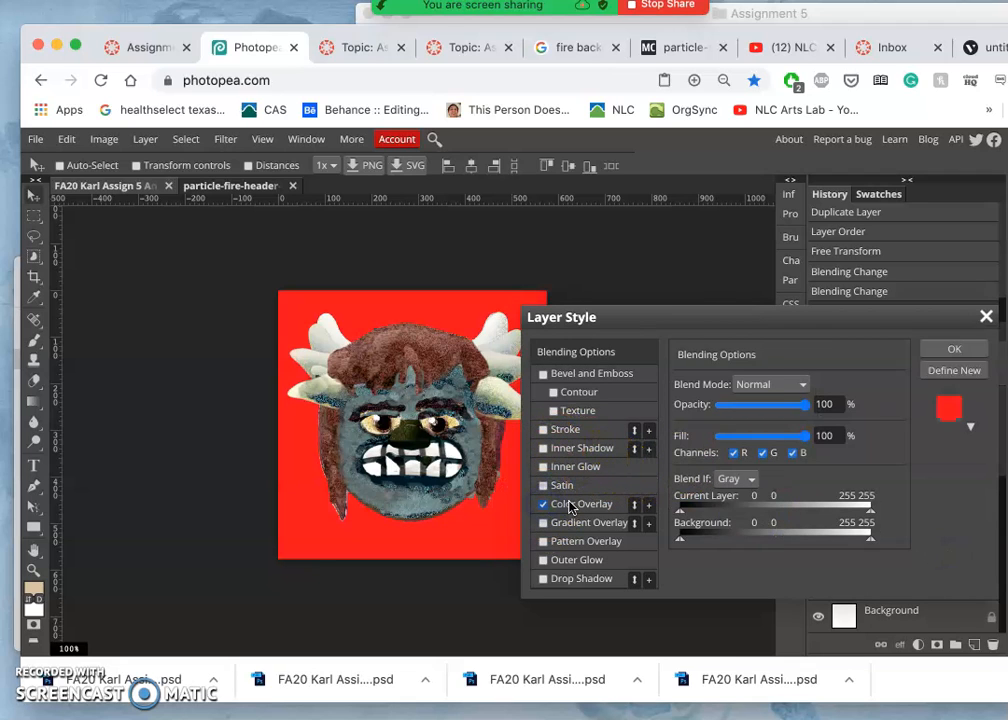
{"action": "left_click", "coordinate": [572, 505]}
{"action": "left_click_drag", "start_coordinate": [810, 405], "coordinate": [742, 410]}
Step: Add a Gradient Overlay with the beige-to-white preset to Layer 10 and apply the layer style
{"action": "left_click", "coordinate": [605, 530]}
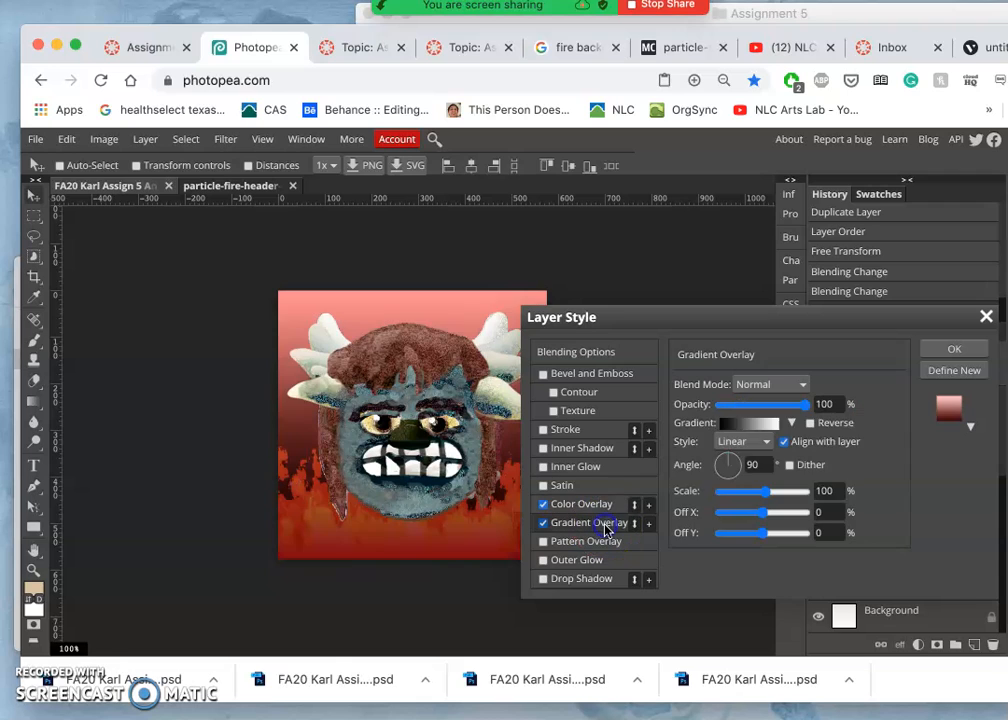
{"action": "left_click", "coordinate": [791, 422]}
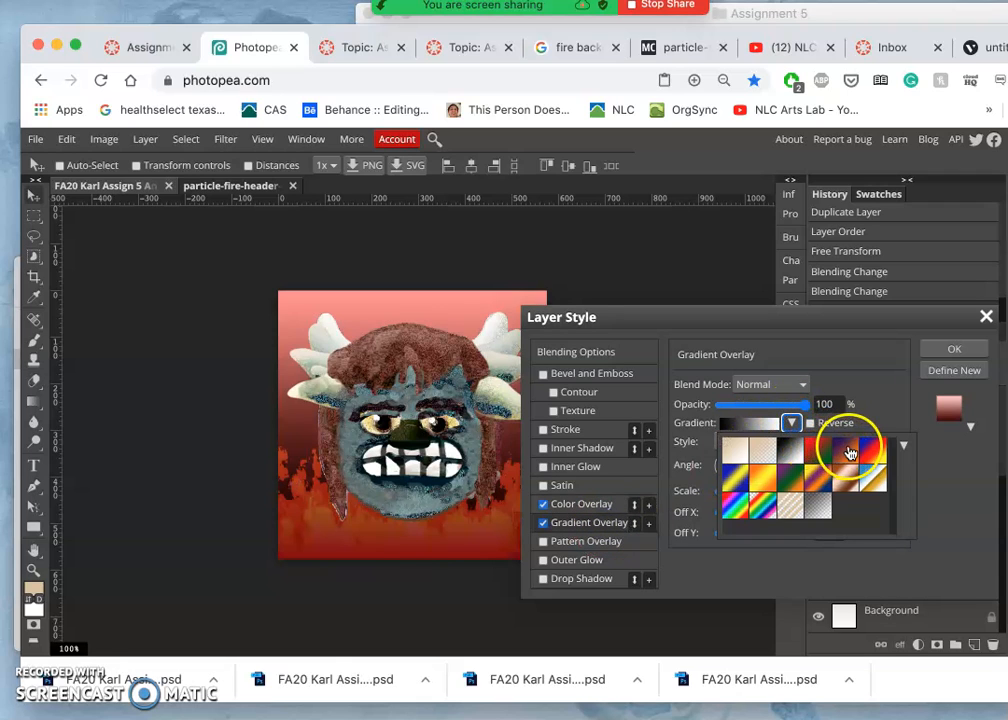
{"action": "left_click", "coordinate": [730, 453]}
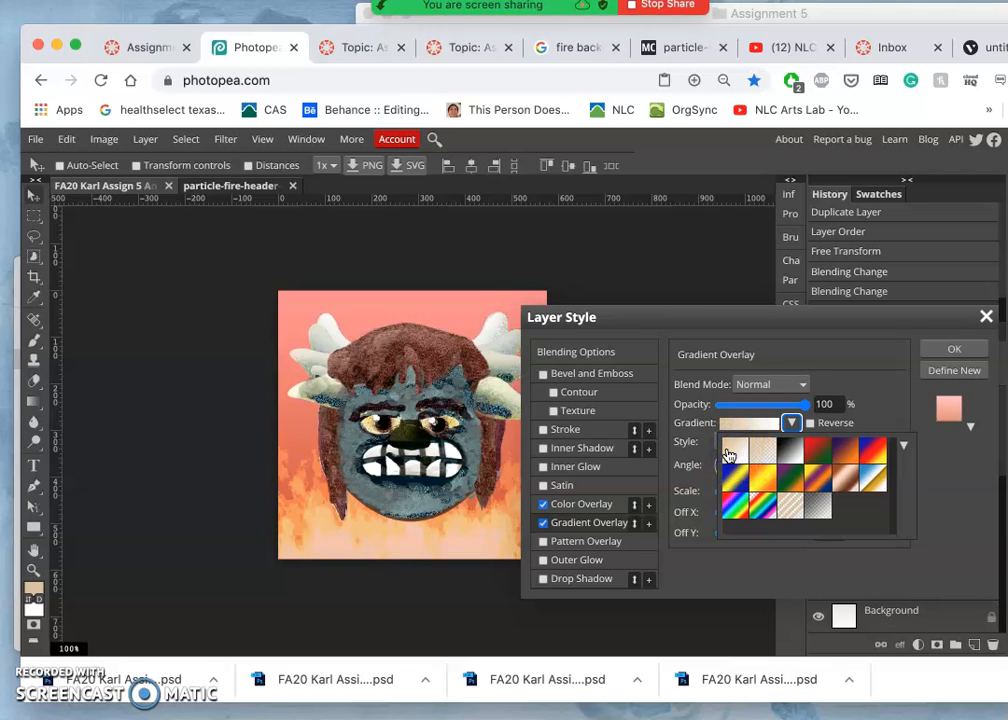
{"action": "left_click", "coordinate": [962, 349]}
{"action": "left_click", "coordinate": [962, 349]}
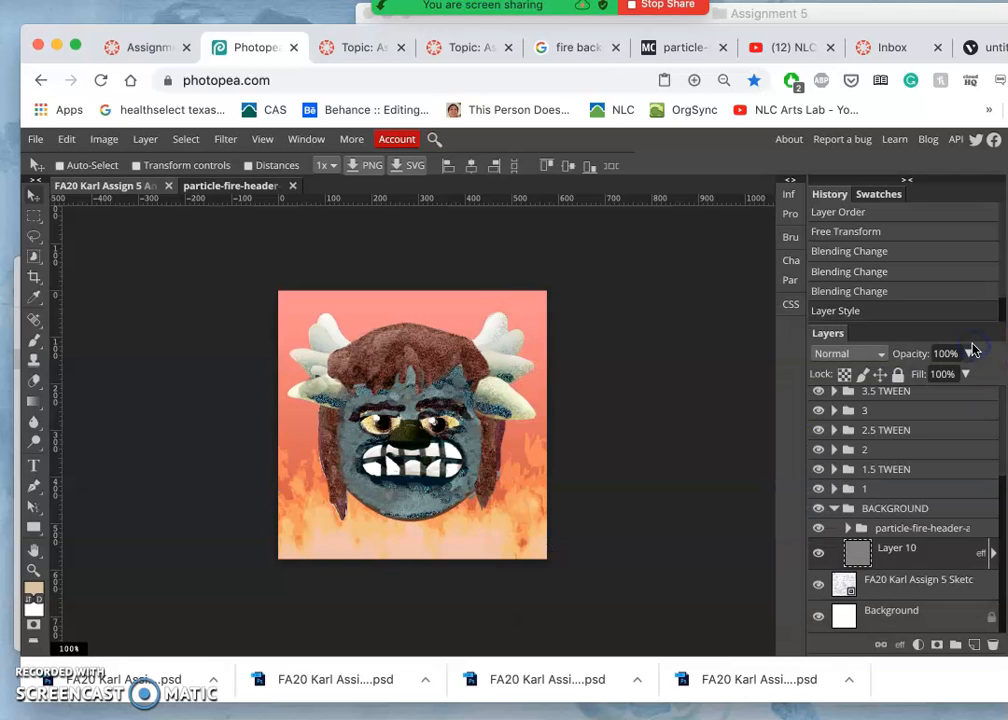
Step: Set the fire group's blend mode to Pin Light and its opacity to 49%
{"action": "left_click", "coordinate": [920, 532]}
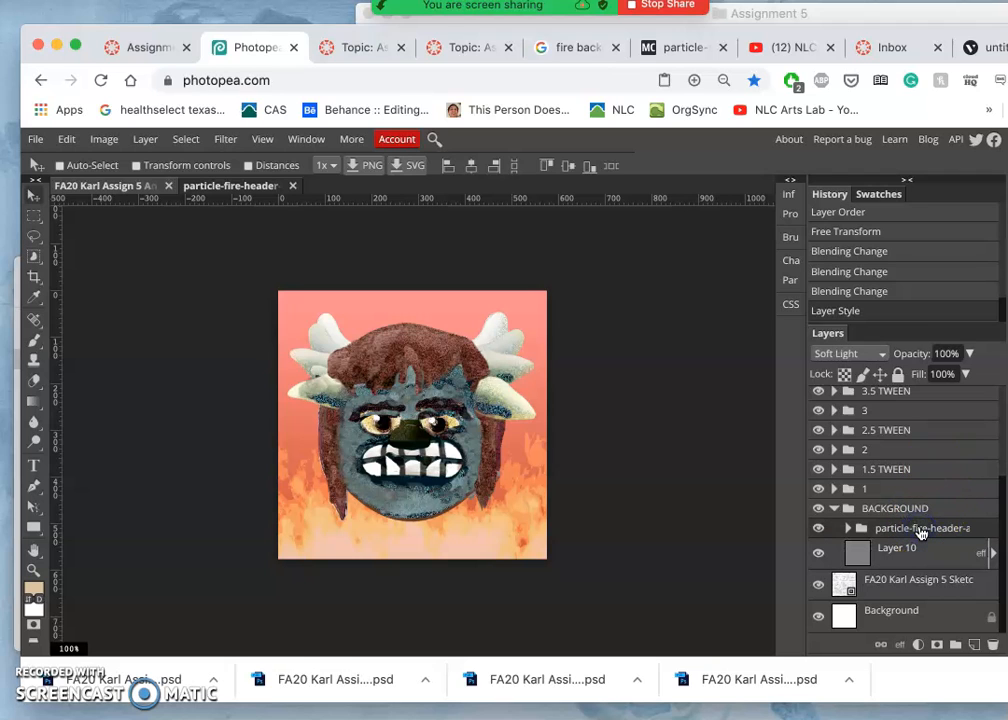
{"action": "left_click", "coordinate": [871, 354]}
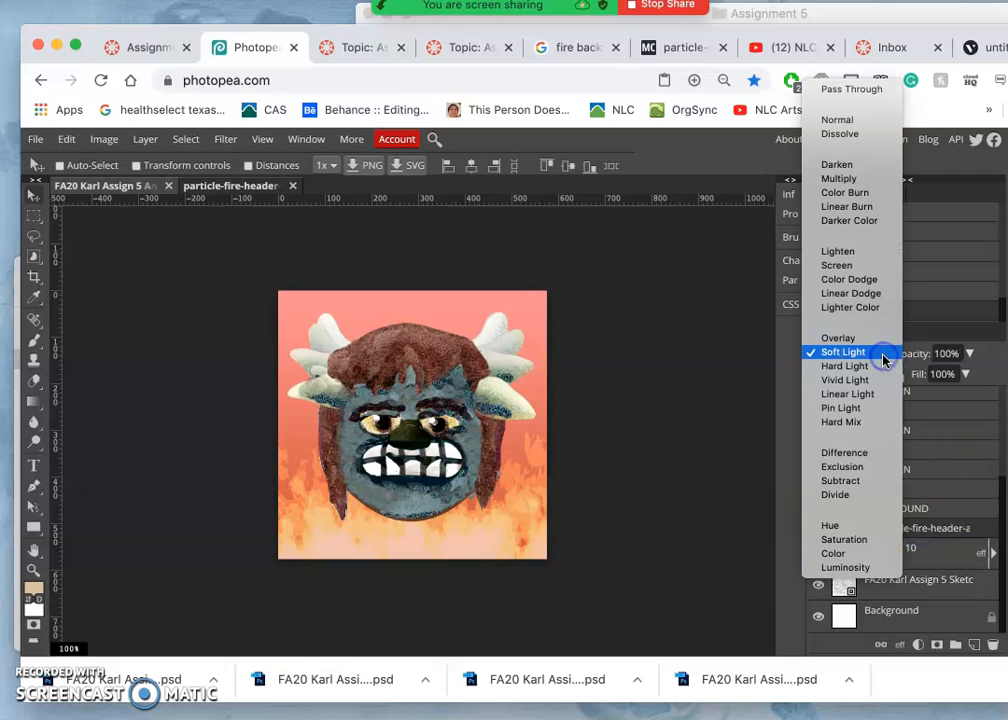
{"action": "left_click", "coordinate": [859, 409]}
{"action": "left_click", "coordinate": [968, 355]}
{"action": "left_click_drag", "start_coordinate": [966, 373], "coordinate": [940, 375]}
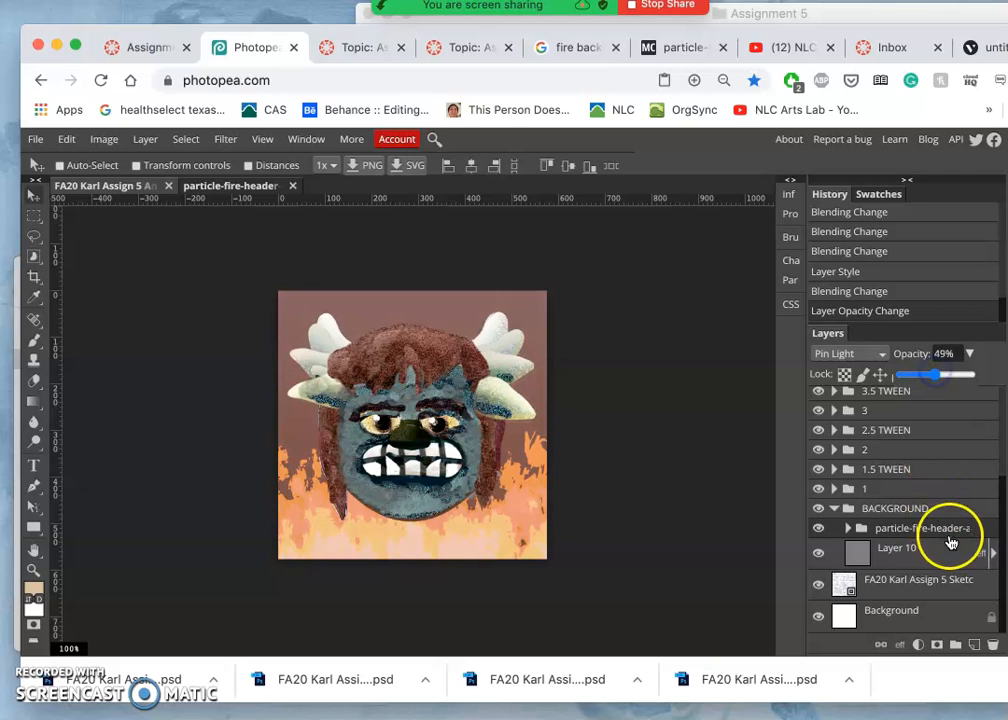
Step: Change Layer 10's Gradient Overlay to the yellow, violet, orange and blue preset and lower its opacity to 58%
{"action": "left_click", "coordinate": [993, 552]}
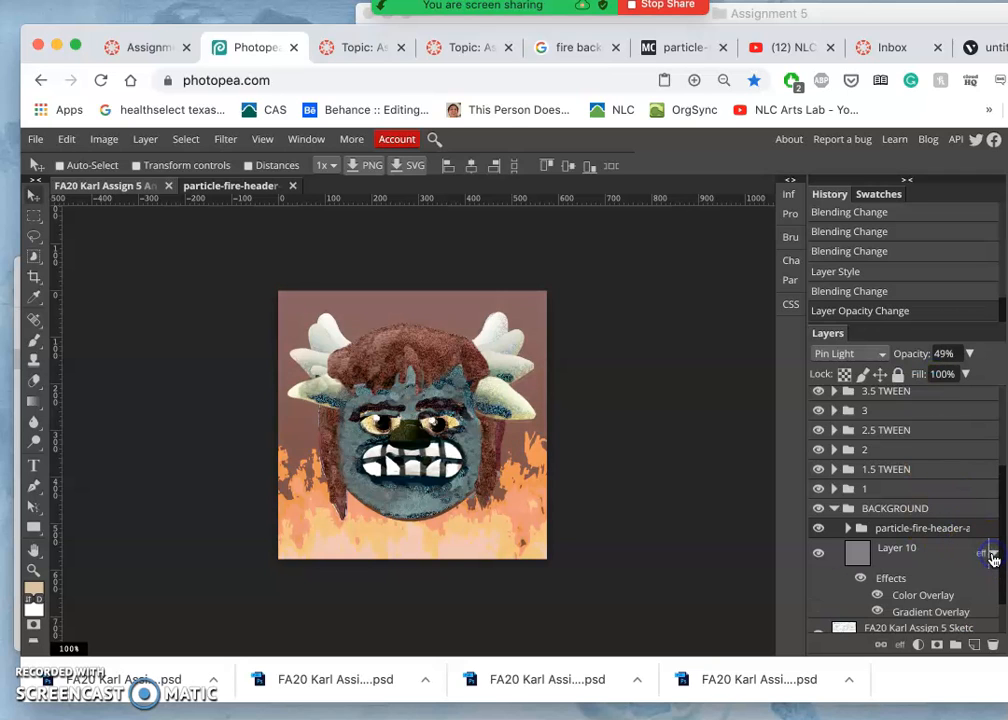
{"action": "double_click", "coordinate": [918, 613]}
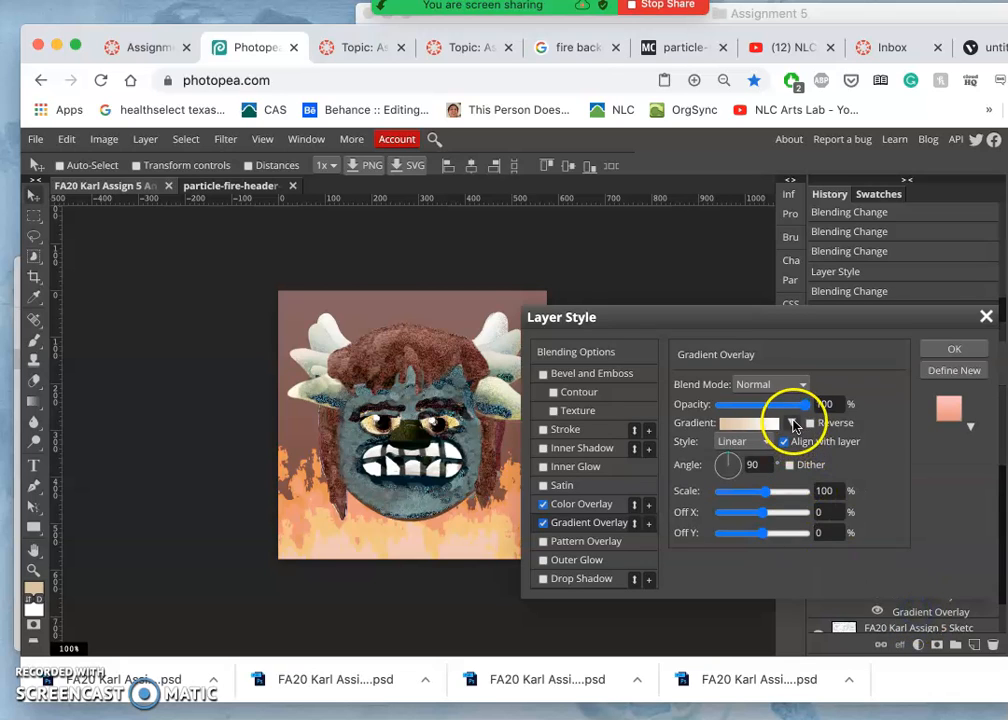
{"action": "left_click", "coordinate": [793, 423]}
{"action": "left_click", "coordinate": [820, 481]}
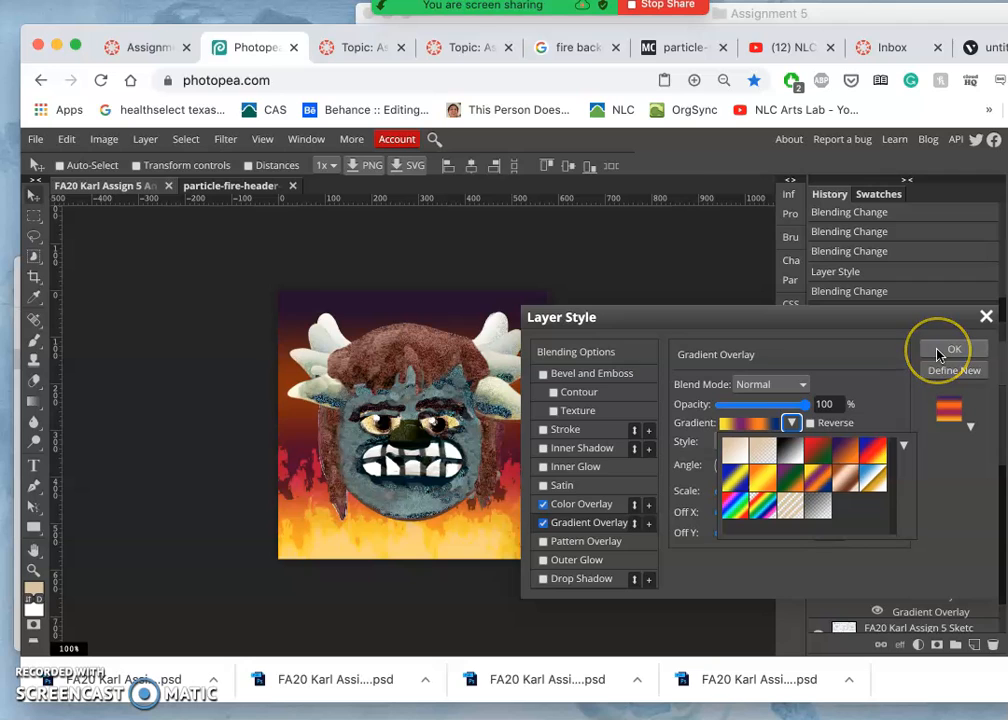
{"action": "left_click_drag", "start_coordinate": [808, 410], "coordinate": [769, 404]}
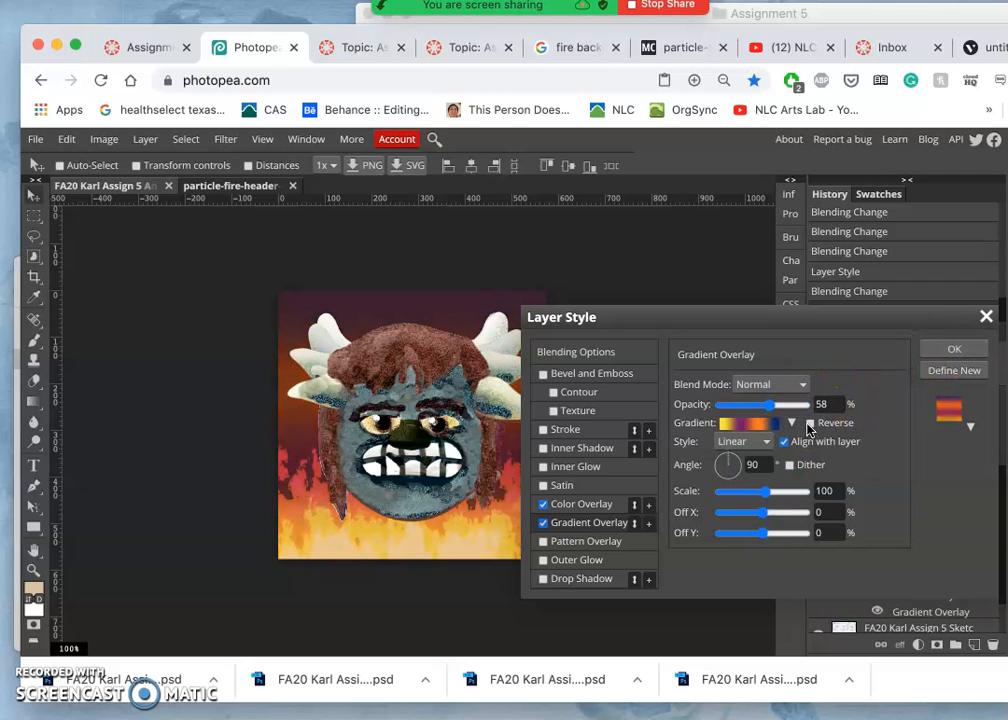
Step: Try reversing the gradient, set the Gradient Overlay's blend mode to Dissolve with Reverse off, and apply the layer style
{"action": "left_click", "coordinate": [810, 424]}
{"action": "left_click", "coordinate": [810, 424]}
{"action": "left_click", "coordinate": [800, 382]}
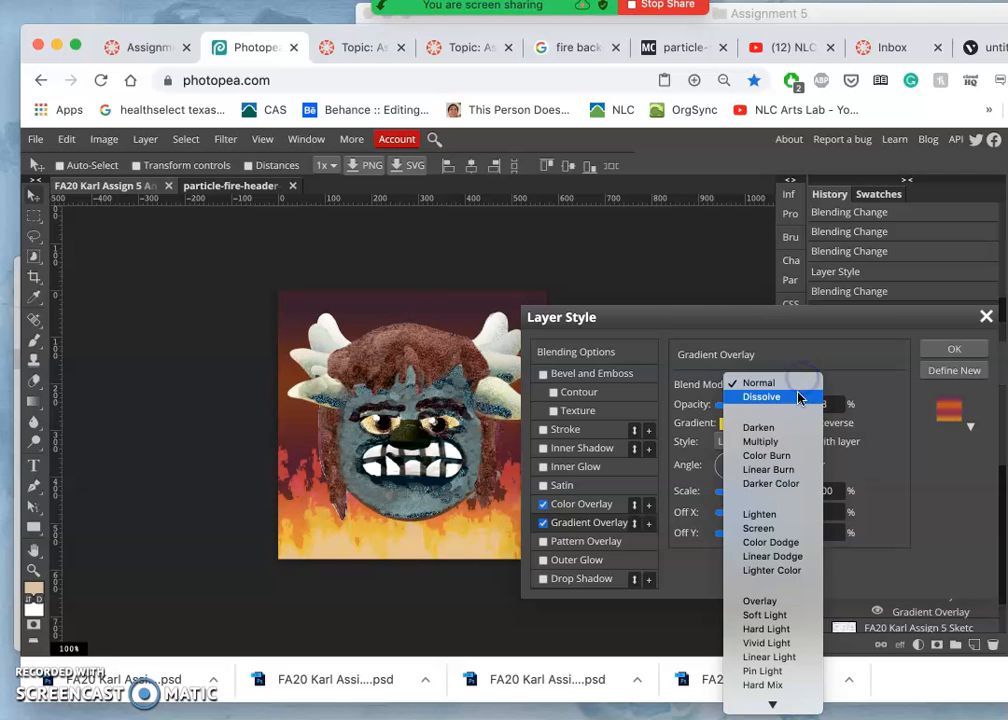
{"action": "left_click", "coordinate": [797, 397]}
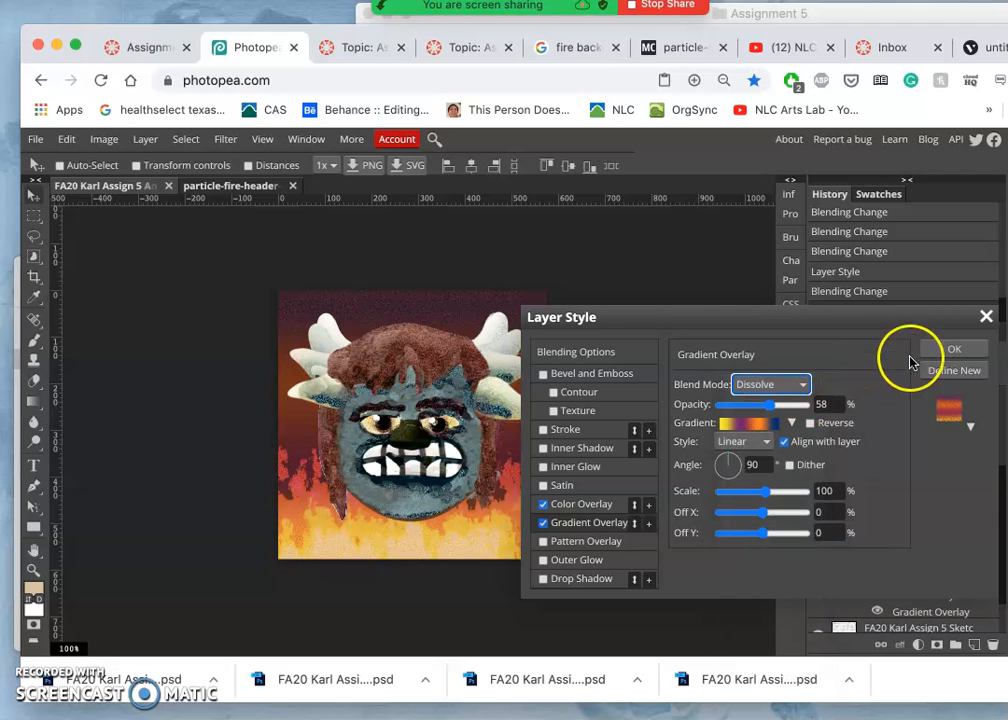
{"action": "left_click", "coordinate": [954, 349]}
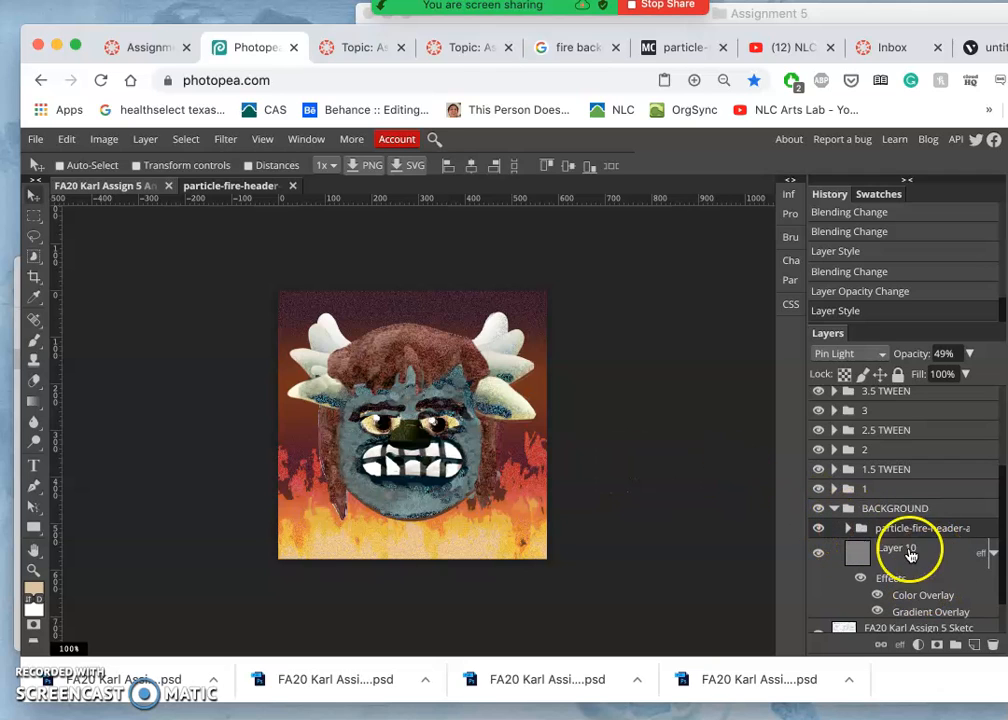
Step: Raise the particle-fire-header group's opacity to 66%
{"action": "left_click", "coordinate": [969, 353]}
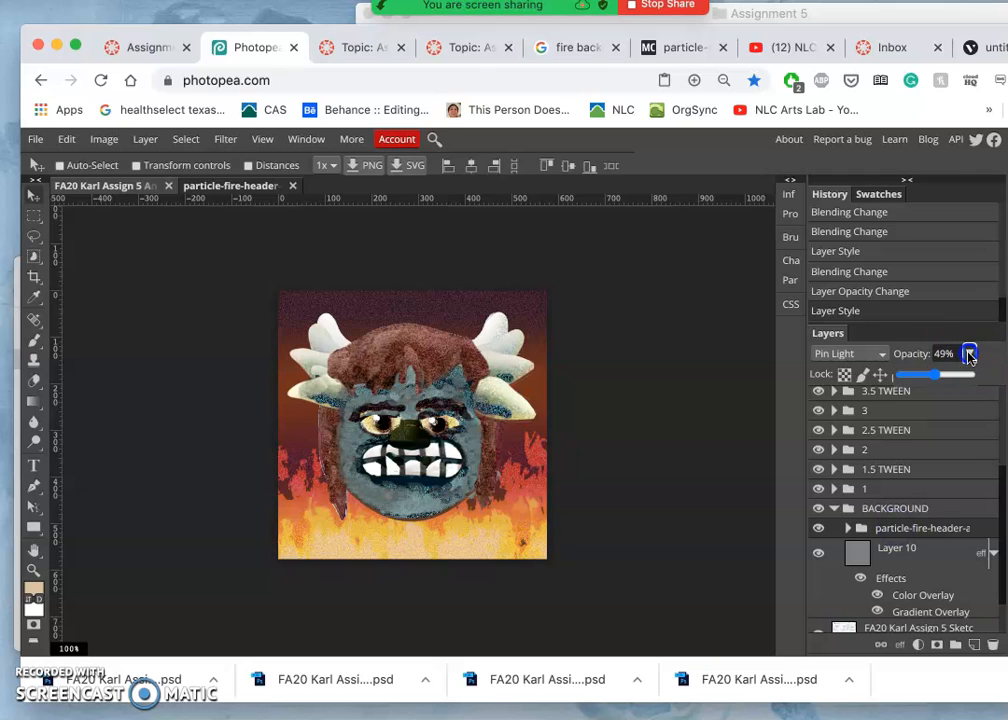
{"action": "mouse_move", "coordinate": [940, 376]}
{"action": "left_mouse_down"}
{"action": "mouse_move", "coordinate": [950, 376]}
{"action": "mouse_move", "coordinate": [912, 379]}
{"action": "mouse_move", "coordinate": [945, 384]}
{"action": "left_mouse_up"}
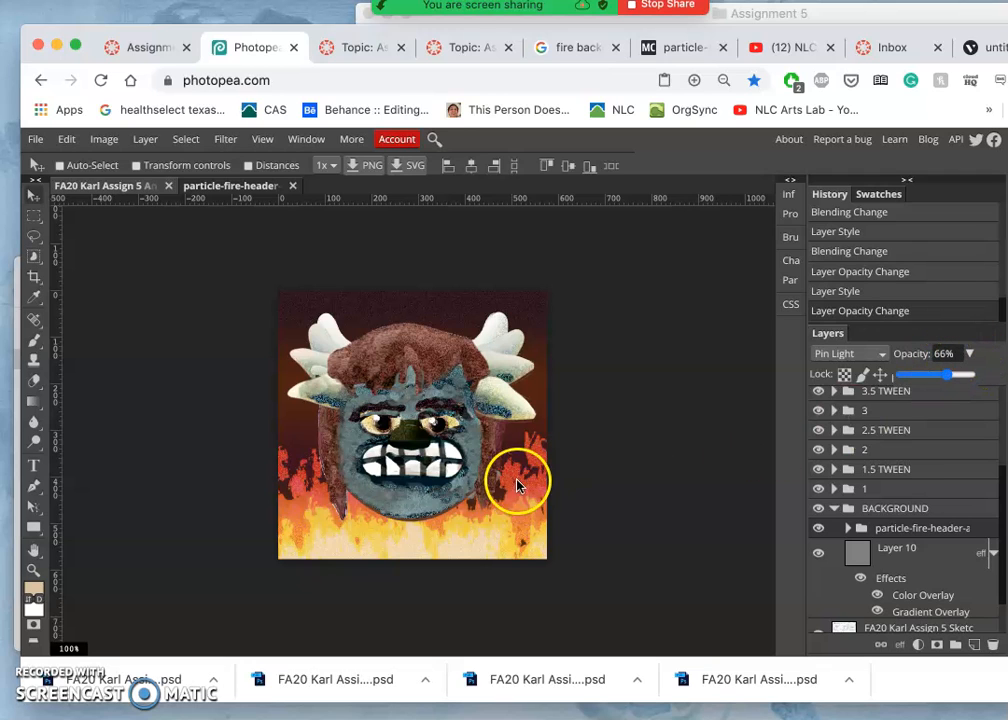
Step: Look through the frame layers inside the fire group to check which fire frames are visible
{"action": "left_click", "coordinate": [834, 508]}
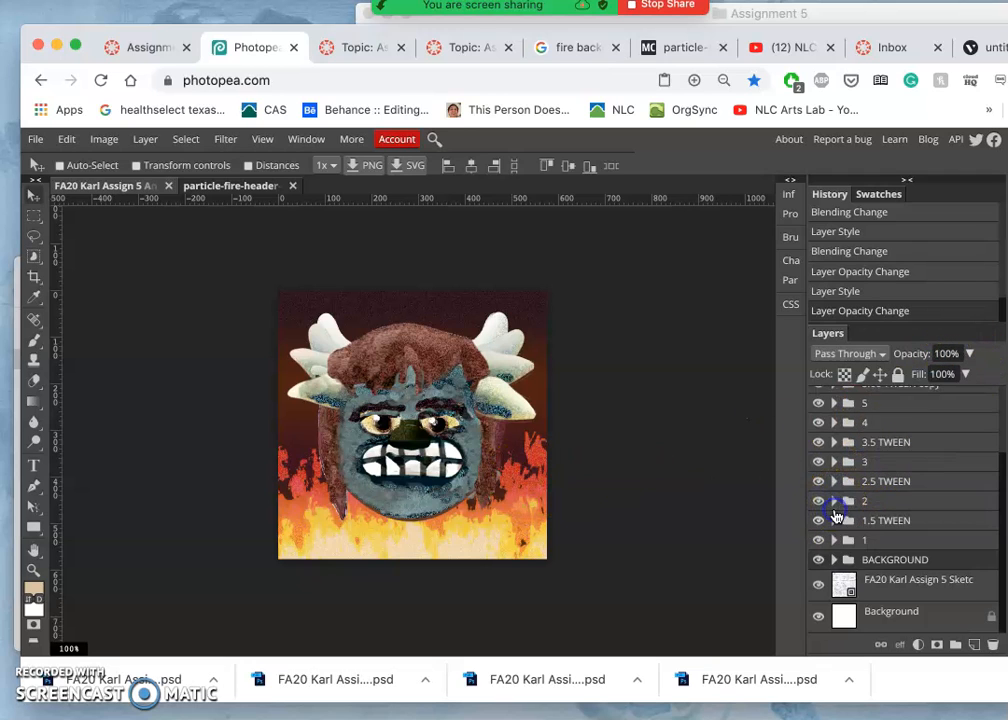
{"action": "left_click", "coordinate": [832, 559]}
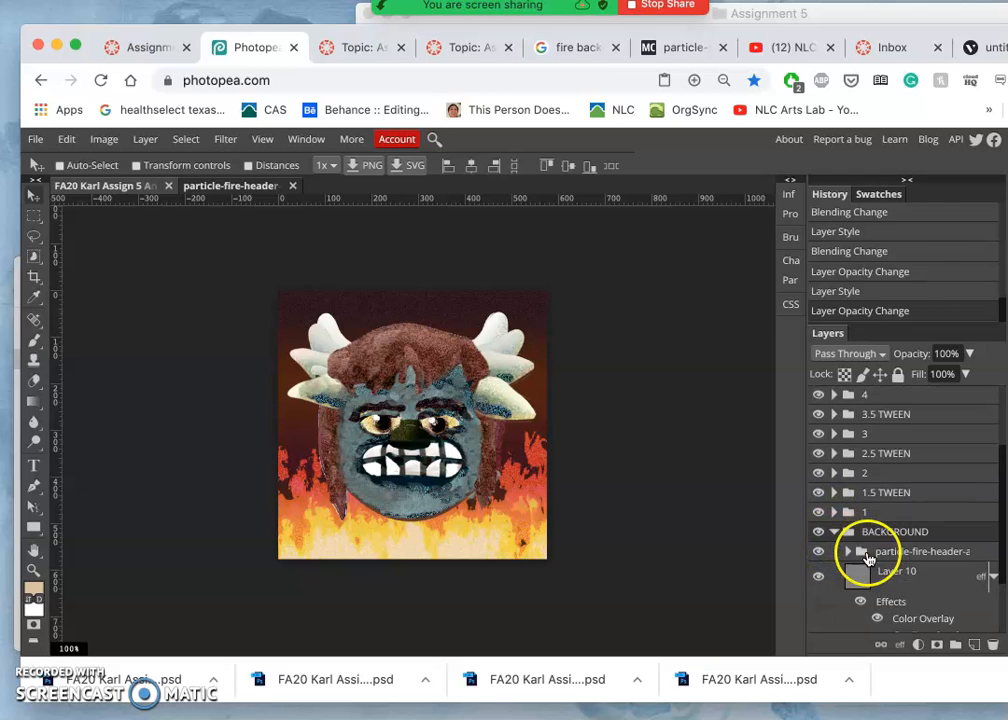
{"action": "scroll", "coordinate": [869, 559], "scroll_direction": "down", "scroll_amount": 1}
{"action": "left_click", "coordinate": [850, 485]}
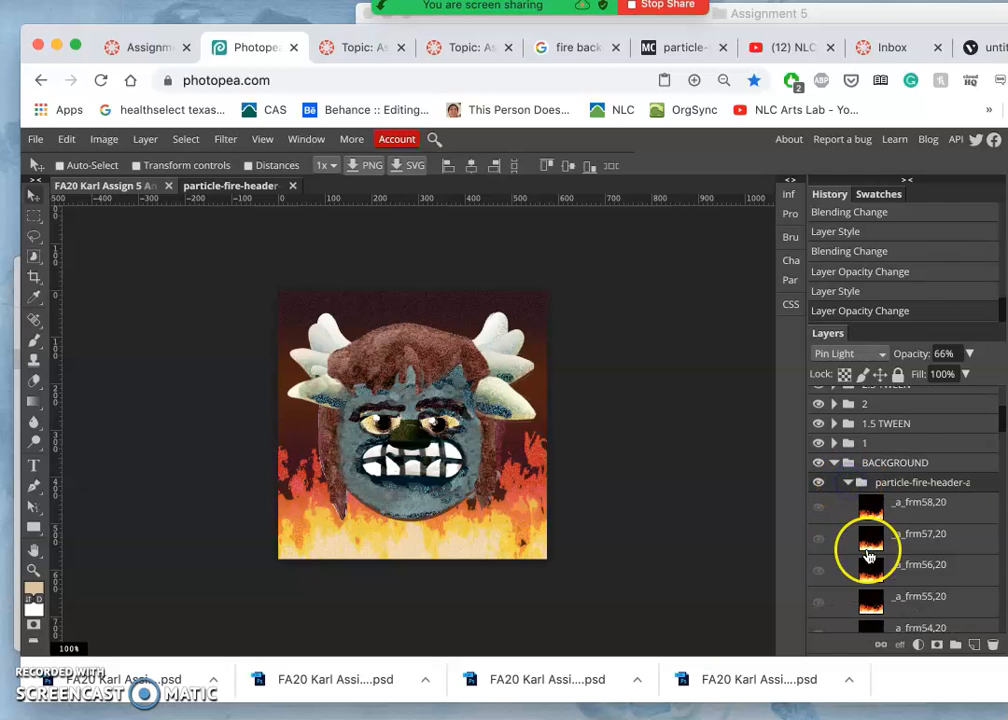
{"action": "scroll", "coordinate": [862, 547], "scroll_direction": "down", "scroll_amount": 6}
{"action": "scroll", "coordinate": [869, 556], "scroll_direction": "down", "scroll_amount": 15}
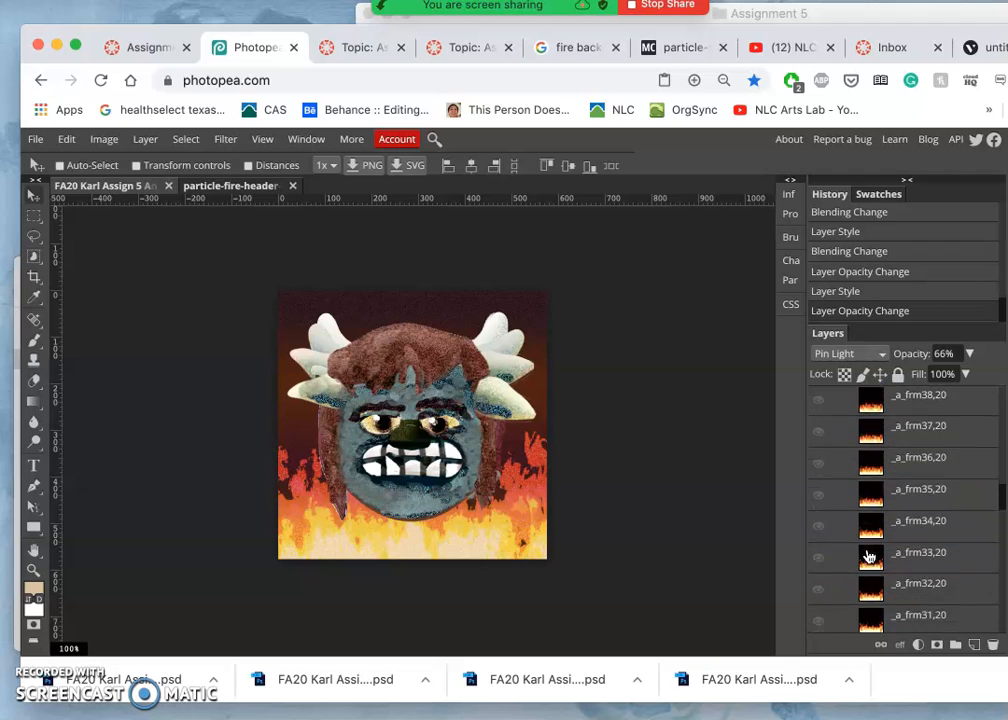
{"action": "scroll", "coordinate": [869, 556], "scroll_direction": "down", "scroll_amount": 3}
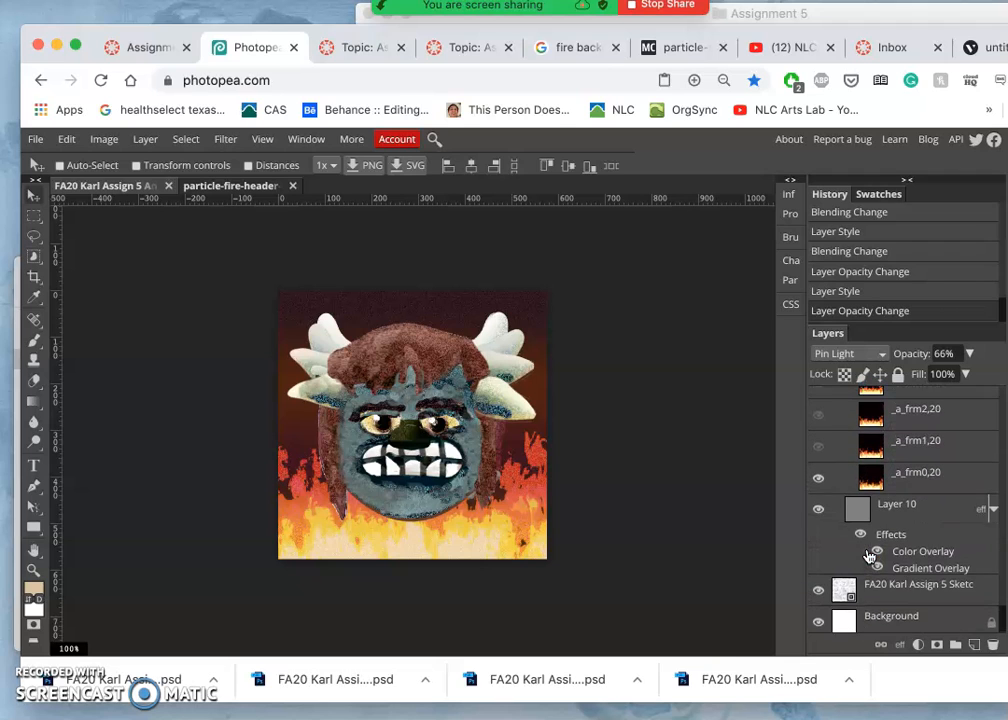
{"action": "left_click", "coordinate": [838, 522]}
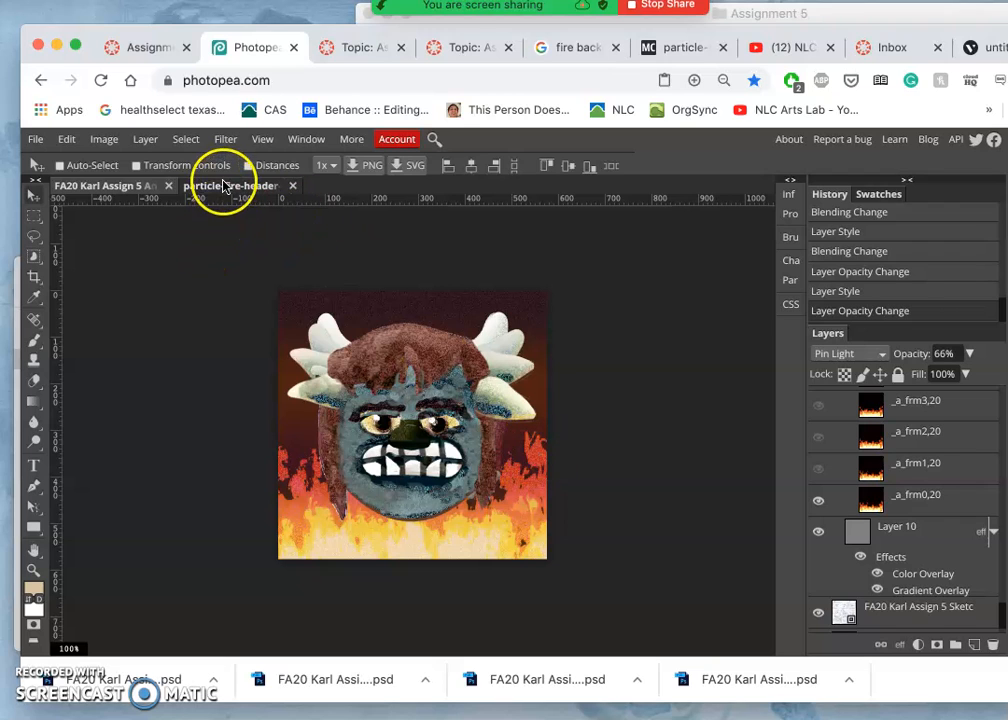
{"action": "scroll", "coordinate": [866, 461], "scroll_direction": "up", "scroll_amount": 10}
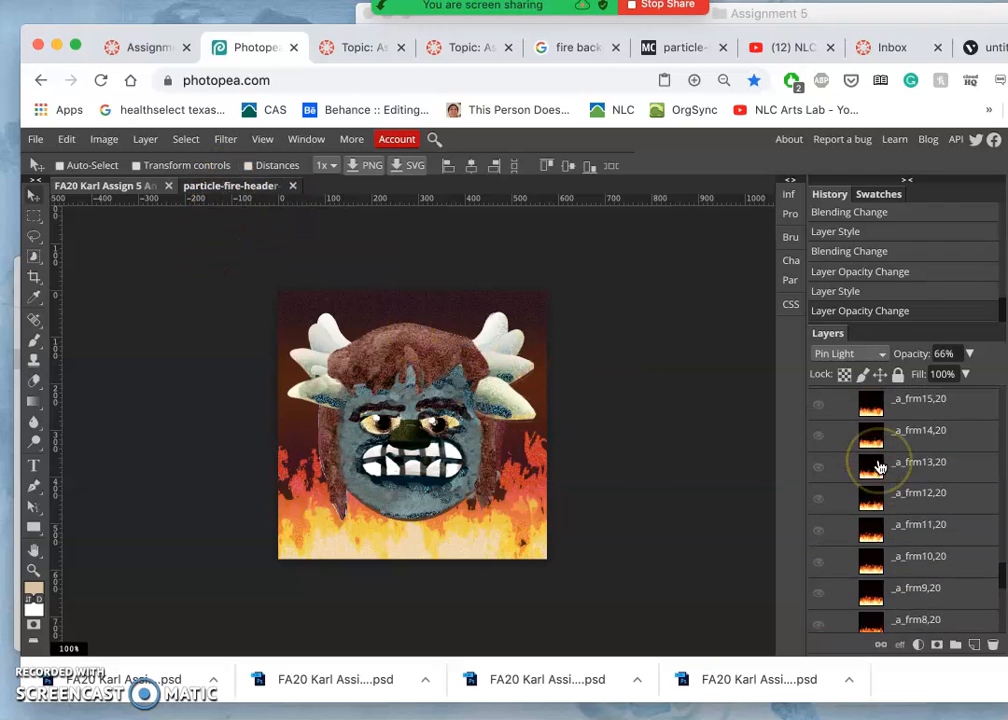
{"action": "scroll", "coordinate": [879, 466], "scroll_direction": "up", "scroll_amount": 20}
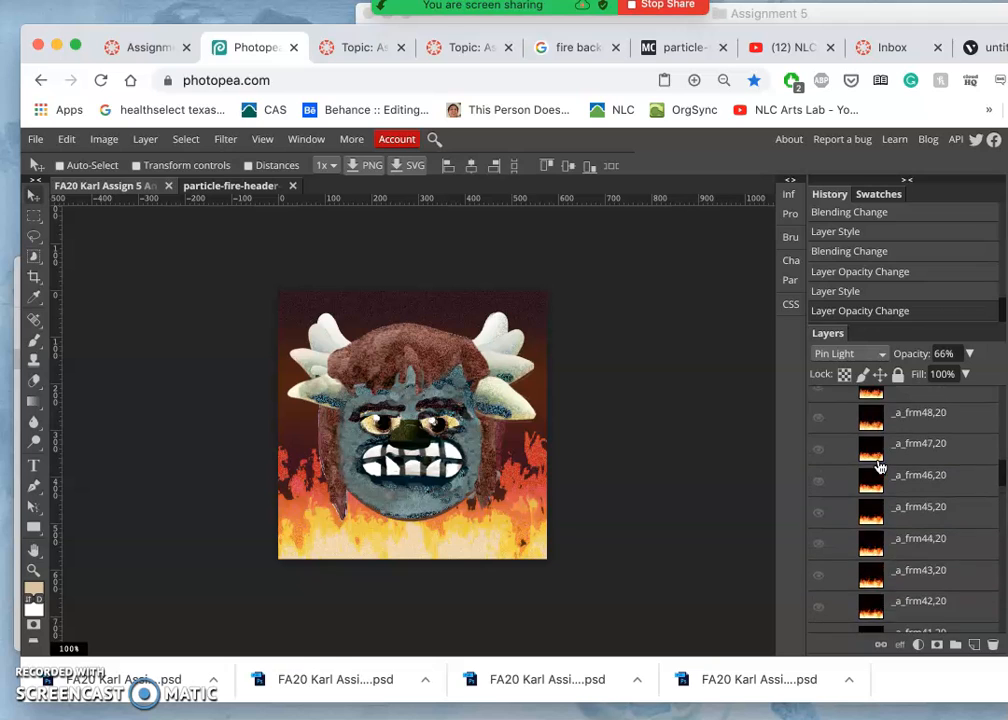
Step: Hide the face groups from 1.5 TWEEN up to 9, leaving only group 1 visible over the BACKGROUND group
{"action": "scroll", "coordinate": [879, 466], "scroll_direction": "up", "scroll_amount": 5}
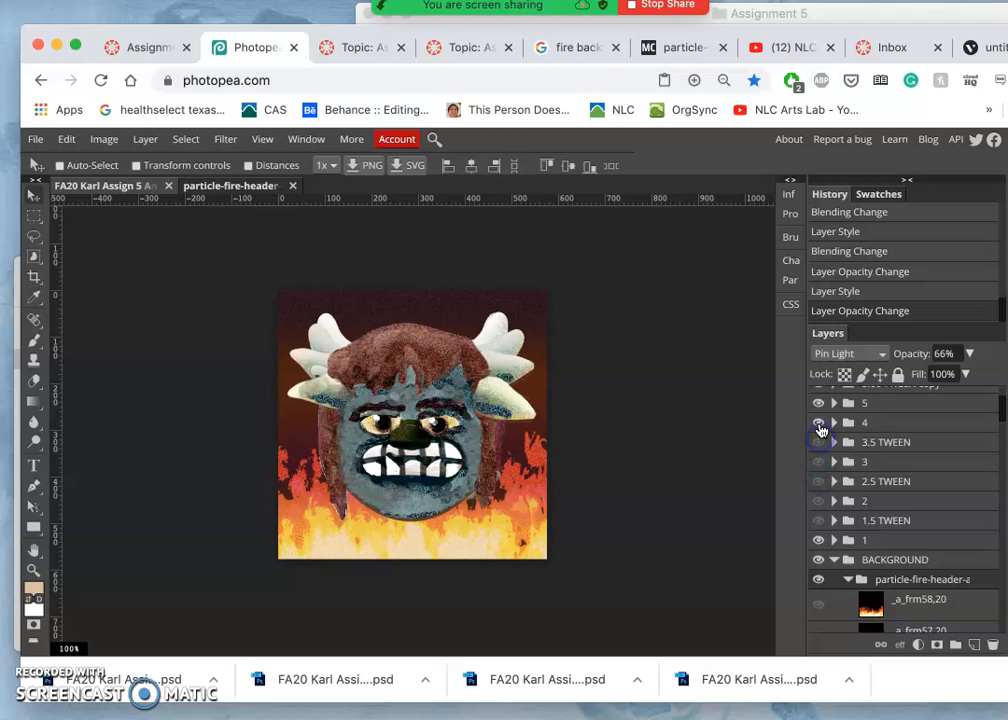
{"action": "scroll", "coordinate": [821, 420], "scroll_direction": "up", "scroll_amount": 3}
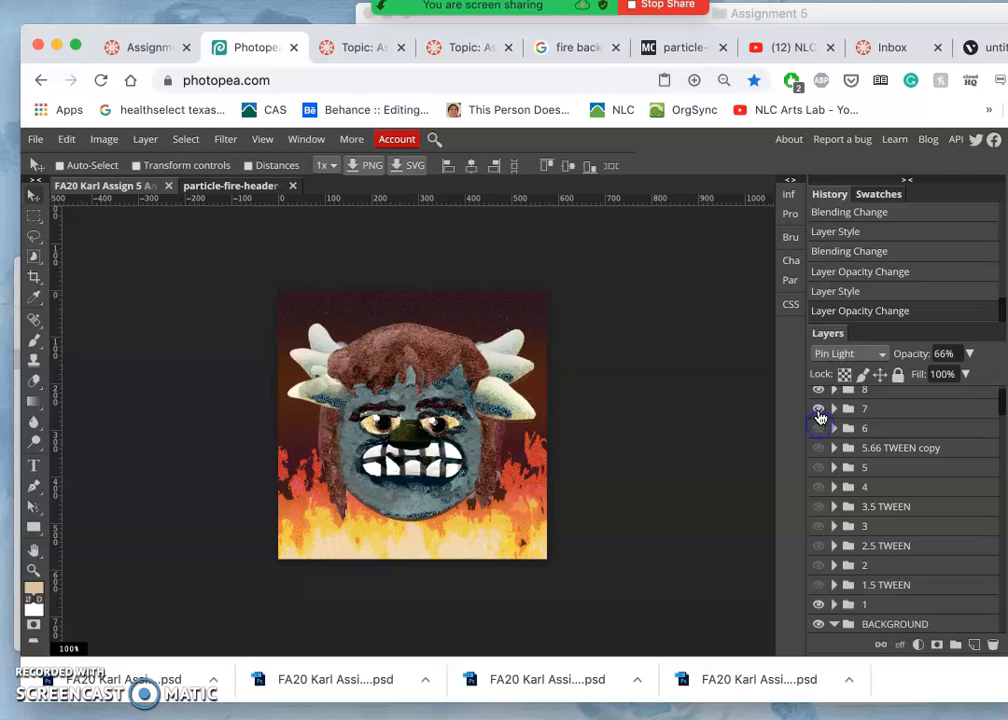
{"action": "left_click", "coordinate": [820, 410]}
{"action": "left_click", "coordinate": [819, 392]}
{"action": "scroll", "coordinate": [824, 443], "scroll_direction": "up", "scroll_amount": 1}
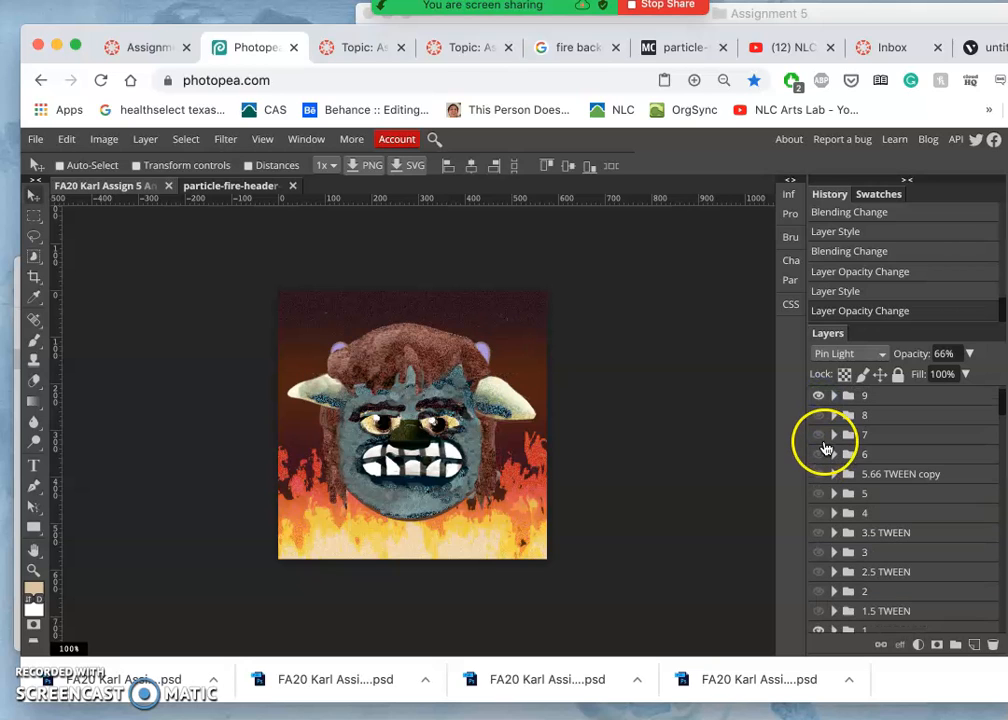
{"action": "left_click", "coordinate": [818, 396]}
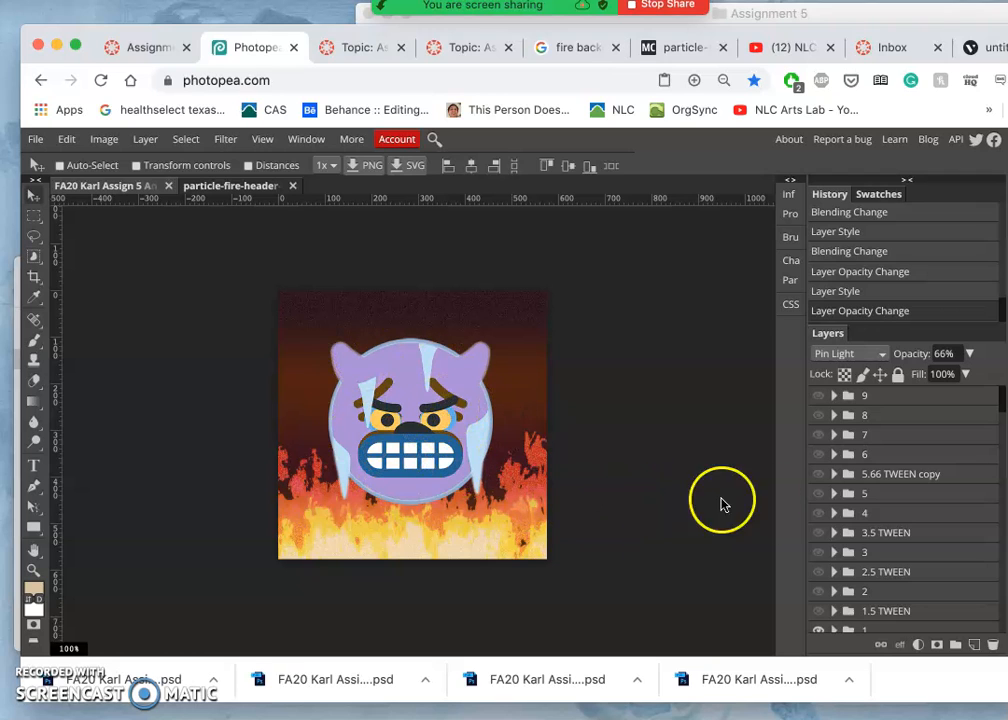
Step: Export the first animation frame as a JPG at 100% quality and check the file in the Downloads folder
{"action": "scroll", "coordinate": [827, 548], "scroll_direction": "down", "scroll_amount": 3}
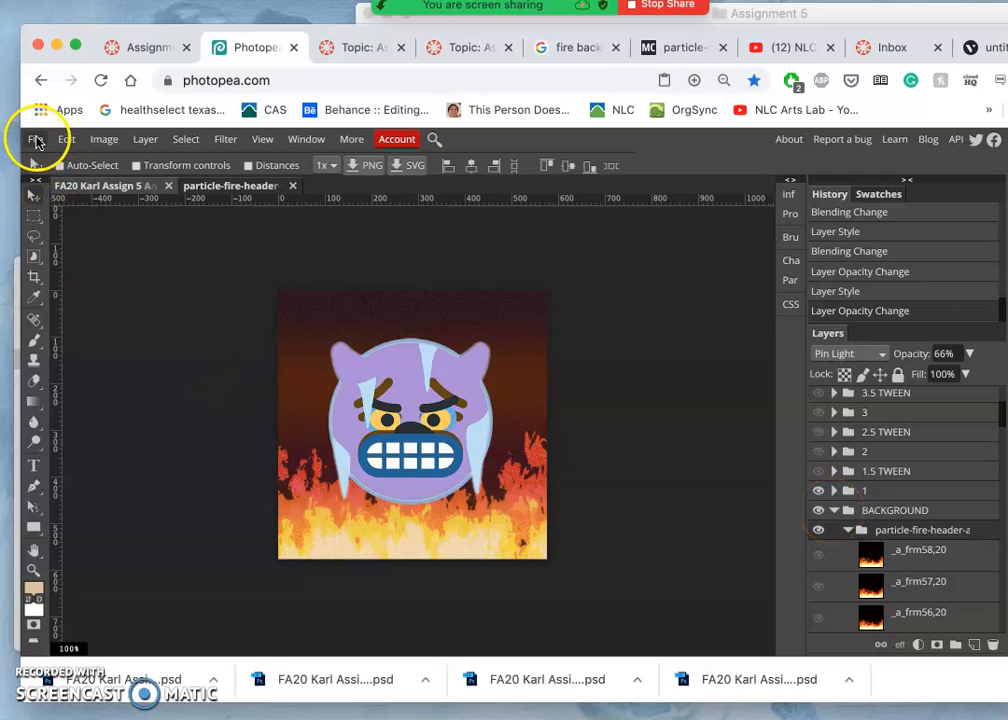
{"action": "left_click", "coordinate": [36, 141]}
{"action": "mouse_move", "coordinate": [72, 354]}
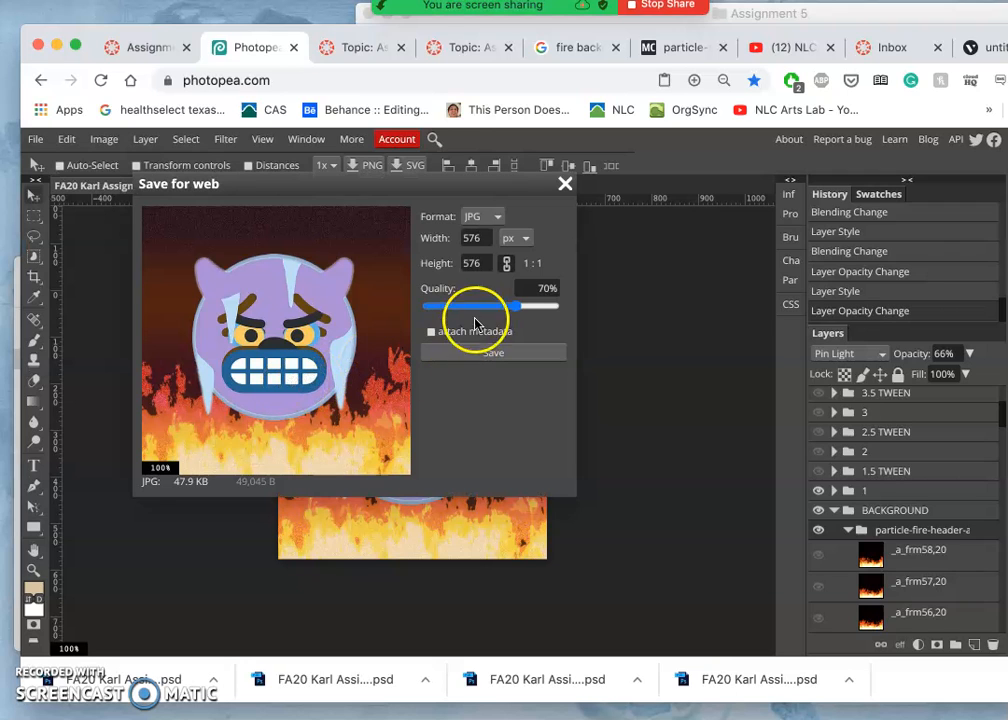
{"action": "left_click_drag", "start_coordinate": [513, 305], "coordinate": [596, 317]}
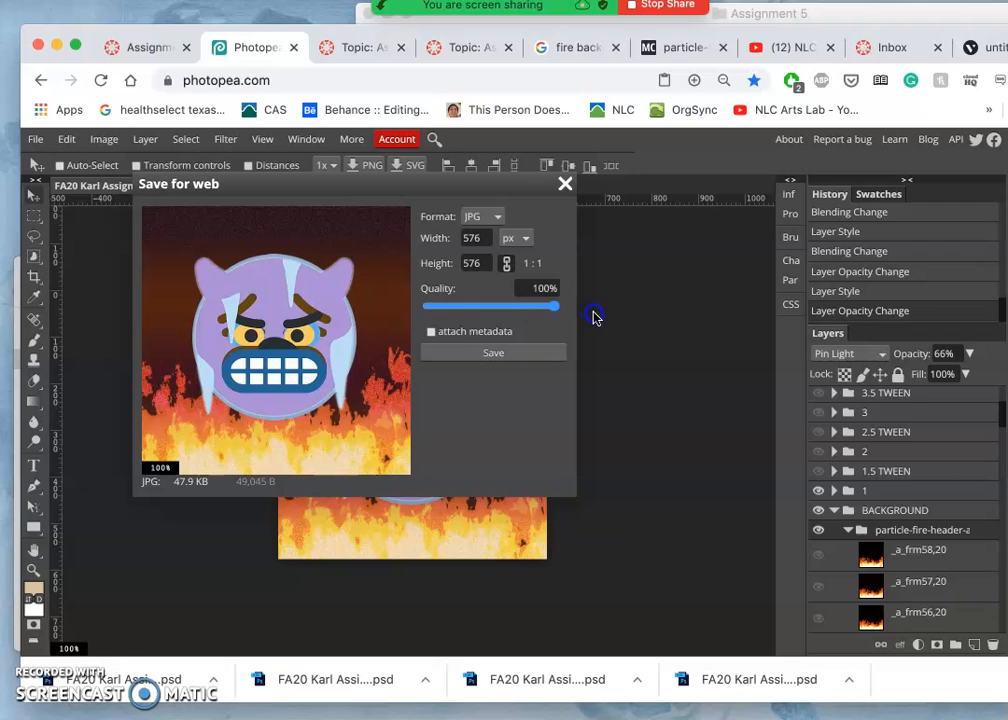
{"action": "left_click", "coordinate": [495, 353]}
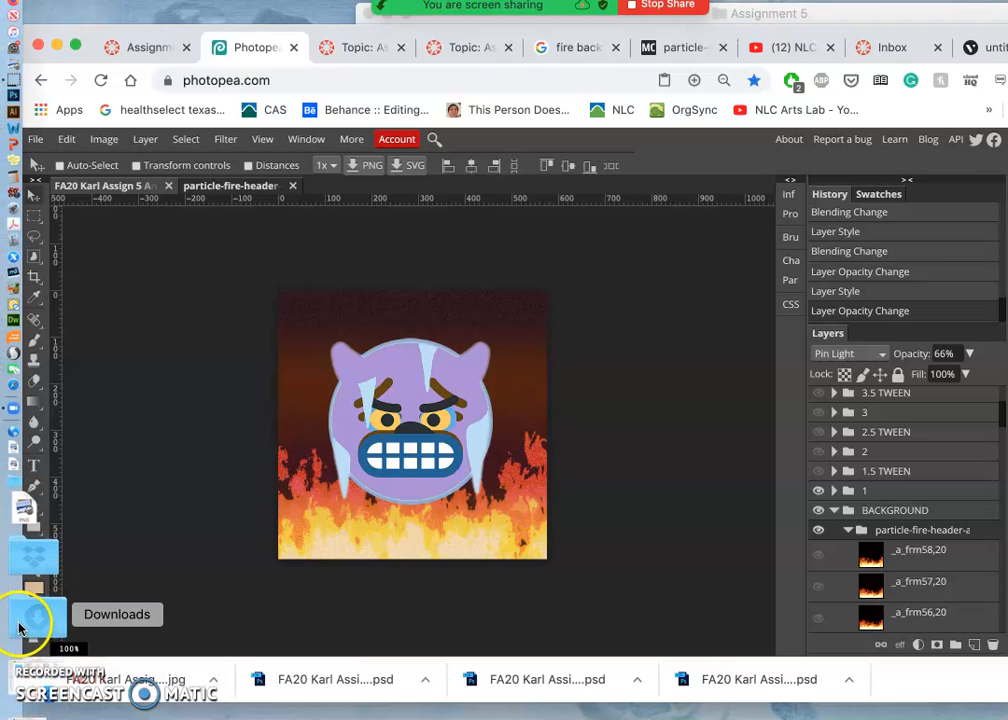
{"action": "left_click", "coordinate": [22, 620]}
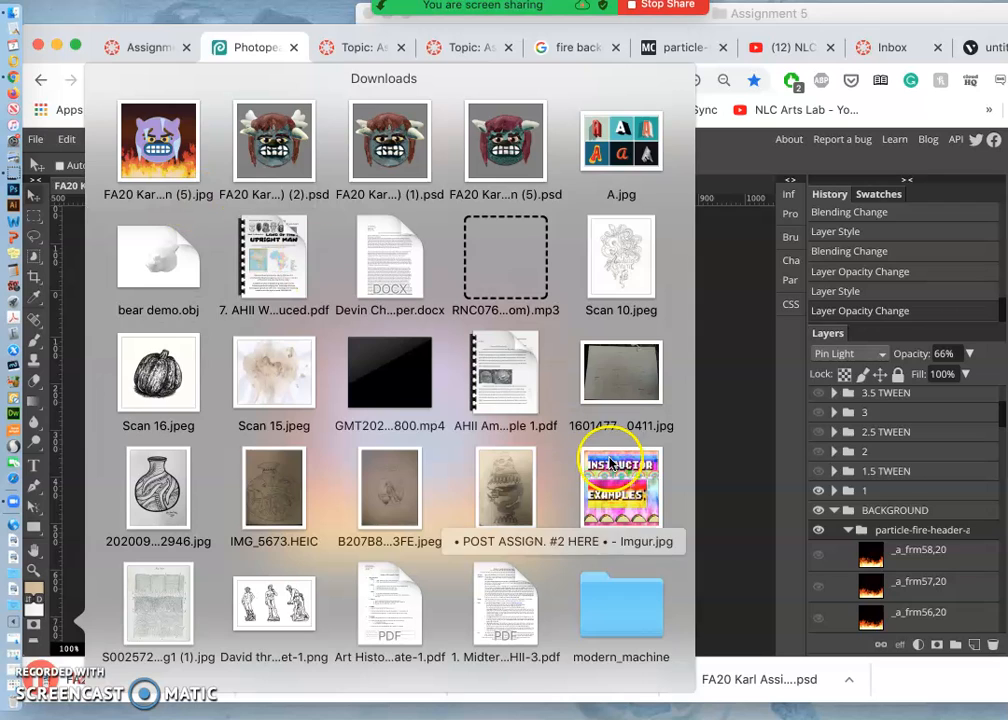
{"action": "left_click", "coordinate": [713, 549]}
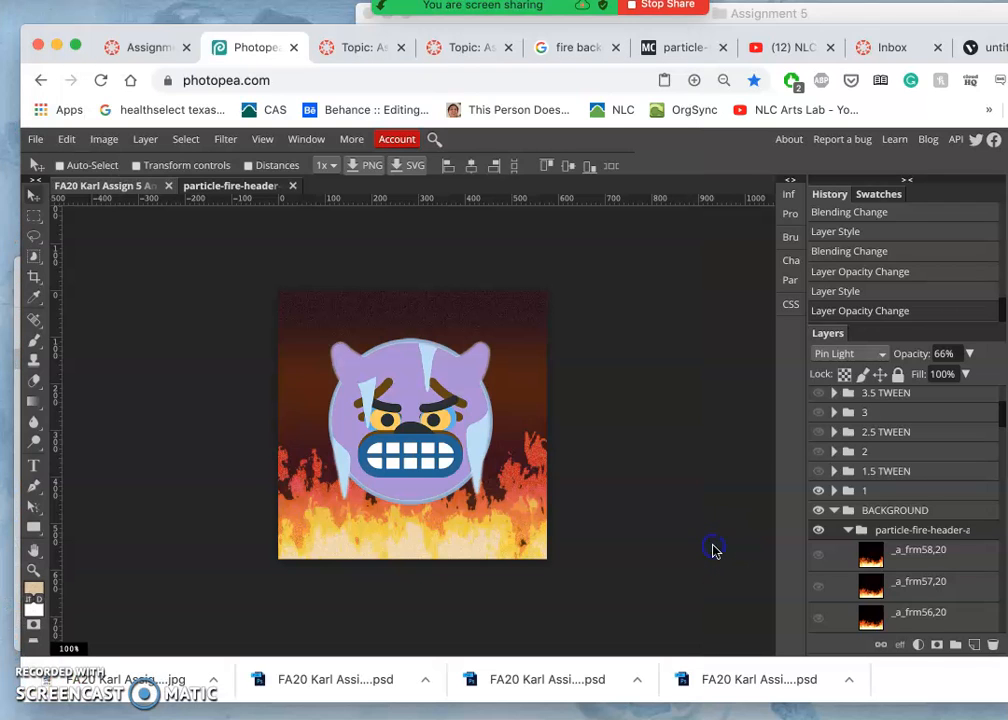
Step: Show the 1.5 TWEEN group, compare it with and without group 1, and keep both groups visible
{"action": "left_click", "coordinate": [818, 474]}
{"action": "left_click", "coordinate": [819, 491]}
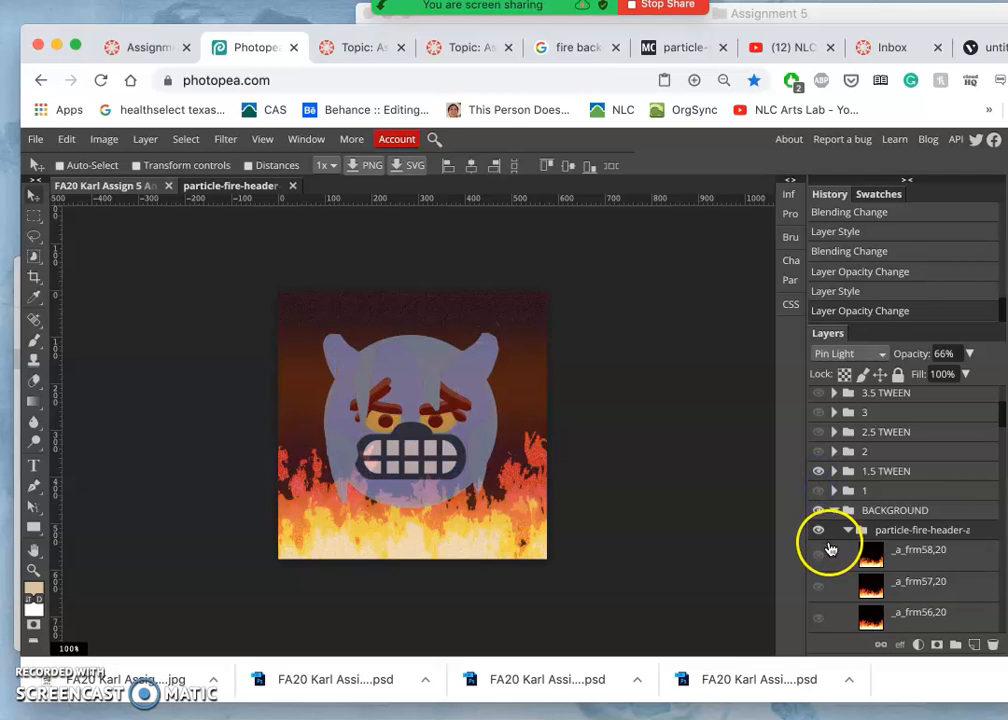
{"action": "left_click", "coordinate": [819, 491]}
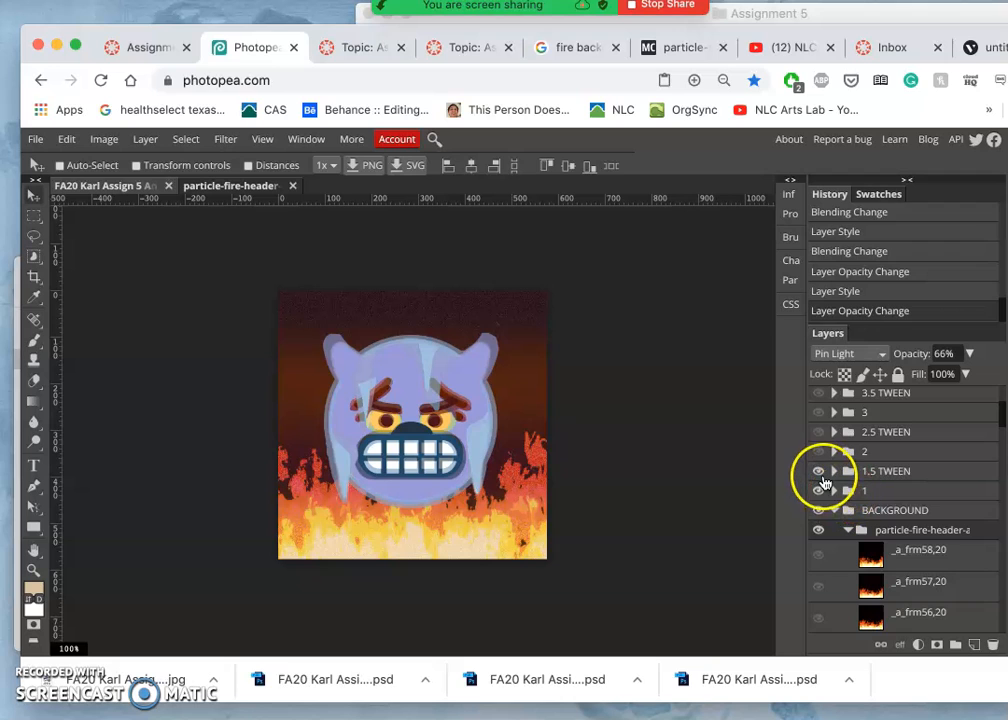
{"action": "left_click", "coordinate": [819, 491]}
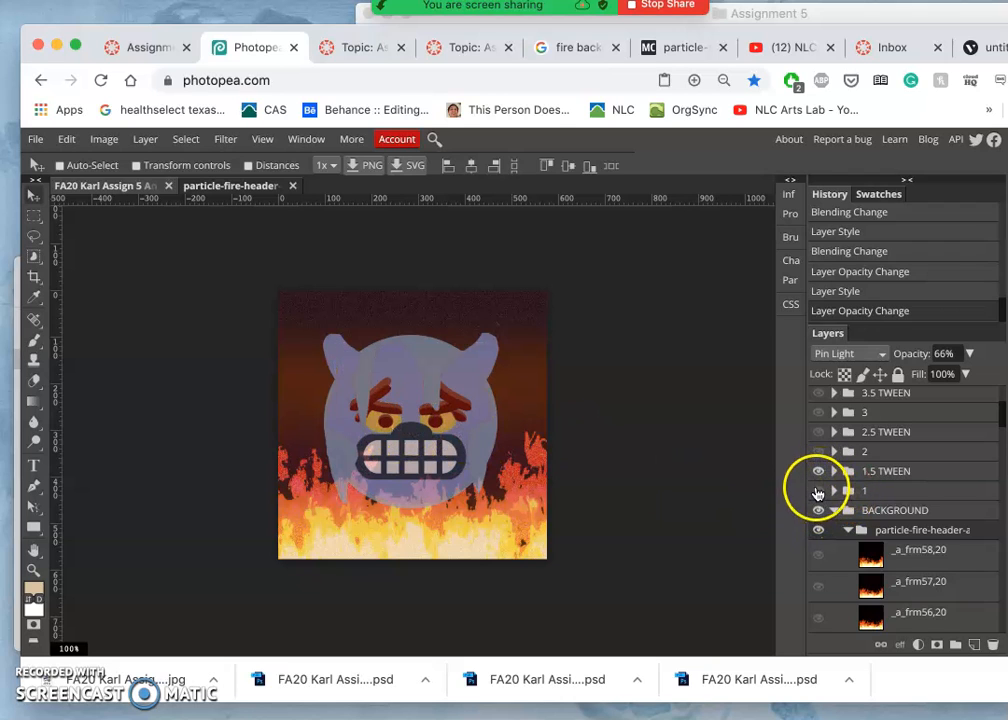
{"action": "left_click", "coordinate": [817, 491]}
Step: Make the fire frame layer _a_frm5,20 visible in the fire group for the second animation frame
{"action": "scroll", "coordinate": [855, 565], "scroll_direction": "down", "scroll_amount": 5}
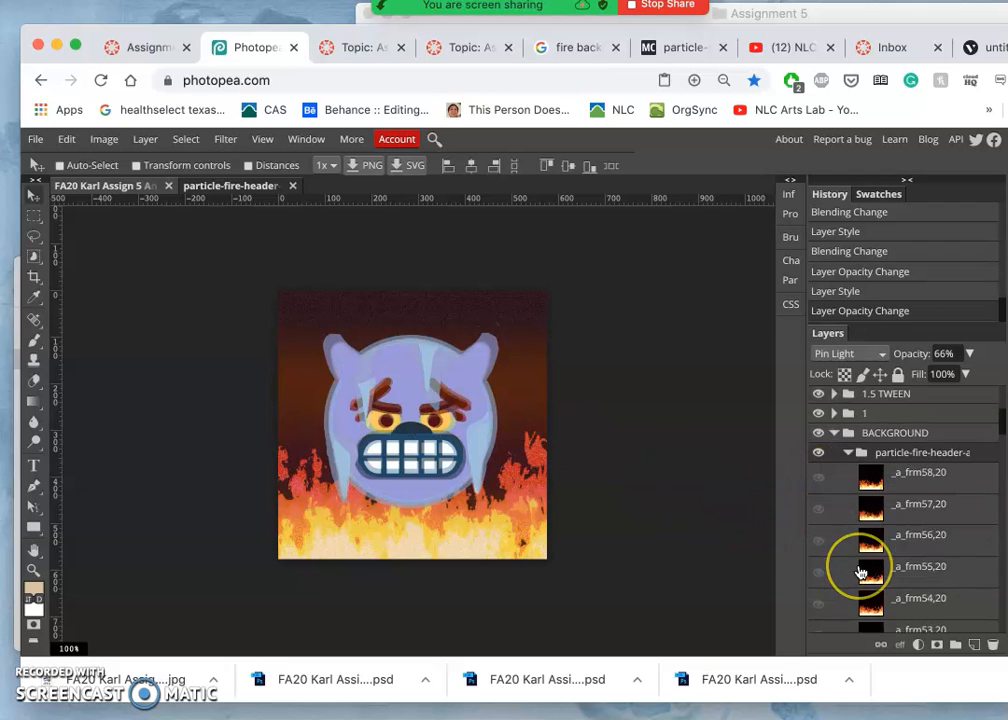
{"action": "scroll", "coordinate": [860, 572], "scroll_direction": "down", "scroll_amount": 15}
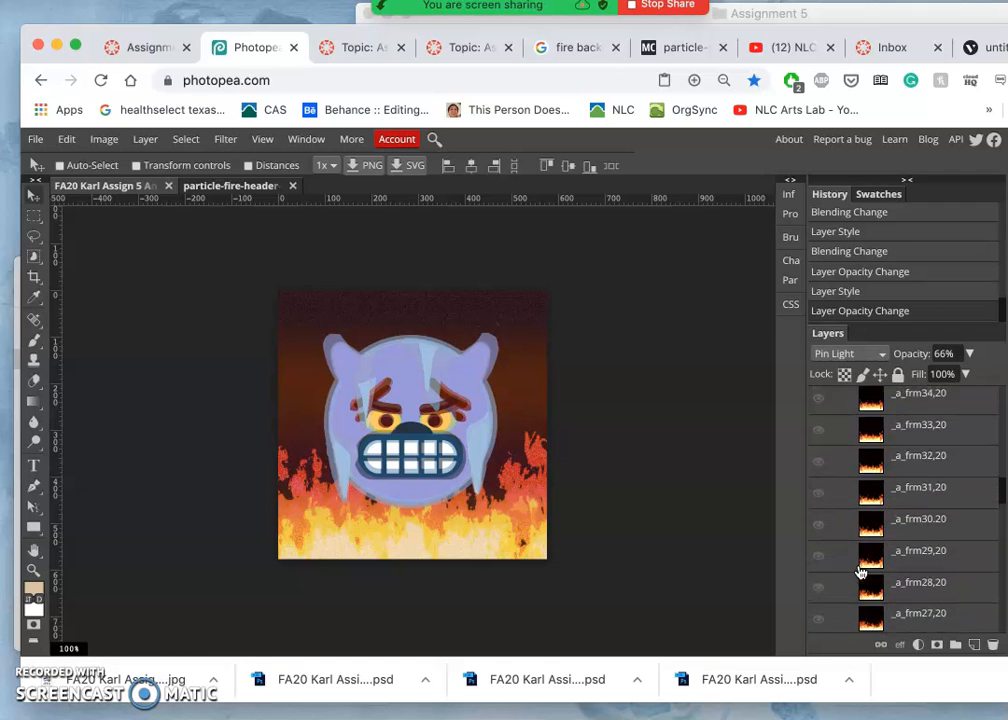
{"action": "scroll", "coordinate": [860, 572], "scroll_direction": "down", "scroll_amount": 10}
{"action": "scroll", "coordinate": [855, 568], "scroll_direction": "up", "scroll_amount": 4}
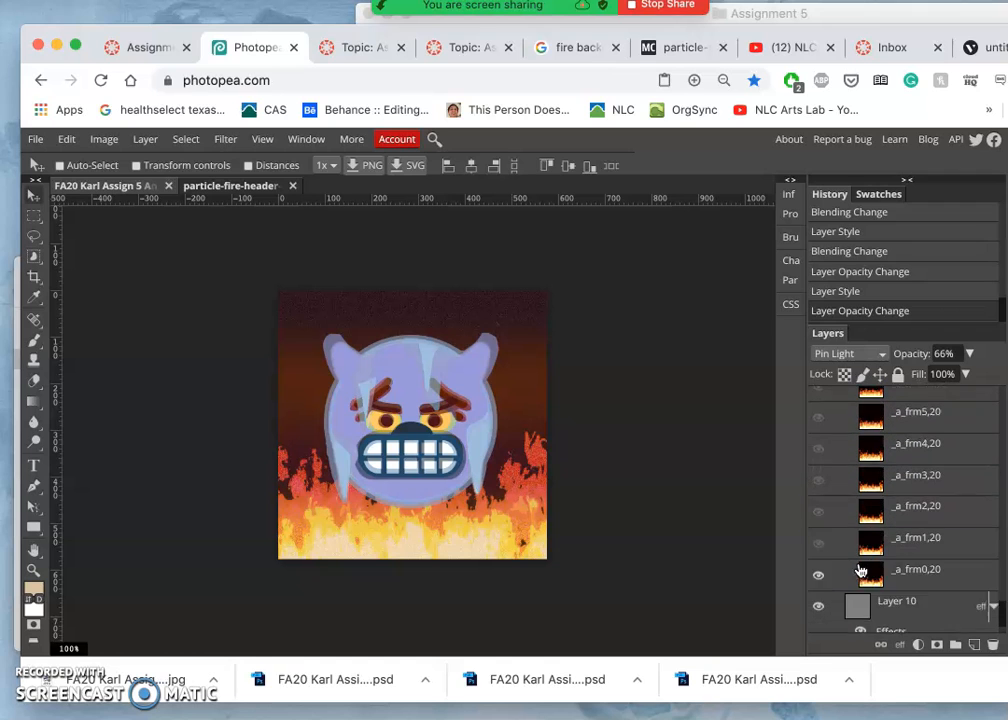
{"action": "left_click", "coordinate": [818, 493]}
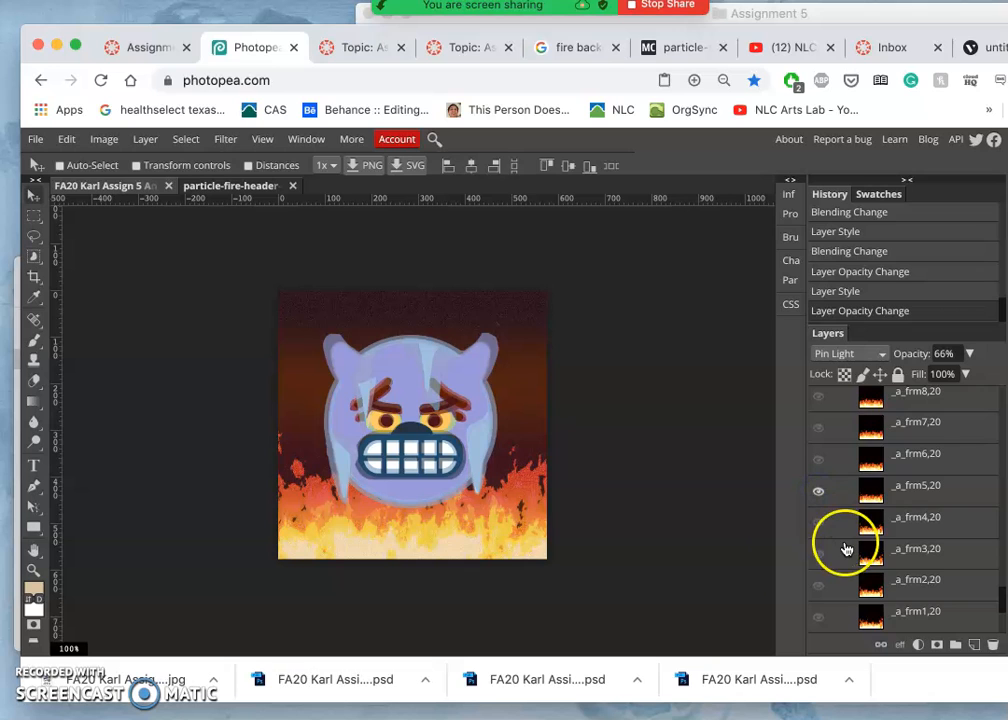
Step: Export the second animation frame, with groups 1 and 1.5 TWEEN visible, as a JPG at 100% quality
{"action": "left_click", "coordinate": [38, 140]}
{"action": "mouse_move", "coordinate": [148, 356]}
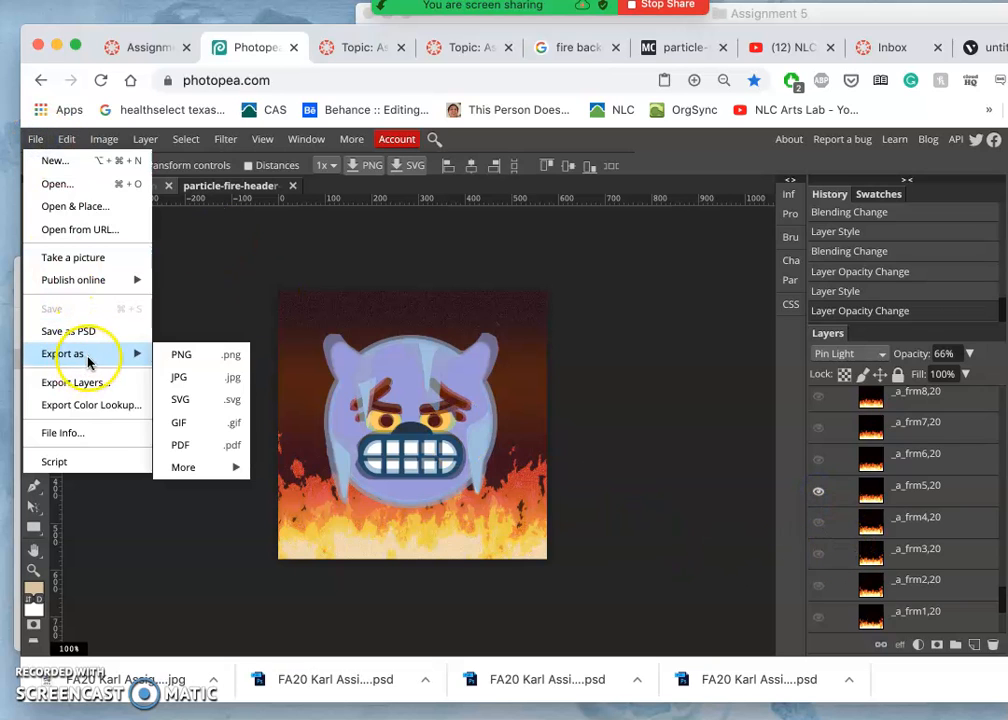
{"action": "left_click", "coordinate": [174, 377]}
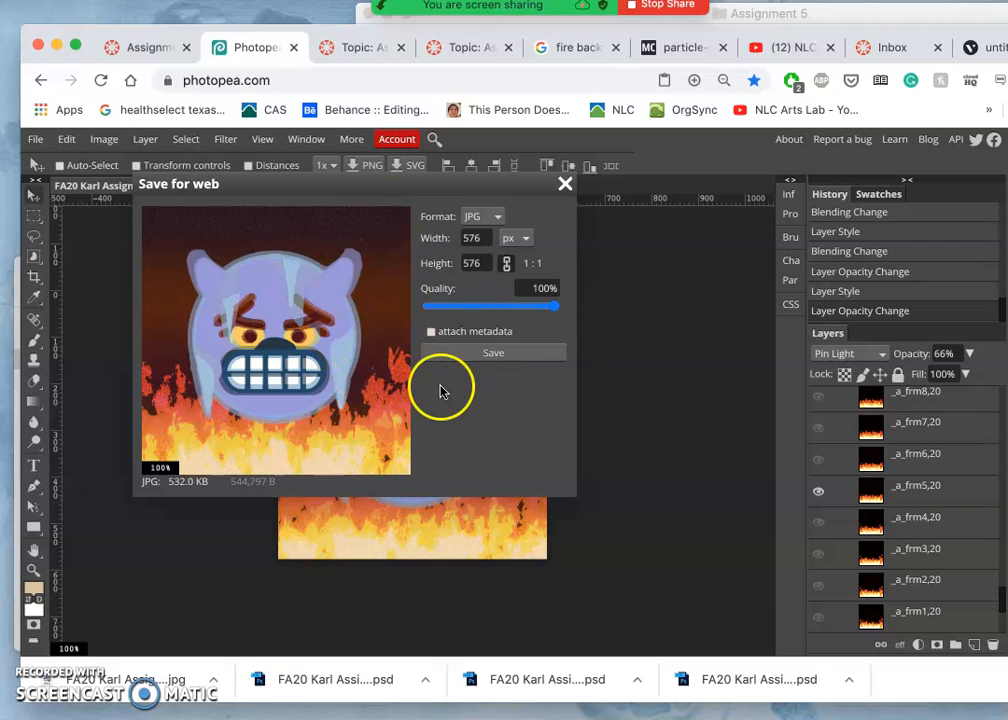
{"action": "left_click", "coordinate": [475, 353]}
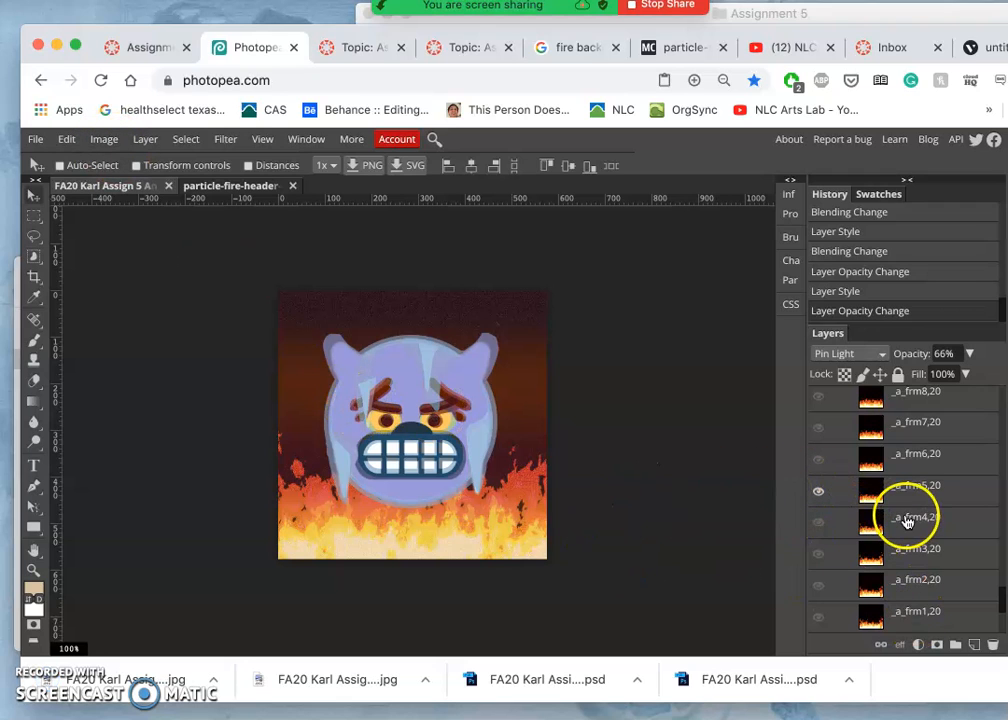
Step: Show face group 2 and hide groups 1.5 TWEEN and 1, checking the face edges up close
{"action": "scroll", "coordinate": [895, 510], "scroll_direction": "up", "scroll_amount": 15}
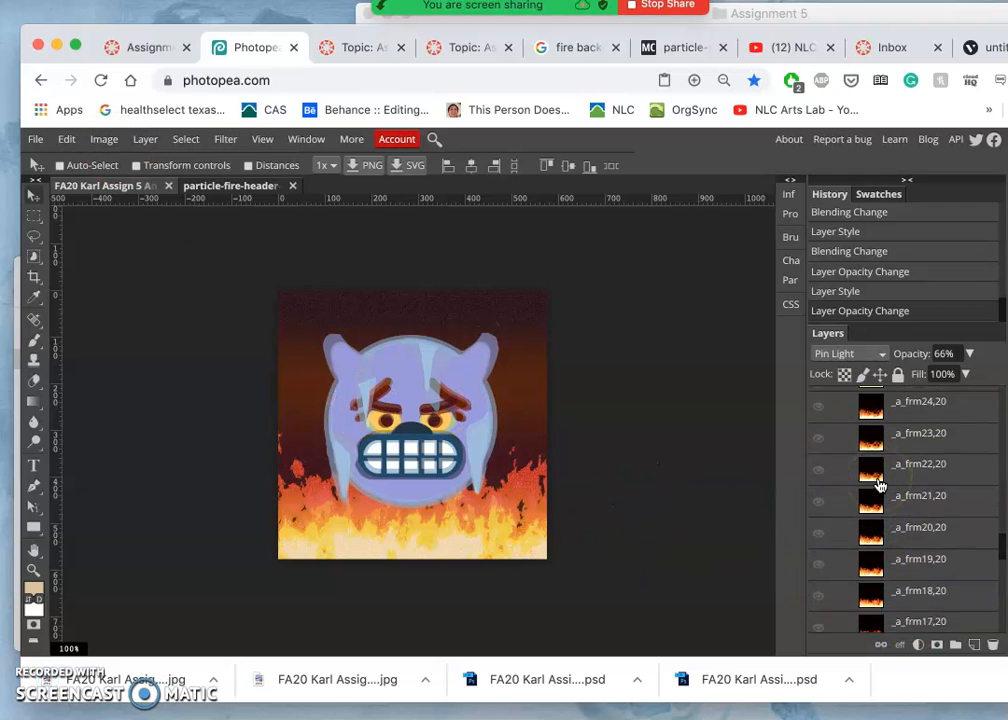
{"action": "scroll", "coordinate": [877, 485], "scroll_direction": "up", "scroll_amount": 10}
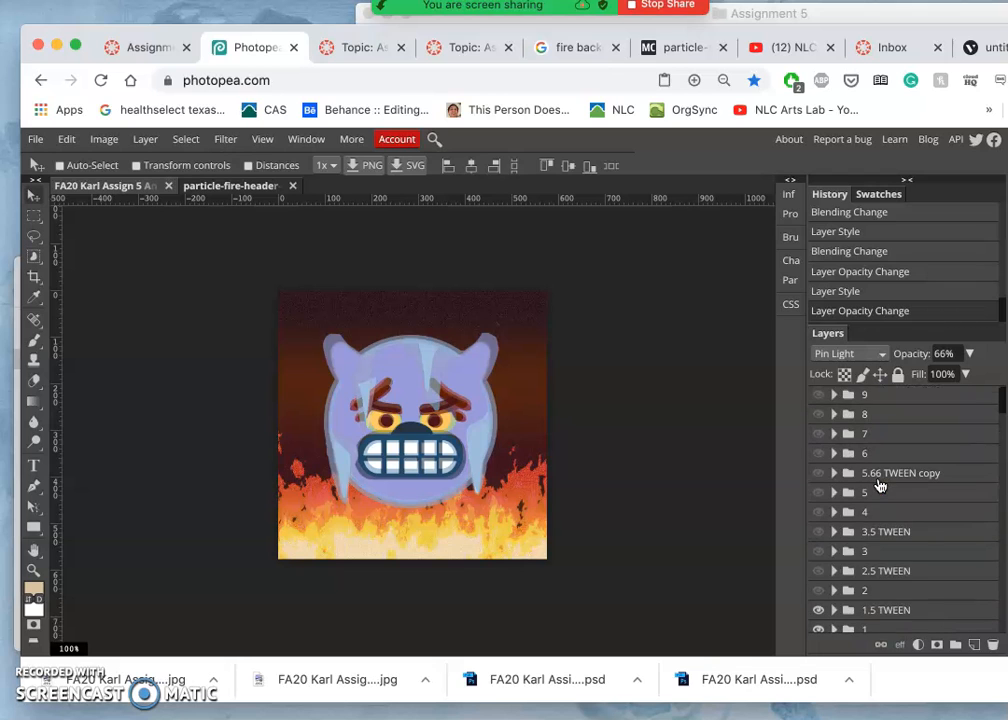
{"action": "left_click", "coordinate": [868, 520]}
{"action": "left_click", "coordinate": [820, 555]}
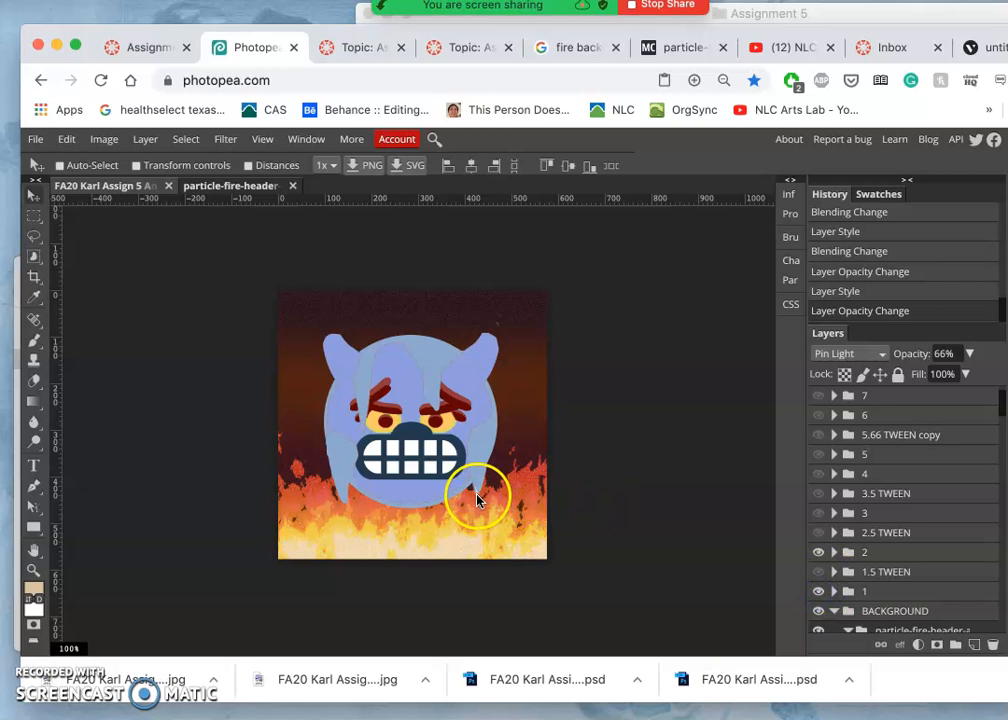
{"action": "key", "text": "super+plus"}
{"action": "key", "text": "super+plus"}
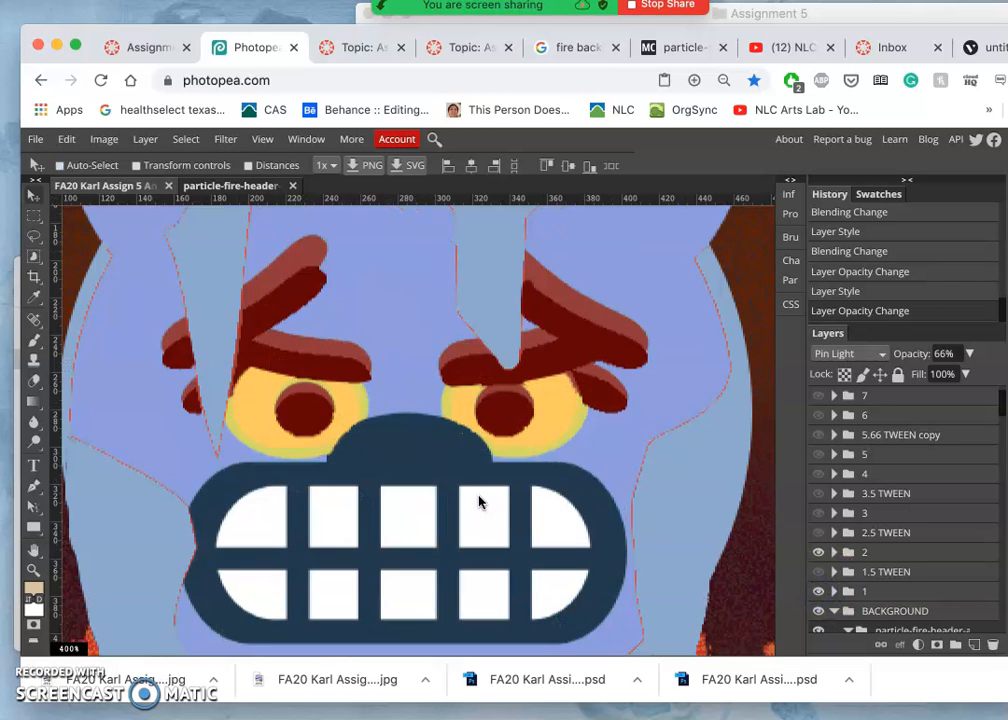
{"action": "scroll", "coordinate": [479, 502], "scroll_direction": "down", "scroll_amount": 5}
{"action": "scroll", "coordinate": [479, 502], "scroll_direction": "right", "scroll_amount": 2}
{"action": "mouse_move", "coordinate": [812, 613]}
{"action": "left_mouse_down"}
{"action": "mouse_move", "coordinate": [815, 596]}
{"action": "mouse_move", "coordinate": [802, 591]}
{"action": "left_mouse_up"}
{"action": "key", "text": "super+minus"}
{"action": "key", "text": "super+minus"}
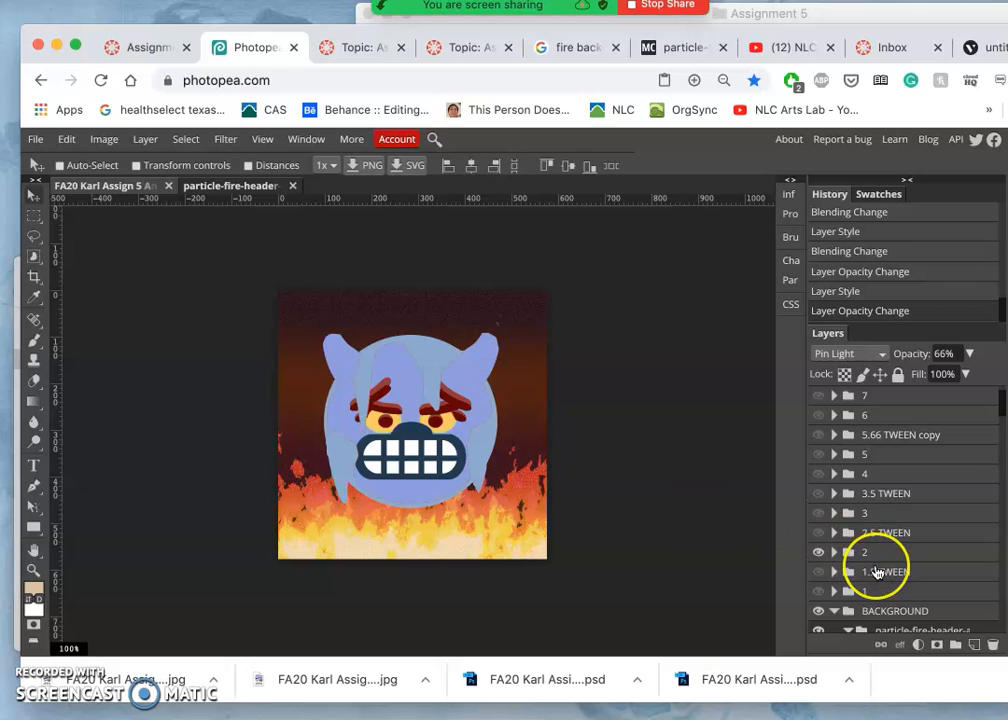
Step: Make the fire frame layer _a_frm9,20 visible in the fire group for the third animation frame
{"action": "scroll", "coordinate": [877, 565], "scroll_direction": "down", "scroll_amount": 10}
{"action": "scroll", "coordinate": [876, 570], "scroll_direction": "down", "scroll_amount": 20}
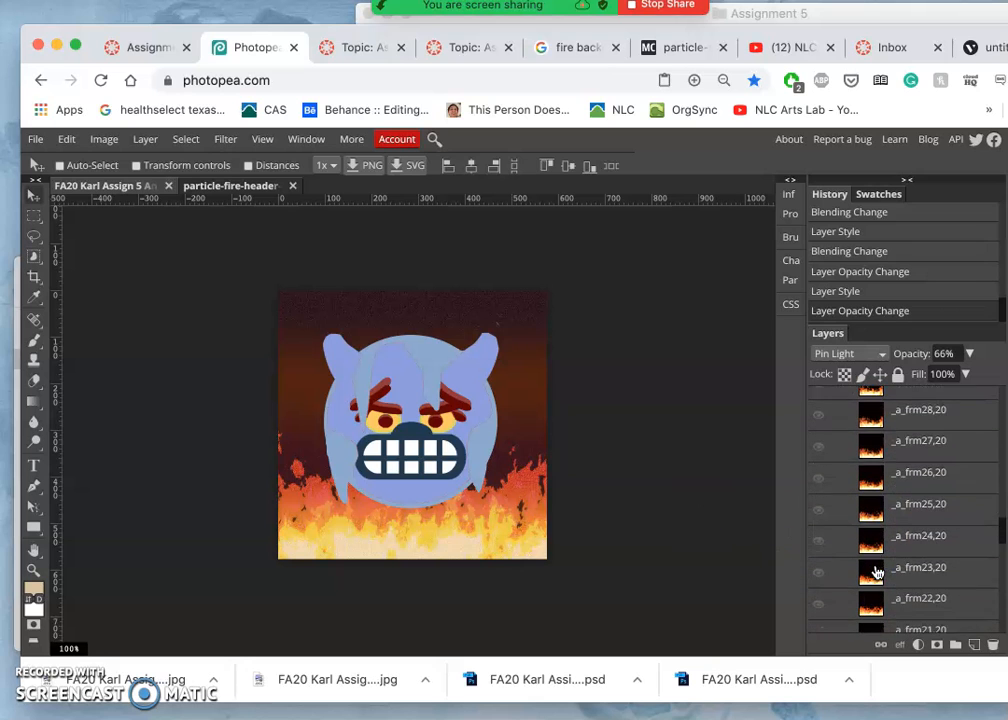
{"action": "scroll", "coordinate": [825, 457], "scroll_direction": "up", "scroll_amount": 5}
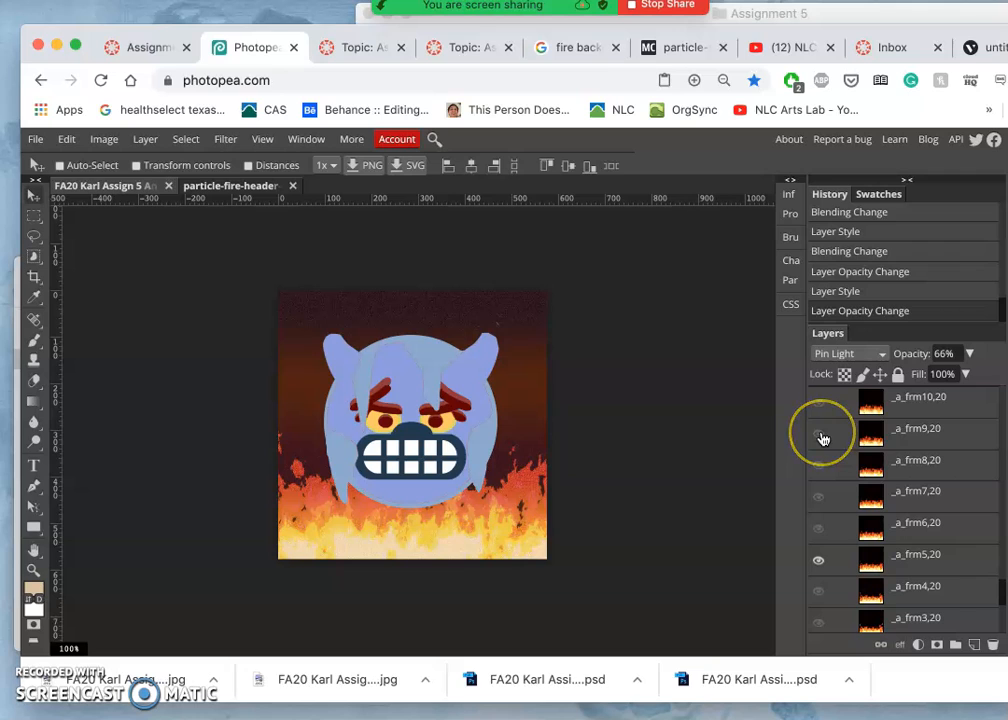
{"action": "scroll", "coordinate": [822, 442], "scroll_direction": "up", "scroll_amount": 1}
{"action": "left_click", "coordinate": [819, 447]}
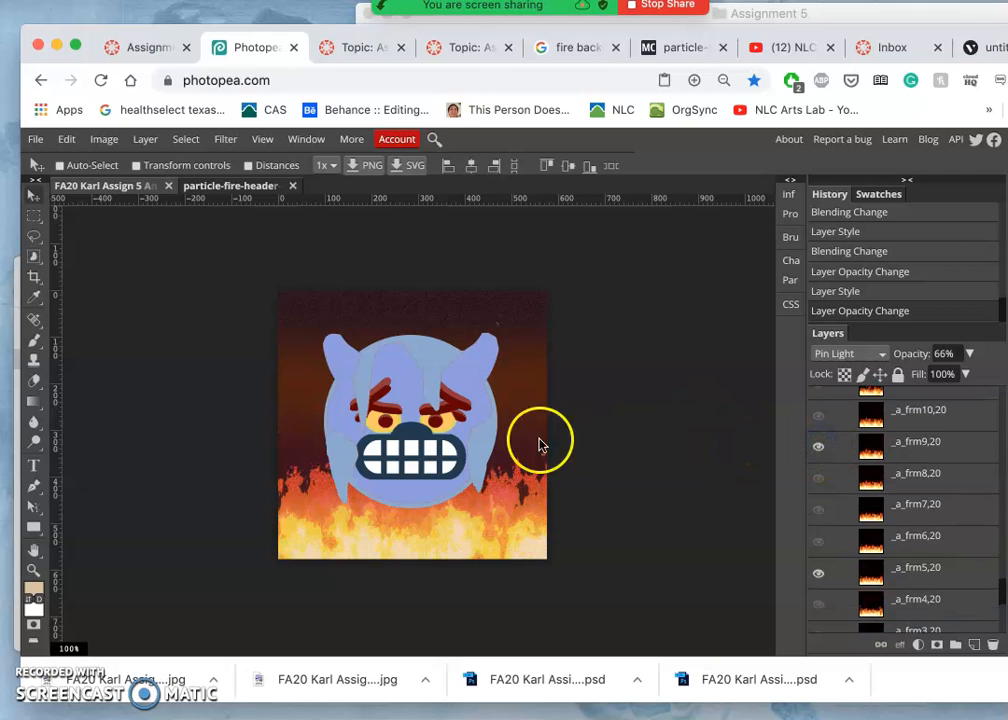
Step: Export the group 2 frame as a JPG at 100% quality and check the exported files in the Downloads folder
{"action": "scroll", "coordinate": [892, 505], "scroll_direction": "up", "scroll_amount": 5}
{"action": "scroll", "coordinate": [892, 505], "scroll_direction": "up", "scroll_amount": 10}
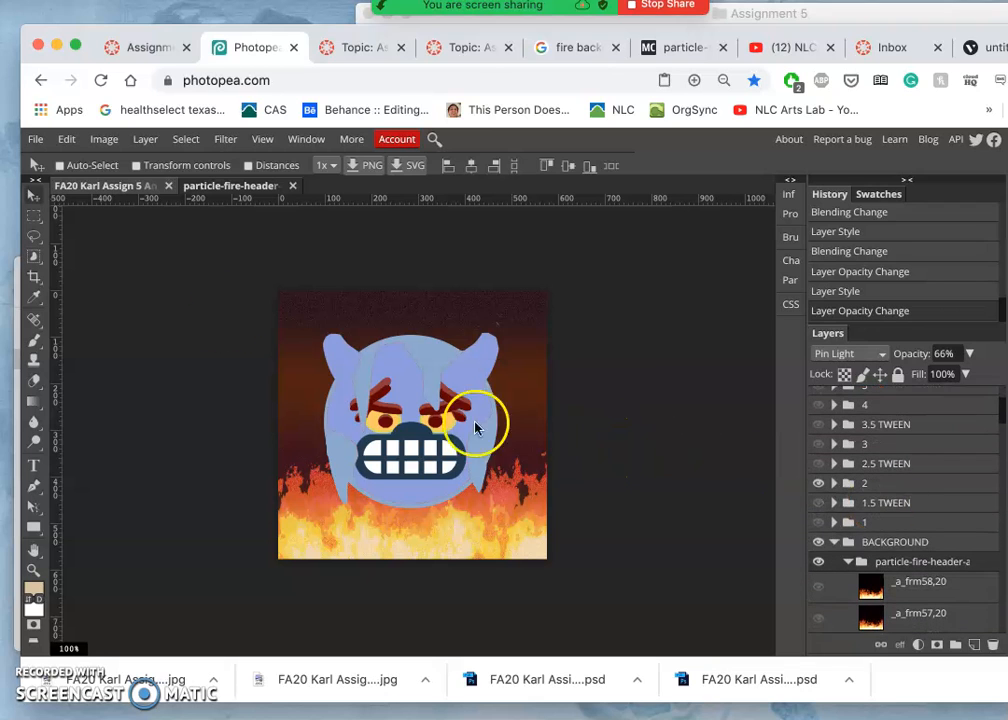
{"action": "left_click", "coordinate": [35, 140]}
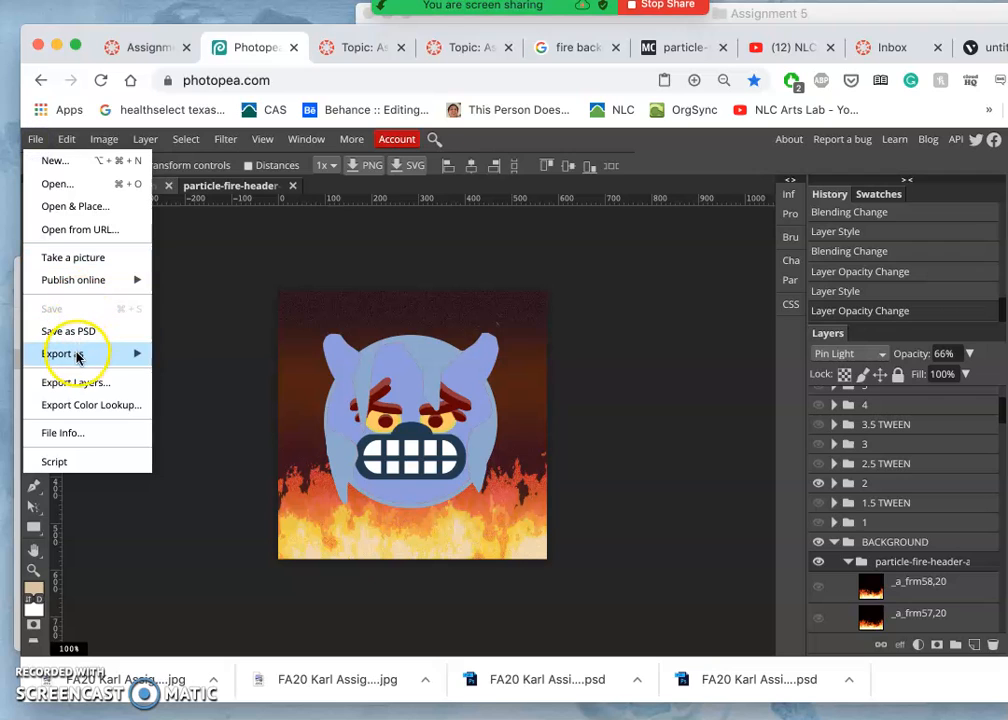
{"action": "mouse_move", "coordinate": [79, 353]}
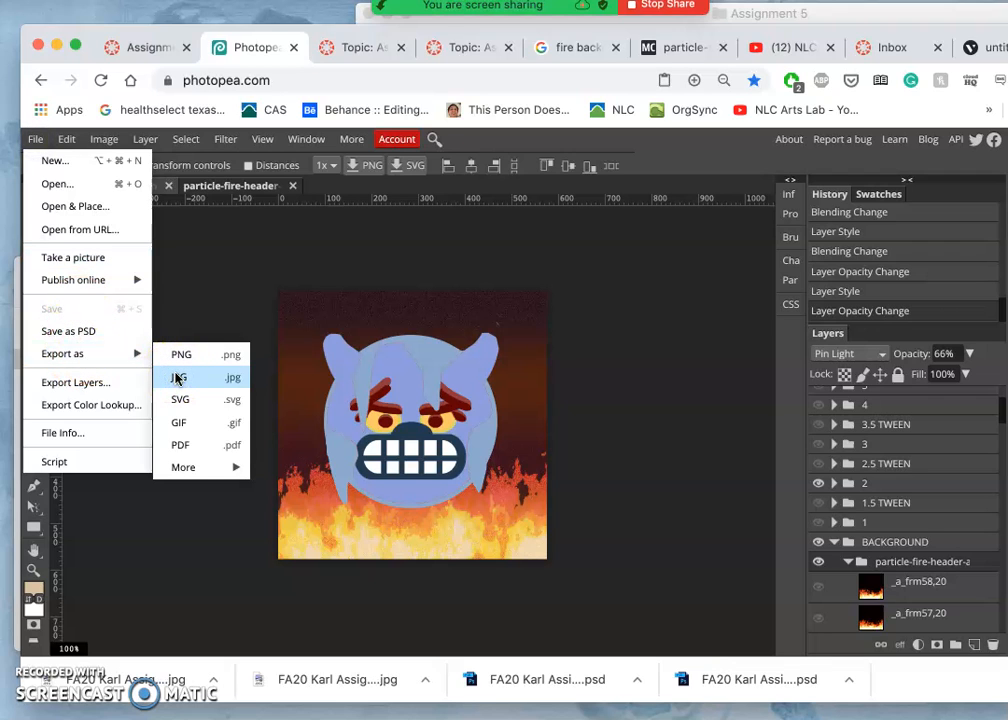
{"action": "left_click", "coordinate": [177, 378]}
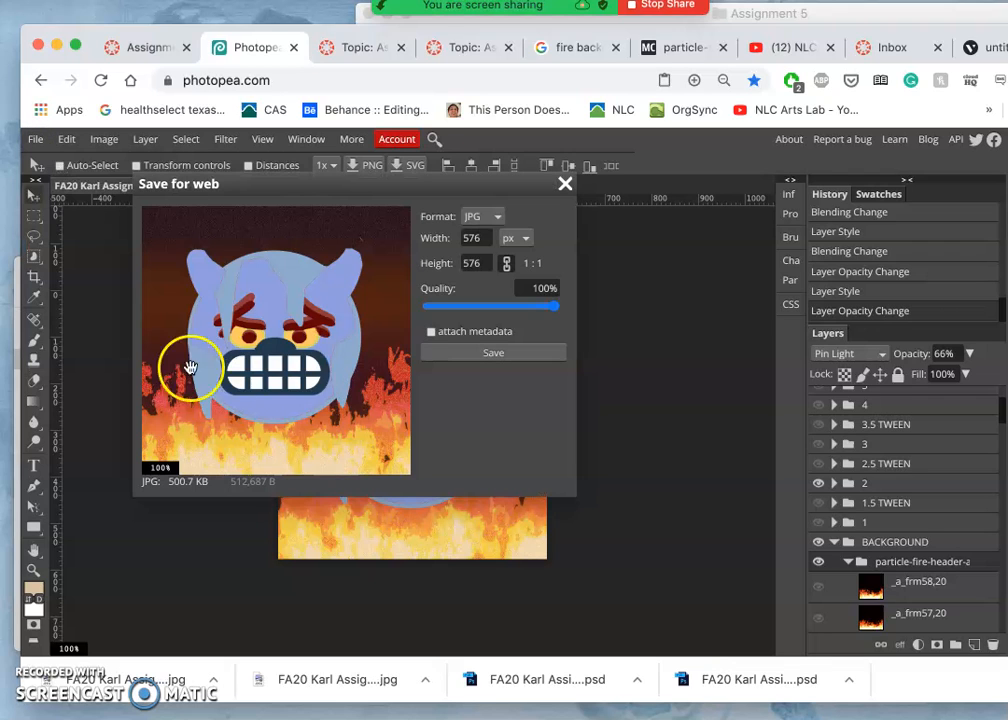
{"action": "left_click", "coordinate": [489, 355]}
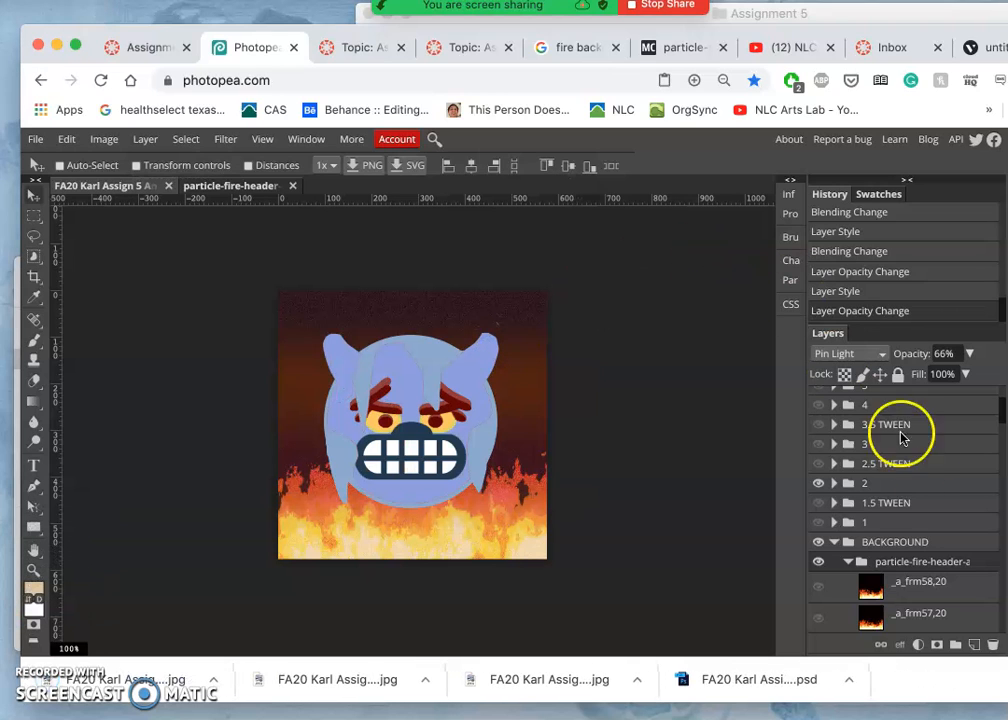
{"action": "mouse_move", "coordinate": [26, 675]}
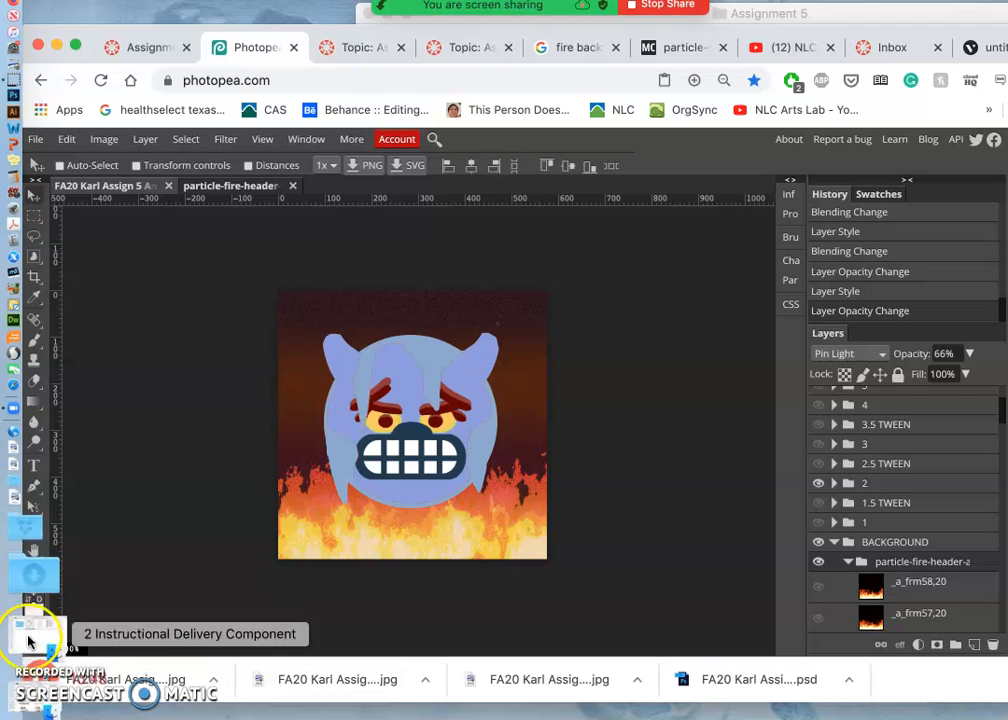
{"action": "left_click", "coordinate": [32, 617]}
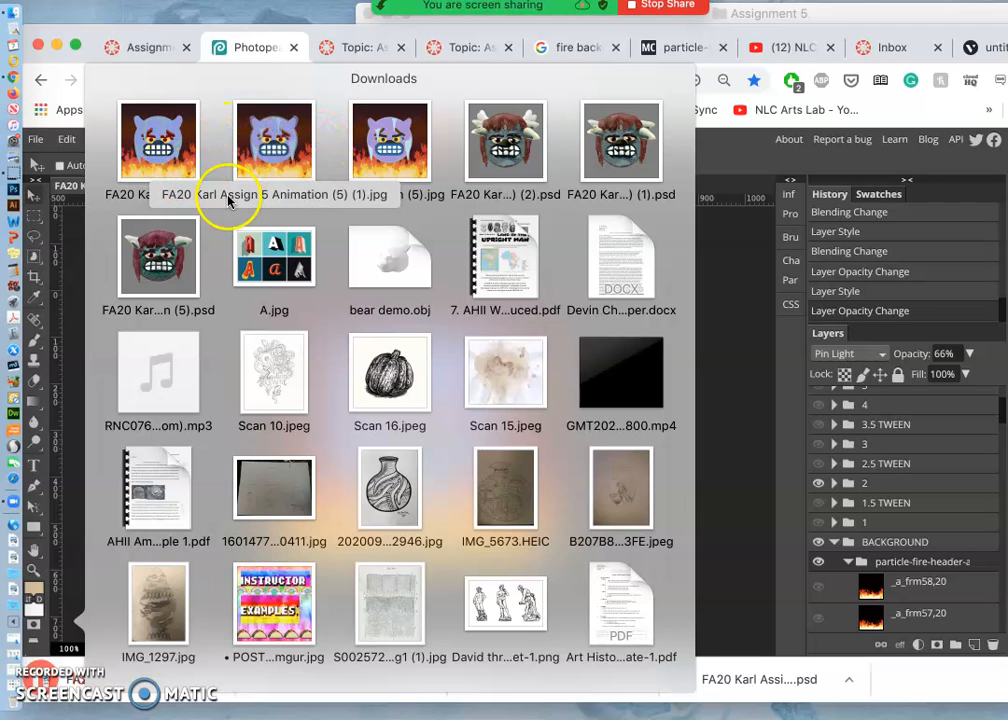
{"action": "left_click", "coordinate": [712, 343]}
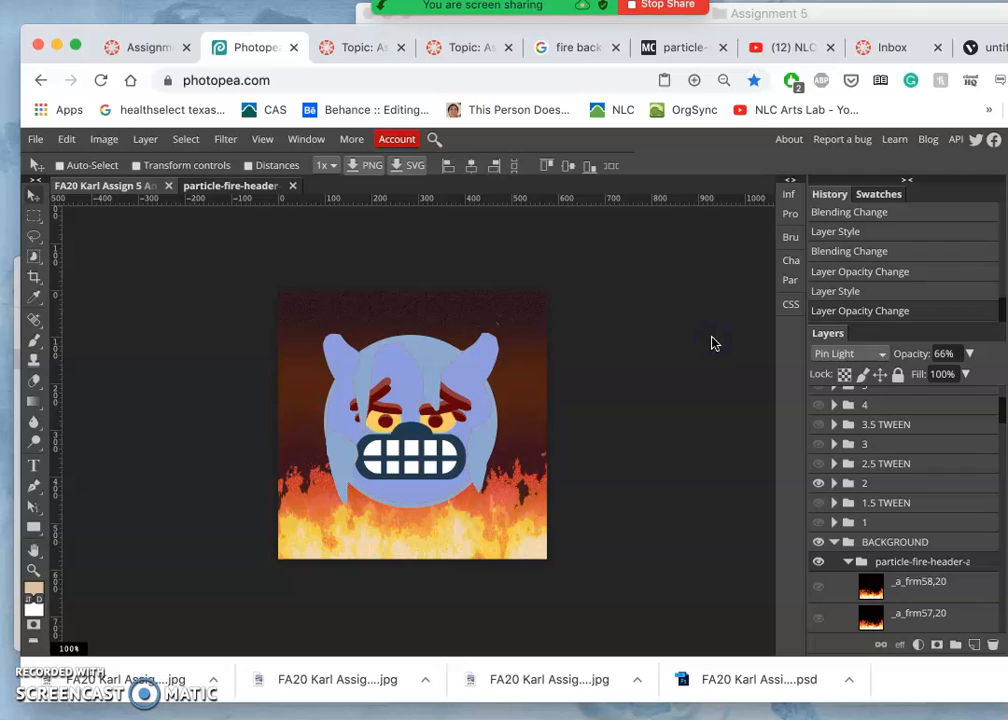
Step: Show the 2.5 TWEEN group over group 2 and make the fire frame layer _a_frm13,20 visible
{"action": "left_click", "coordinate": [819, 464]}
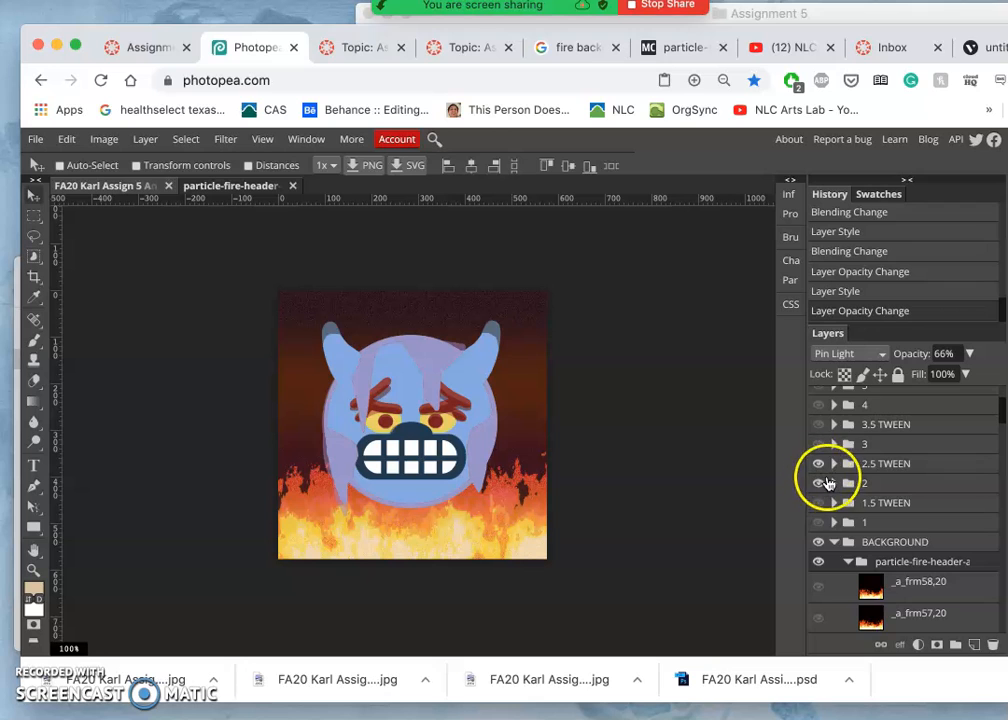
{"action": "scroll", "coordinate": [844, 540], "scroll_direction": "down", "scroll_amount": 5}
{"action": "scroll", "coordinate": [853, 565], "scroll_direction": "down", "scroll_amount": 12}
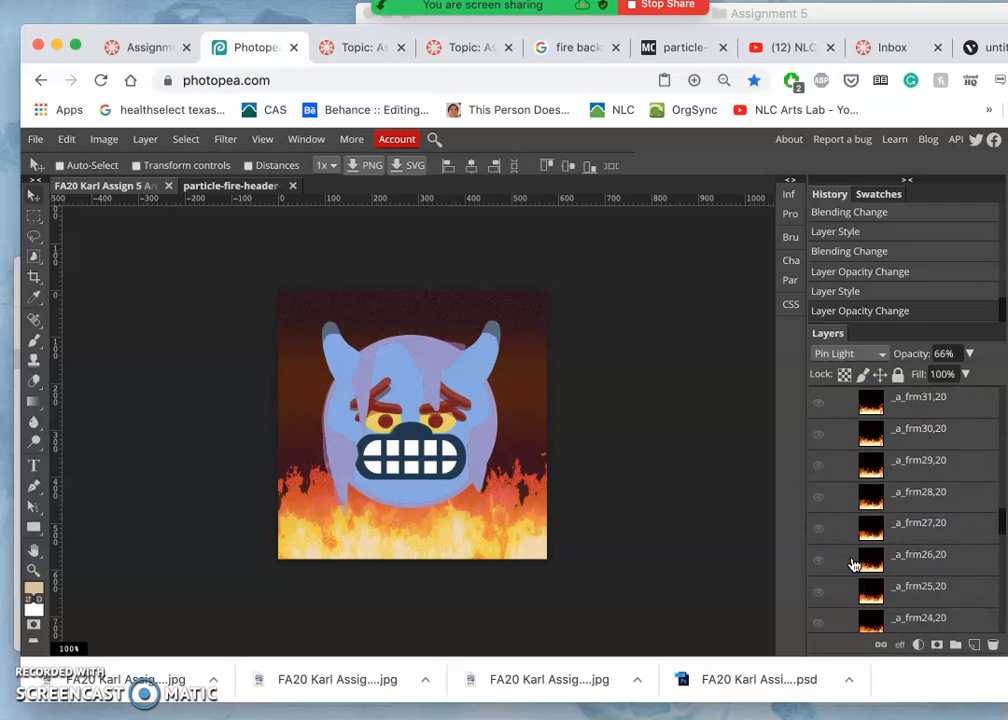
{"action": "scroll", "coordinate": [853, 560], "scroll_direction": "up", "scroll_amount": 4}
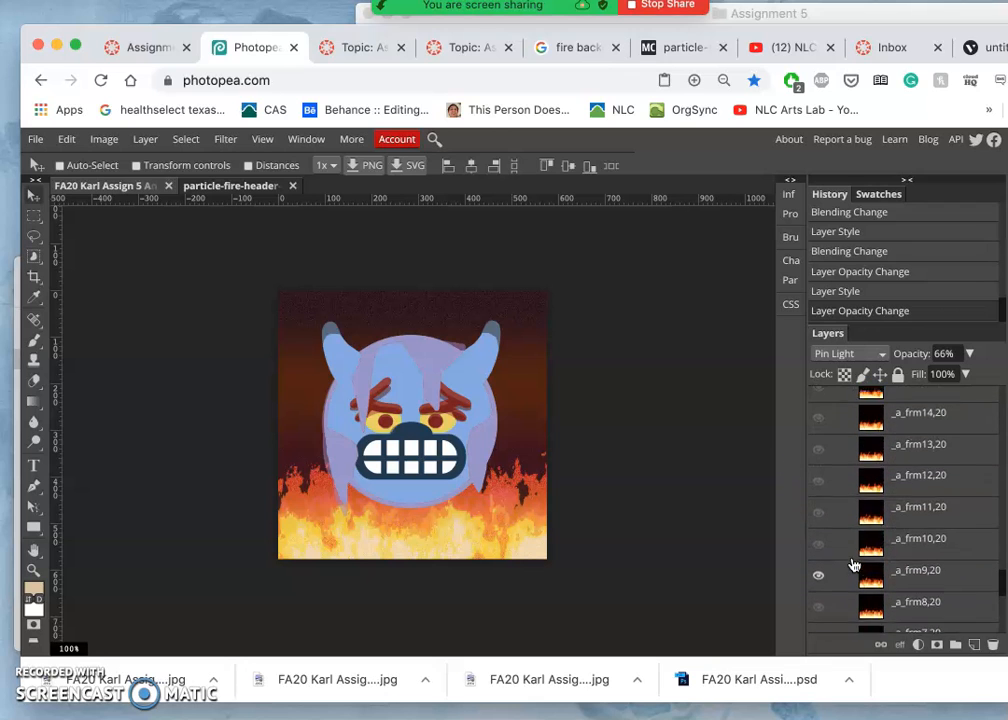
{"action": "left_click", "coordinate": [819, 465]}
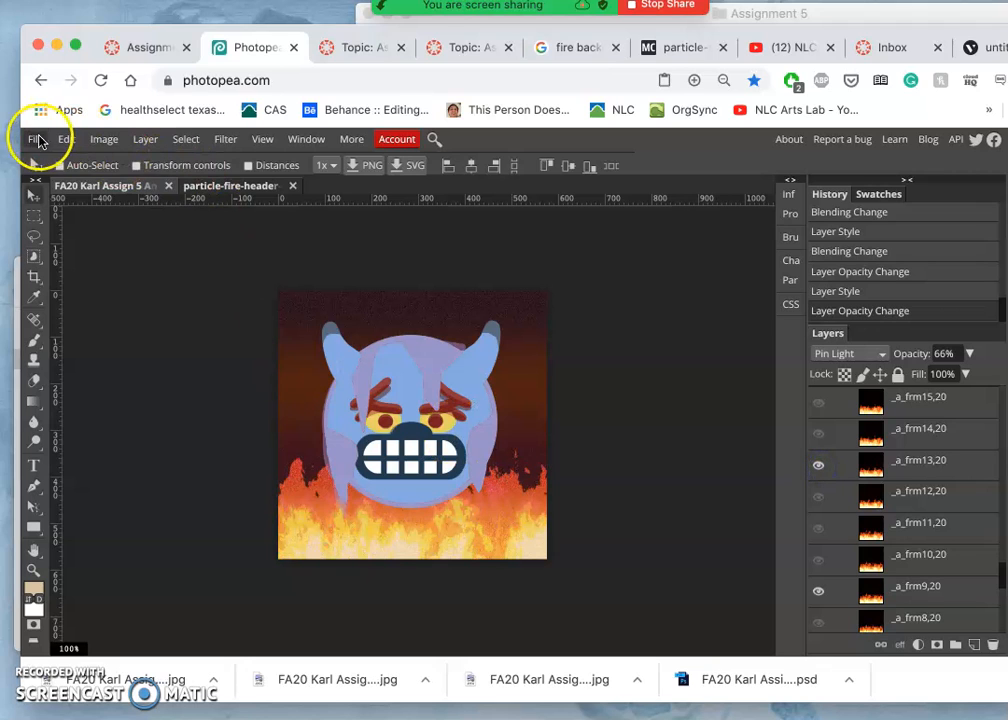
Step: Export the 2.5 TWEEN frame as a JPG at 100% quality
{"action": "left_click", "coordinate": [35, 140]}
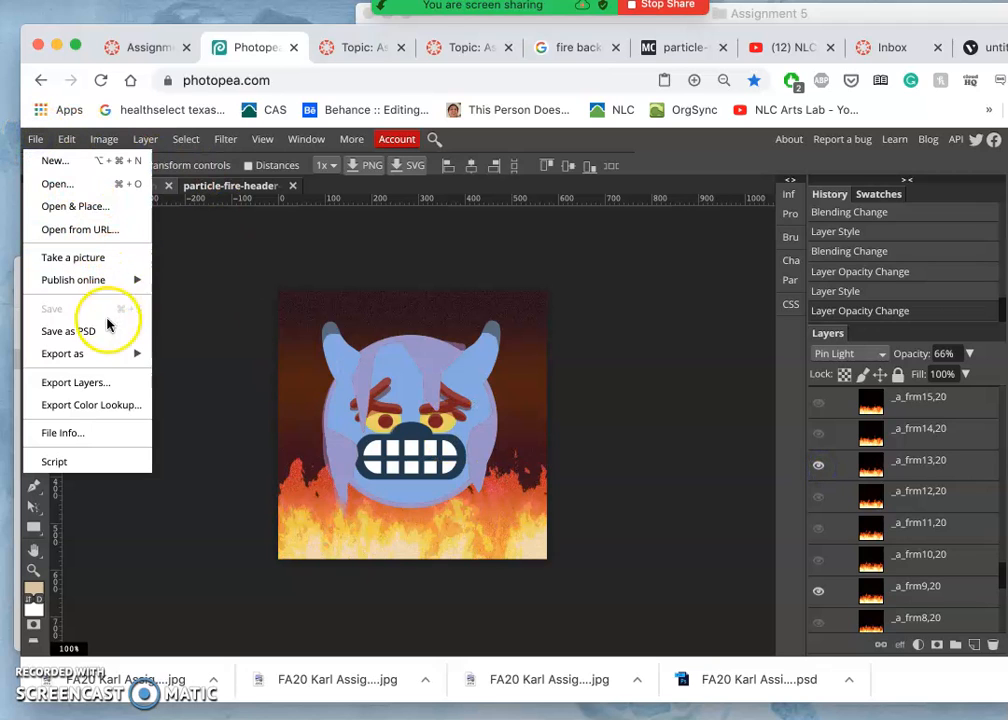
{"action": "mouse_move", "coordinate": [97, 355]}
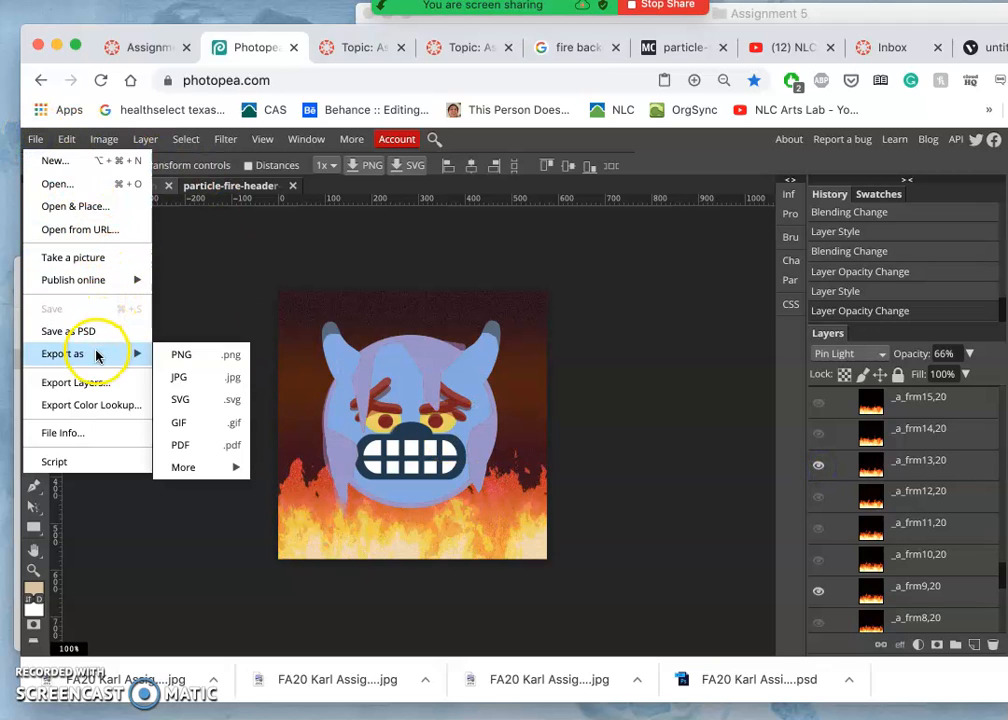
{"action": "left_click", "coordinate": [176, 377]}
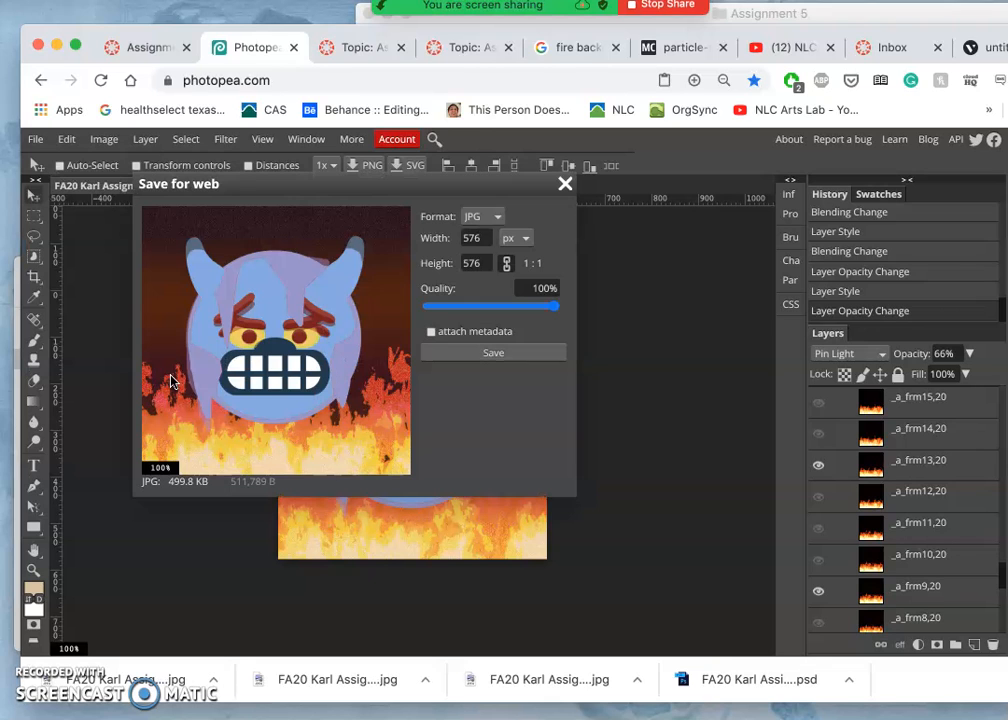
{"action": "left_click", "coordinate": [455, 353]}
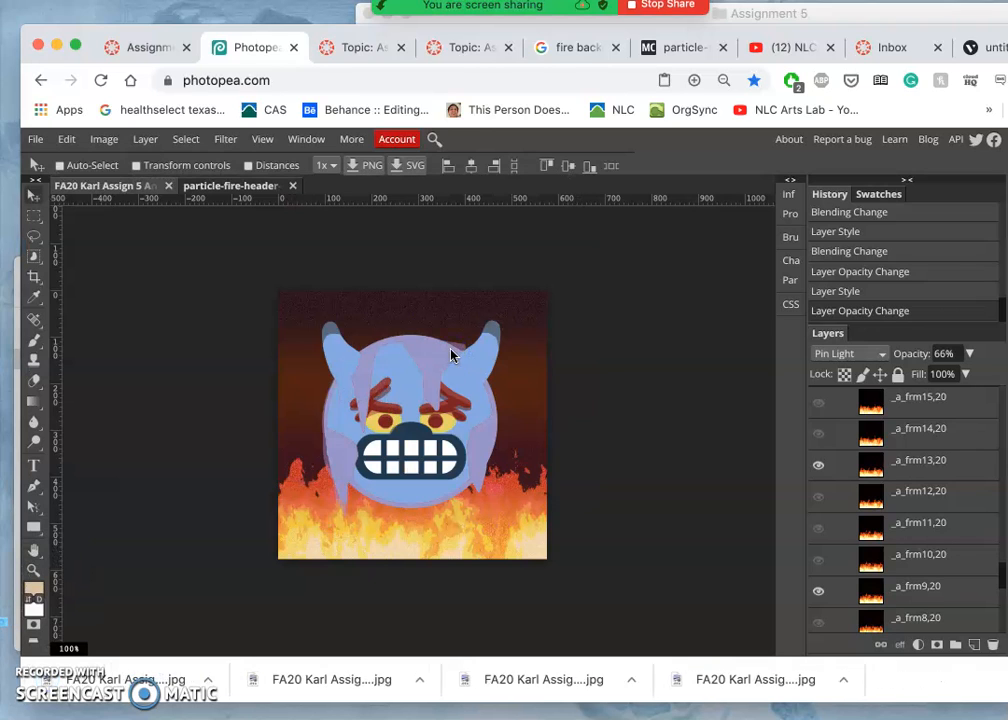
Step: Make fire frame layer _a_frm17,20 visible and show face group 3 while hiding groups 2.5 TWEEN and 2
{"action": "scroll", "coordinate": [860, 455], "scroll_direction": "up", "scroll_amount": 3}
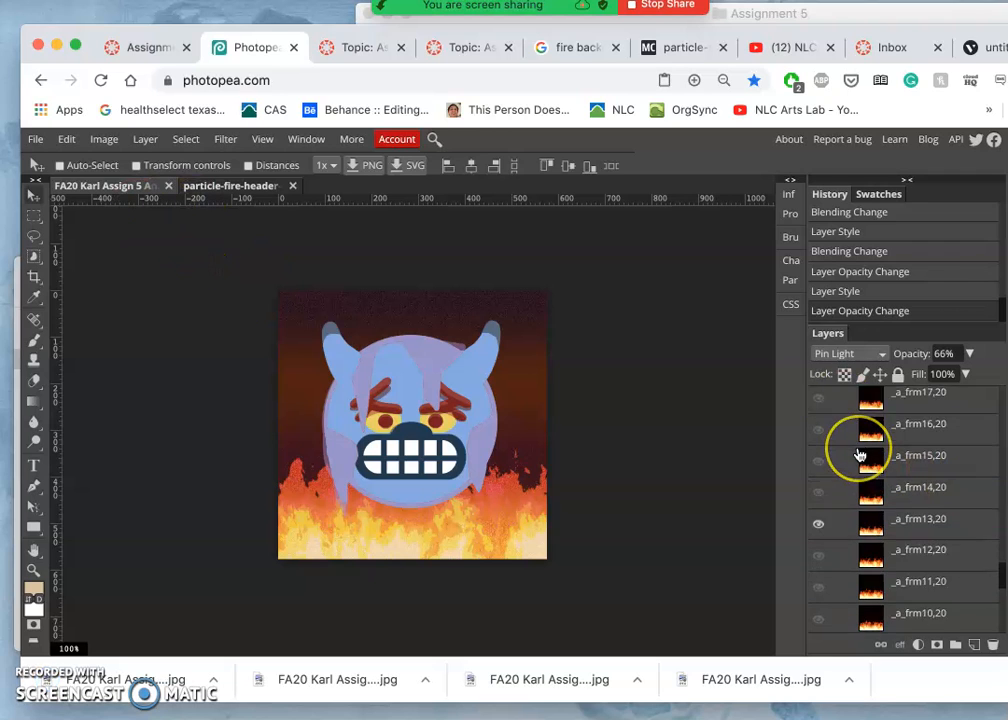
{"action": "left_click", "coordinate": [818, 448]}
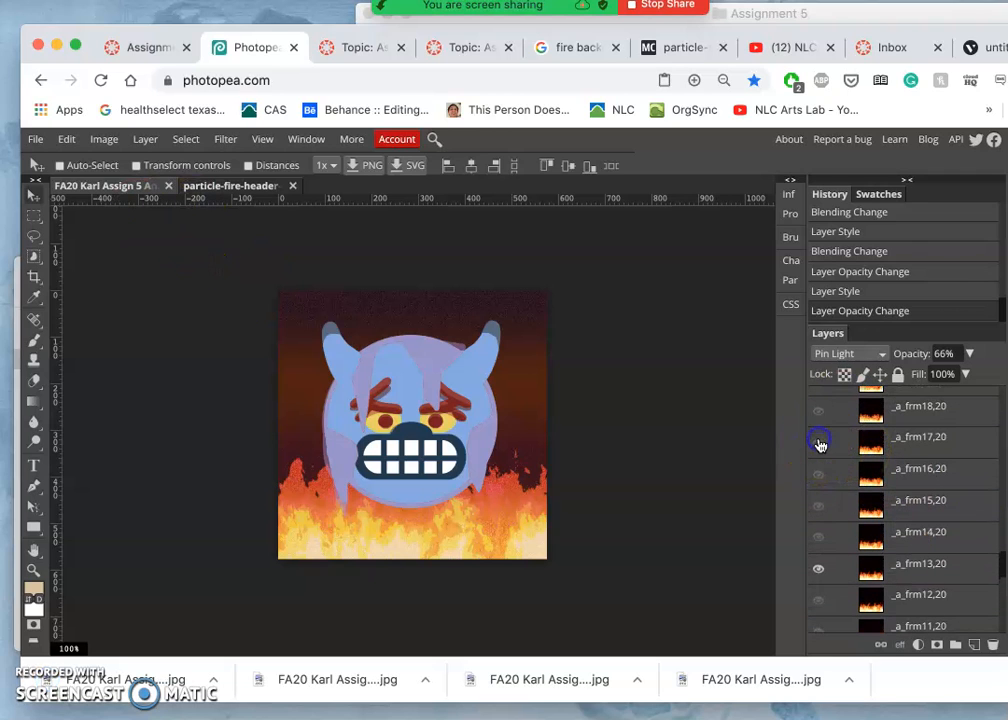
{"action": "scroll", "coordinate": [905, 467], "scroll_direction": "up", "scroll_amount": 20}
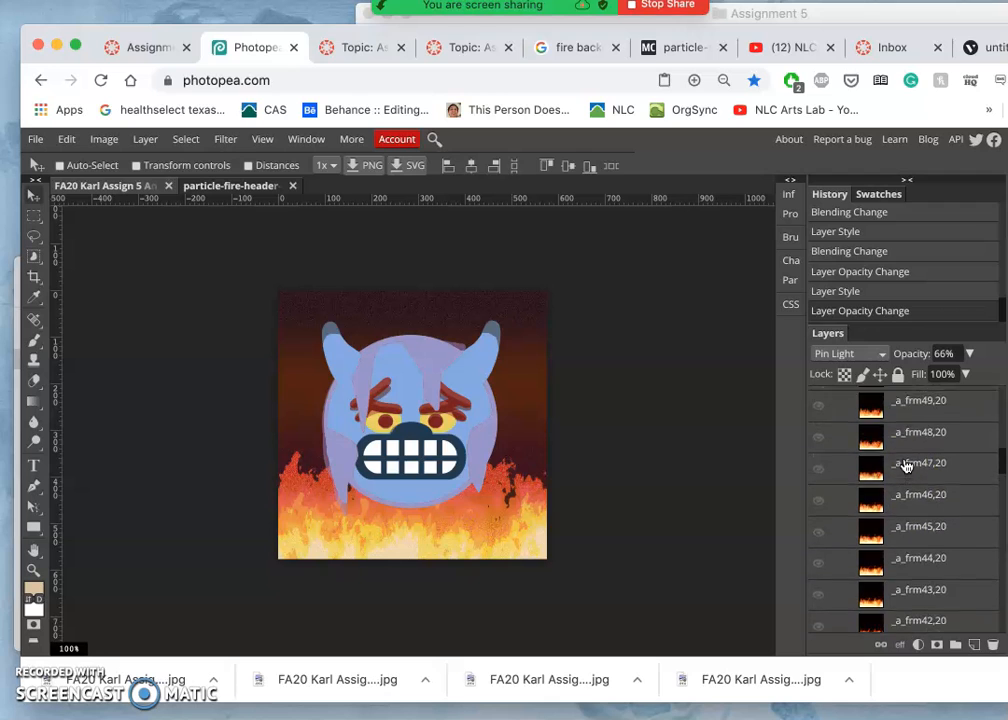
{"action": "scroll", "coordinate": [877, 466], "scroll_direction": "down", "scroll_amount": 5}
{"action": "scroll", "coordinate": [857, 450], "scroll_direction": "up", "scroll_amount": 1}
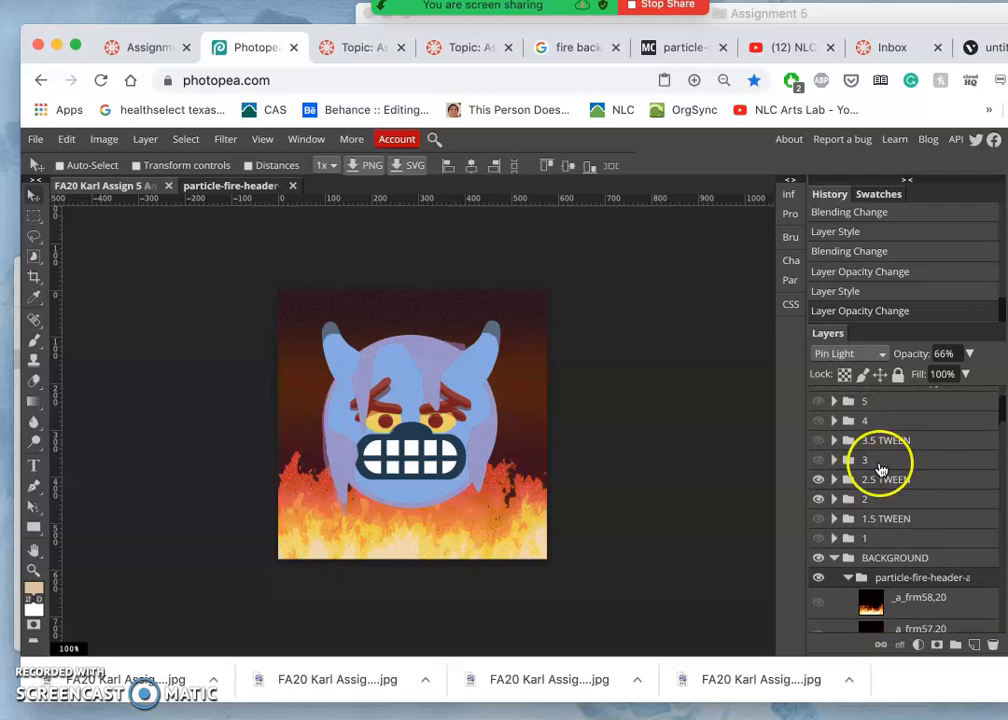
{"action": "left_click", "coordinate": [818, 460]}
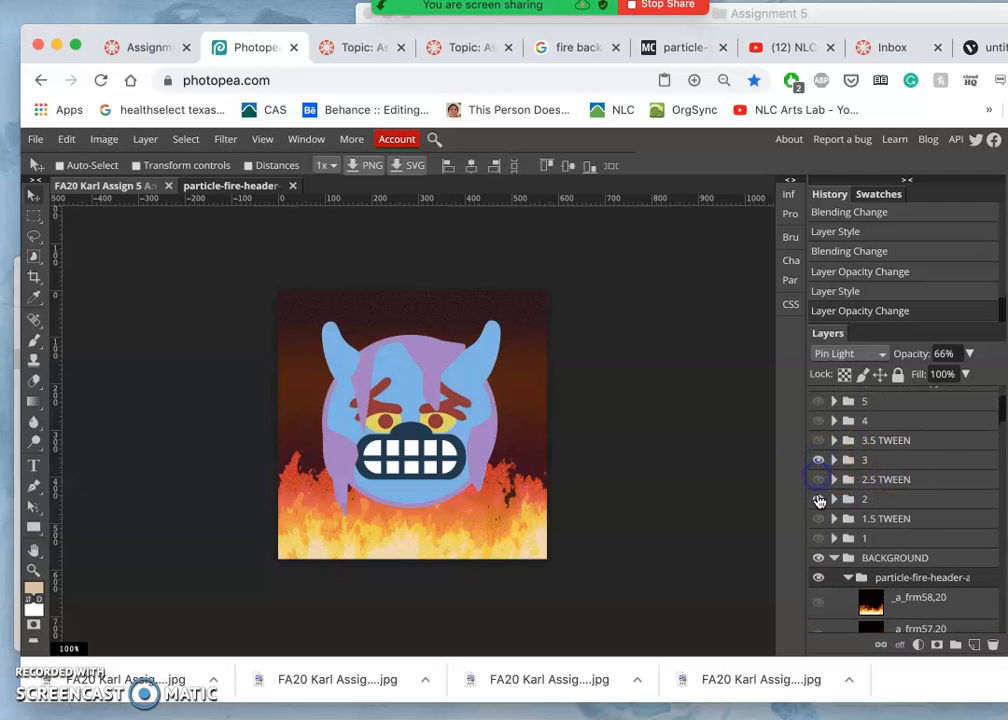
Step: Export the group 3 frame as a JPG at 100% quality
{"action": "left_click", "coordinate": [35, 139]}
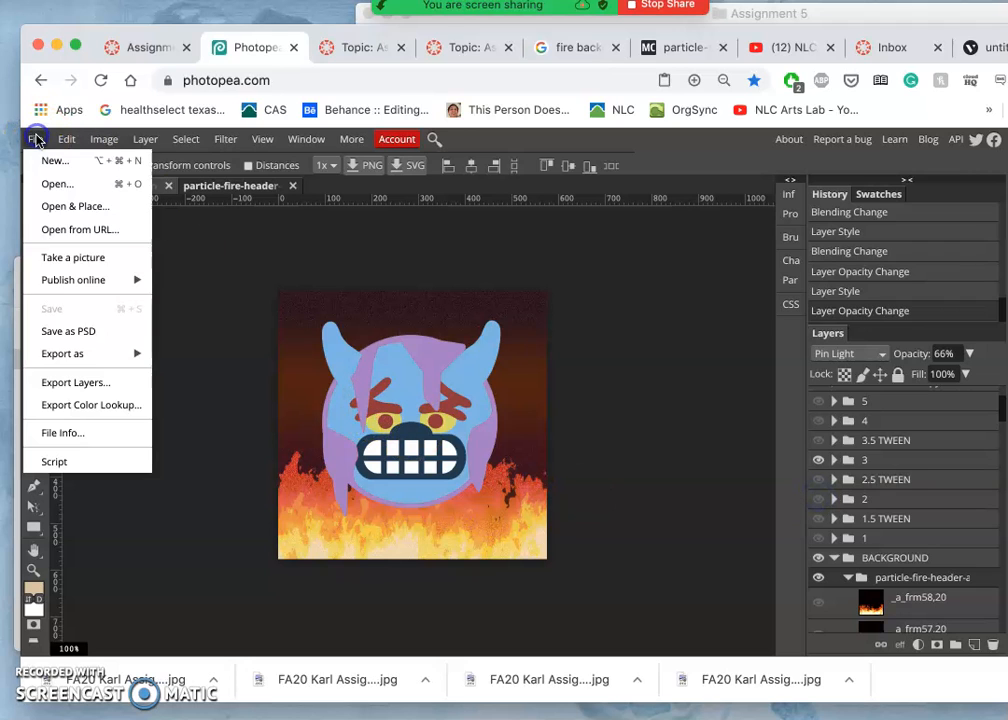
{"action": "mouse_move", "coordinate": [90, 353]}
{"action": "left_click", "coordinate": [175, 376]}
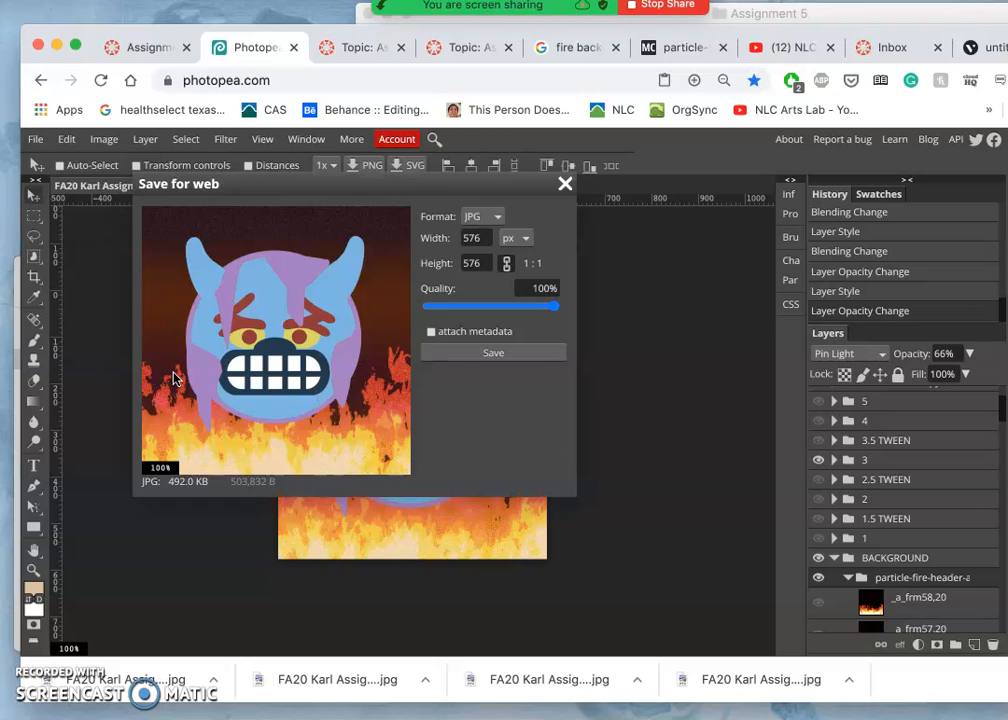
{"action": "left_click", "coordinate": [455, 353]}
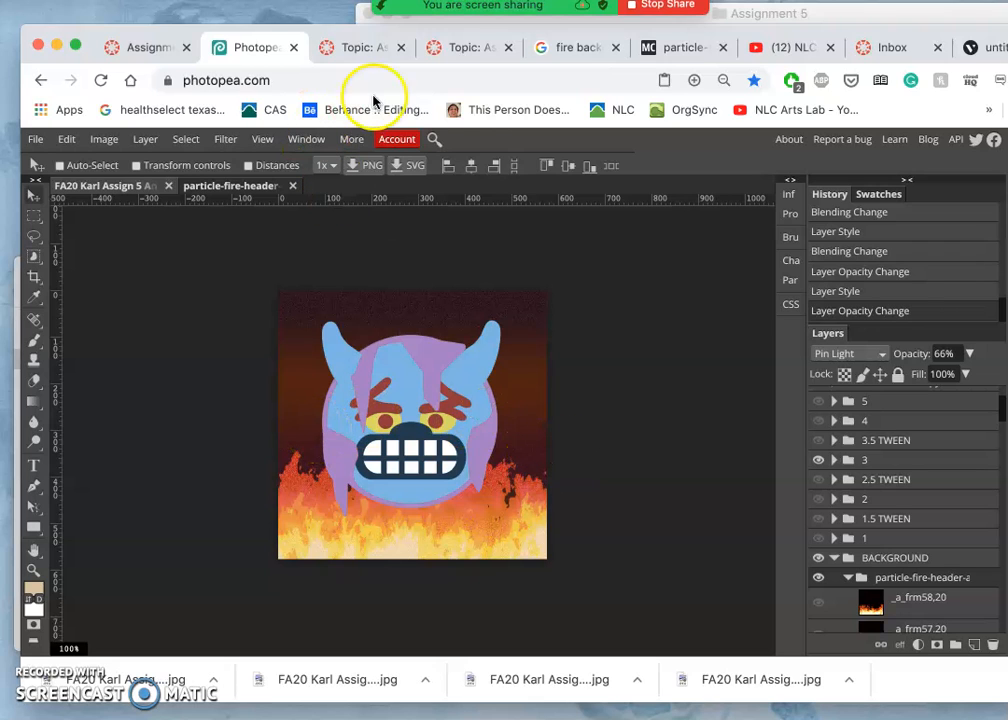
Step: Show the 3.5 TWEEN group, compare it with and without group 3, and keep both groups visible
{"action": "scroll", "coordinate": [863, 469], "scroll_direction": "up", "scroll_amount": 3}
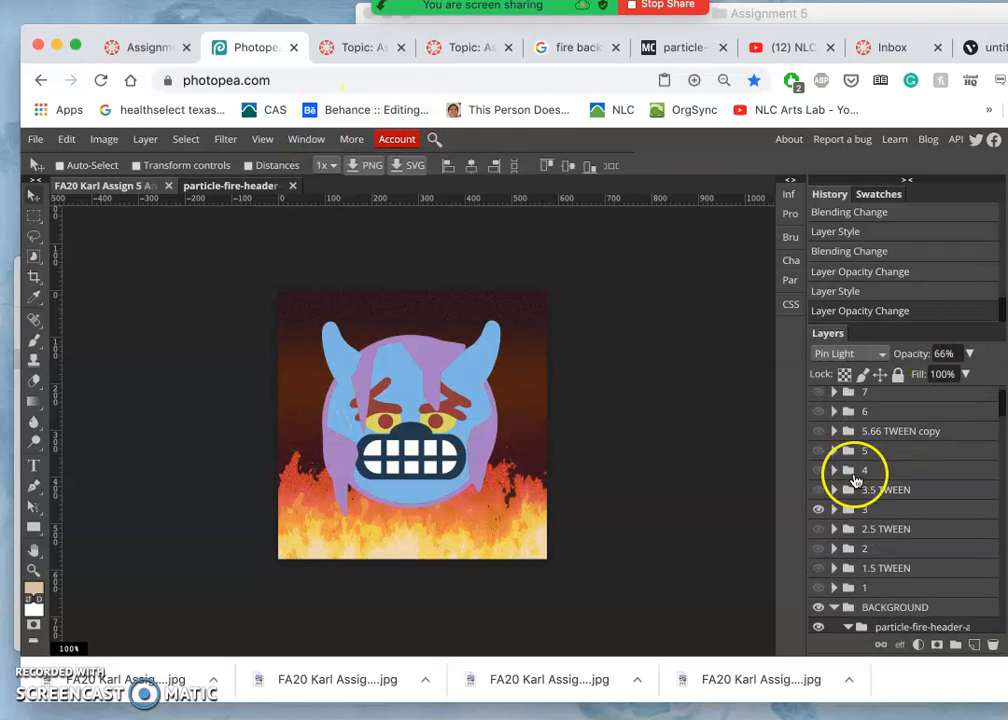
{"action": "left_click", "coordinate": [819, 490]}
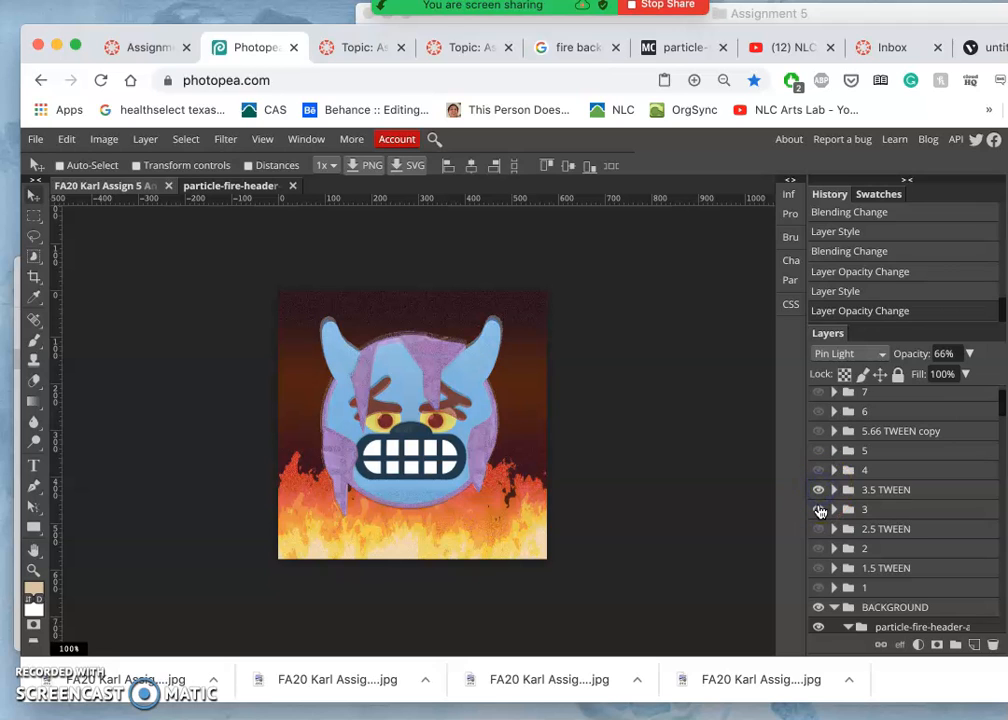
{"action": "left_click", "coordinate": [819, 510]}
{"action": "left_click", "coordinate": [820, 510]}
Step: Make the fire frame layer _a_frm20,20 visible in the fire group for the 3.5 TWEEN frame
{"action": "scroll", "coordinate": [873, 540], "scroll_direction": "down", "scroll_amount": 10}
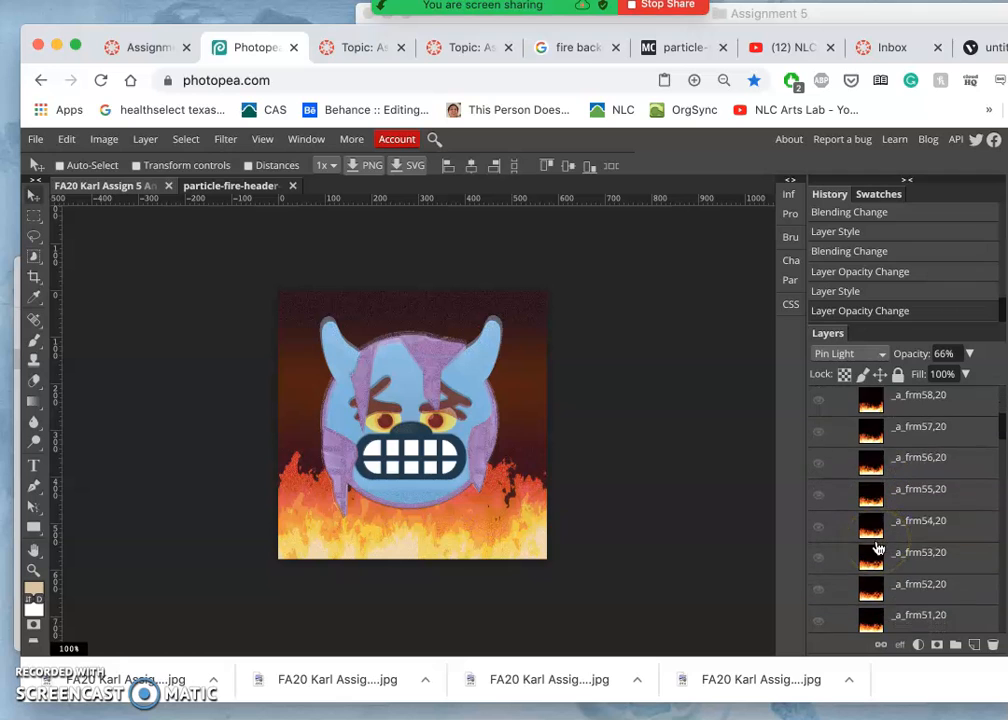
{"action": "scroll", "coordinate": [876, 548], "scroll_direction": "up", "scroll_amount": 1}
{"action": "scroll", "coordinate": [876, 548], "scroll_direction": "down", "scroll_amount": 10}
{"action": "scroll", "coordinate": [878, 548], "scroll_direction": "down", "scroll_amount": 3}
{"action": "scroll", "coordinate": [876, 545], "scroll_direction": "up", "scroll_amount": 1}
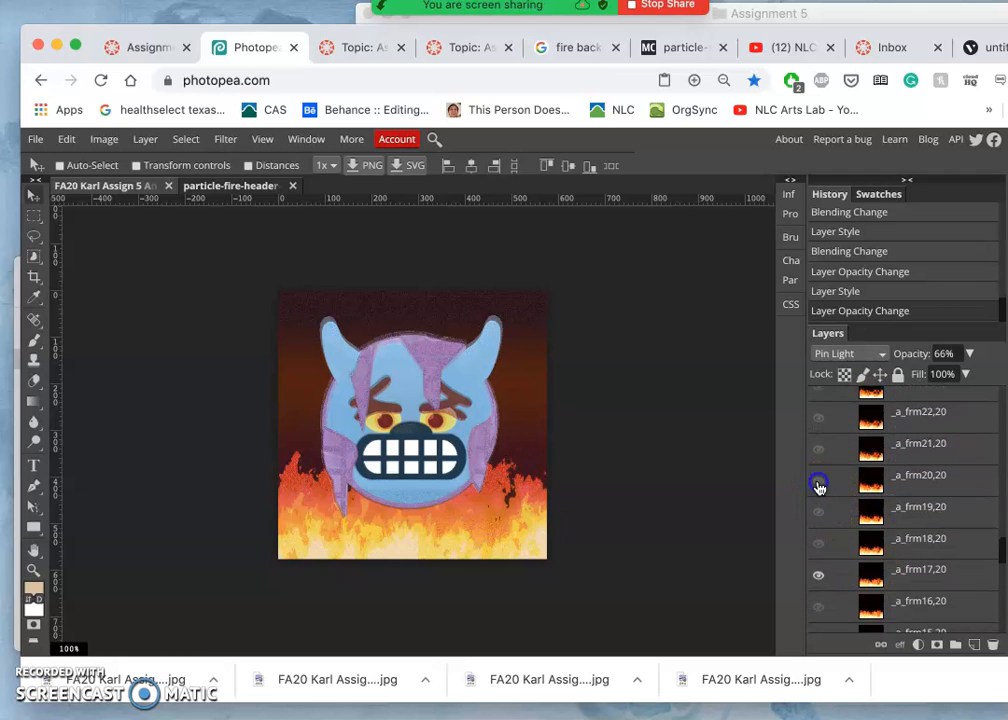